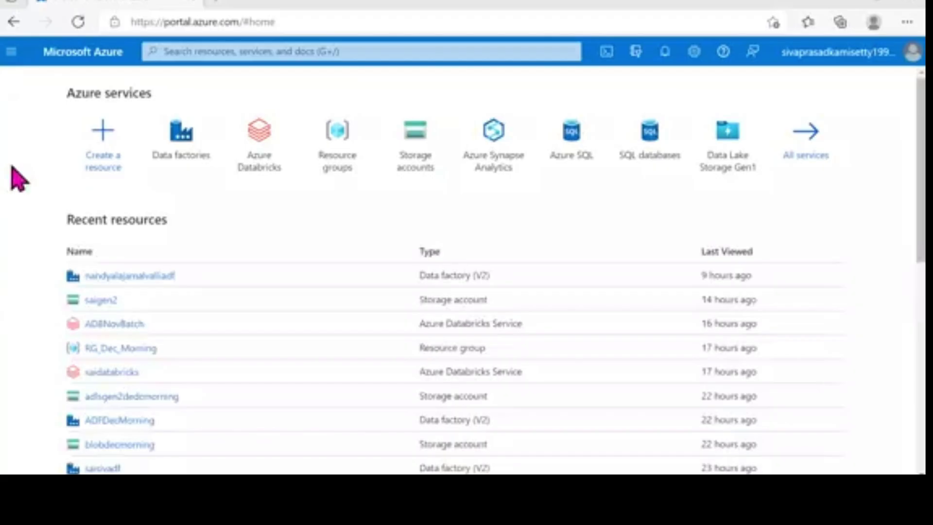
{"action": "left_click", "coordinate": [4, 63]}
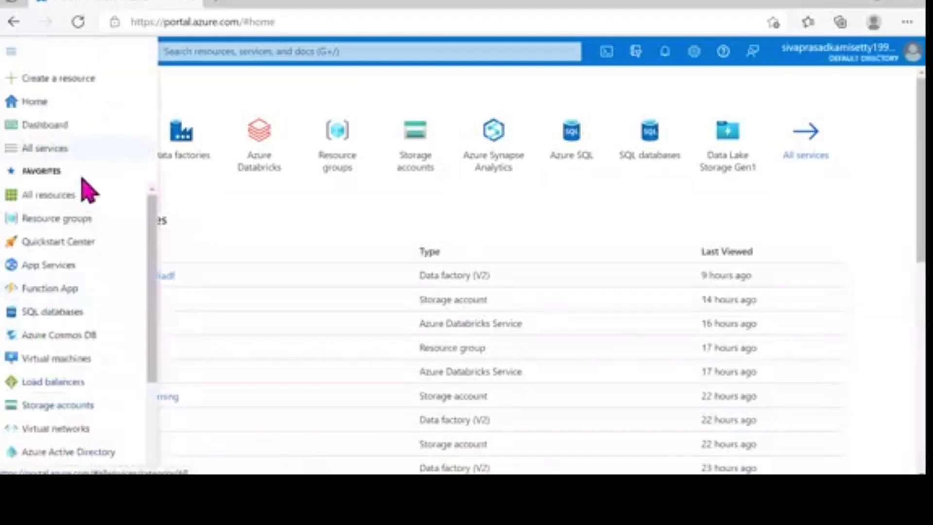
{"action": "left_click_drag", "start_coordinate": [155, 330], "coordinate": [141, 290]}
{"action": "mouse_move", "coordinate": [141, 289]}
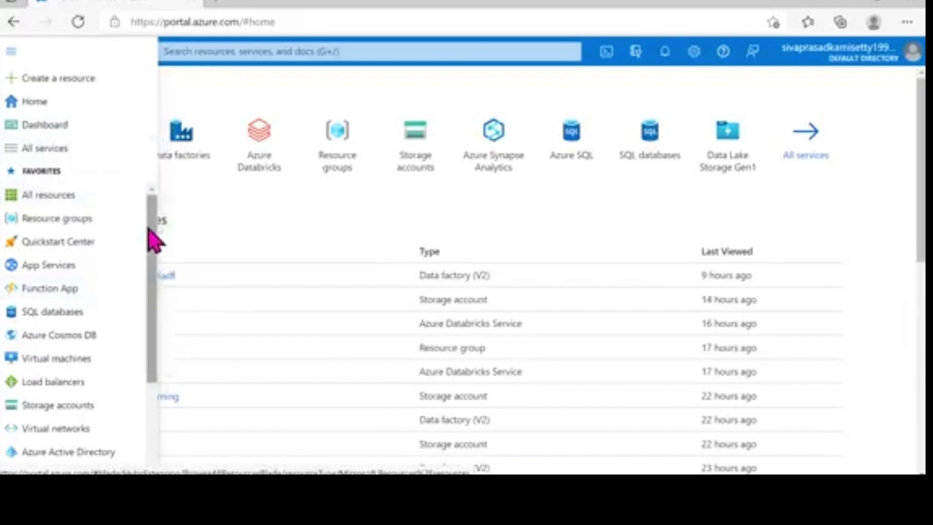
{"action": "mouse_move", "coordinate": [95, 230]}
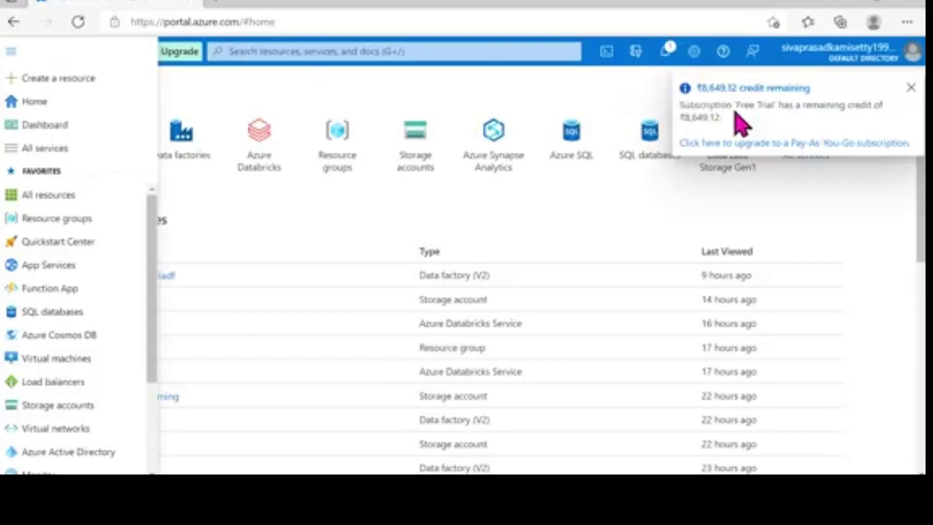
Open the sivaanalytics workspace in Azure Synapse Analytics, collapse its Essentials section and launch Synapse Studio
{"action": "left_click", "coordinate": [483, 157]}
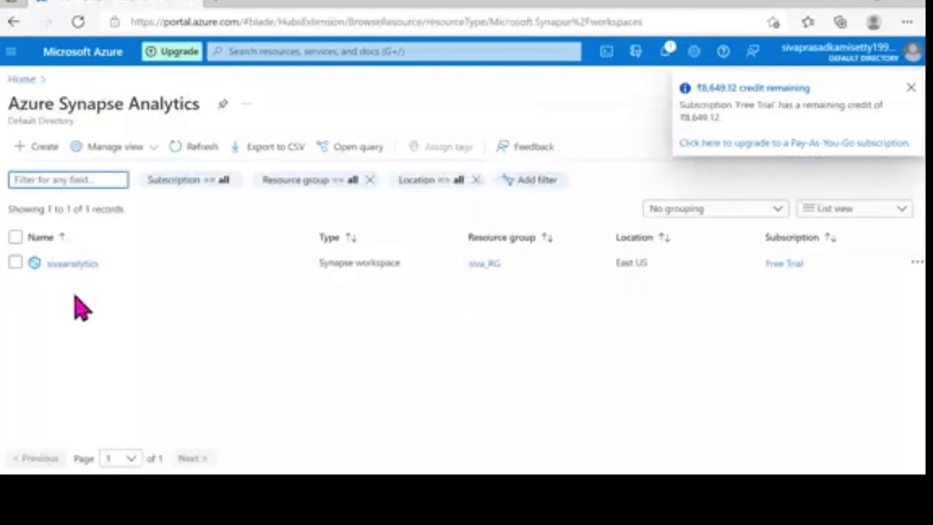
{"action": "left_click", "coordinate": [64, 264]}
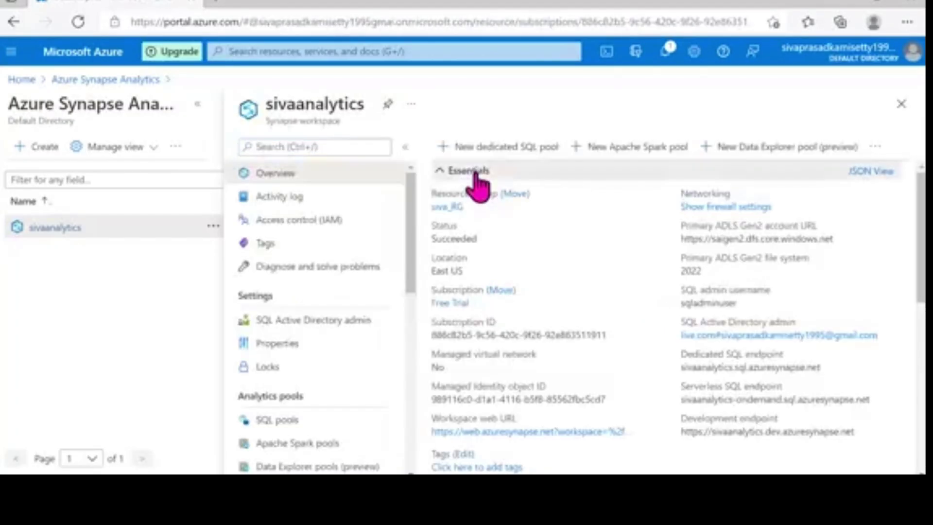
{"action": "left_click", "coordinate": [474, 175]}
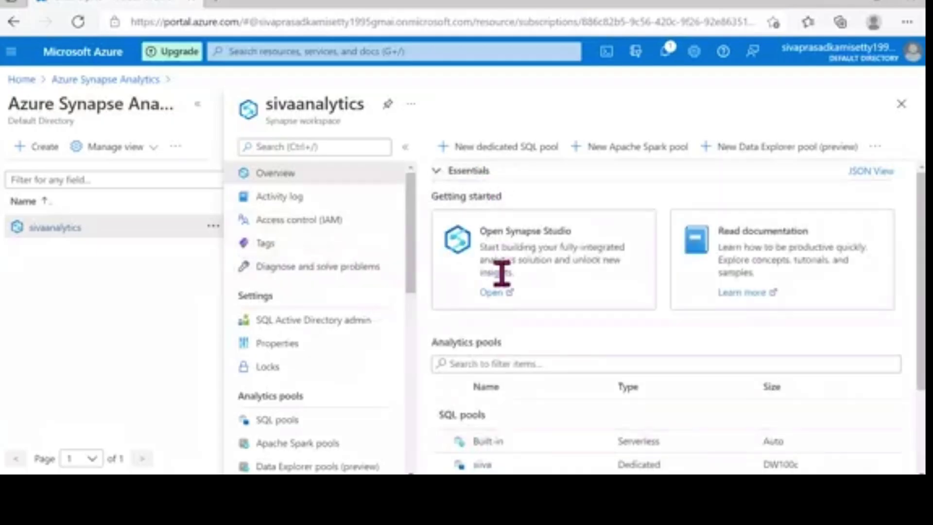
{"action": "left_click", "coordinate": [499, 293]}
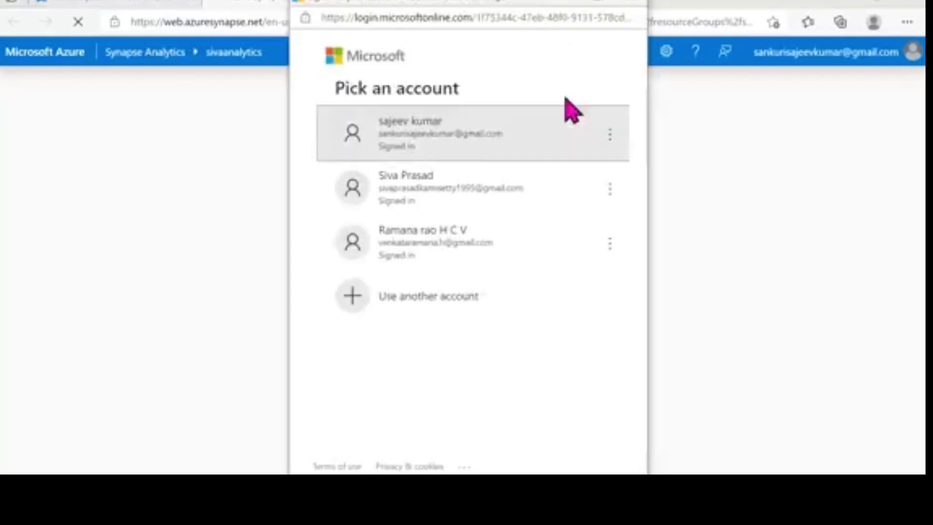
Try to sign in to Synapse Studio with the first listed account and with the second one
{"action": "left_click", "coordinate": [432, 146]}
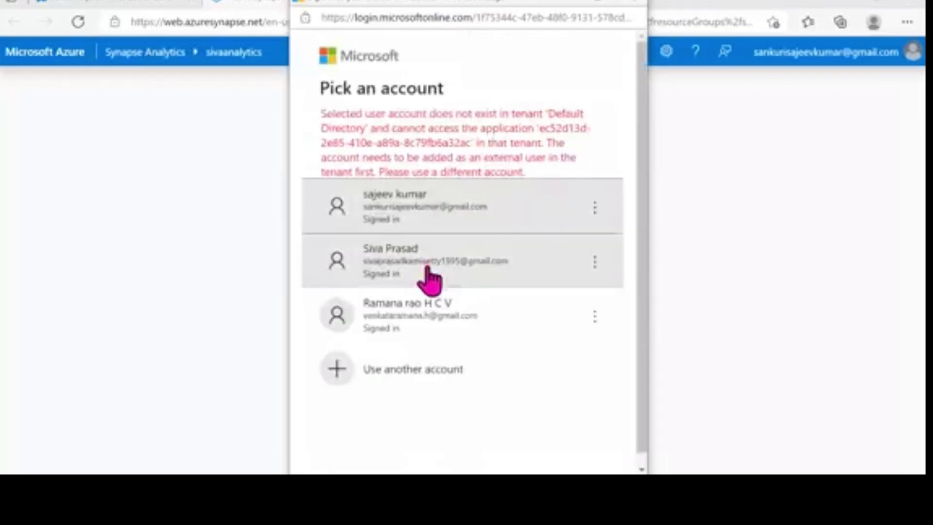
{"action": "left_click", "coordinate": [430, 279]}
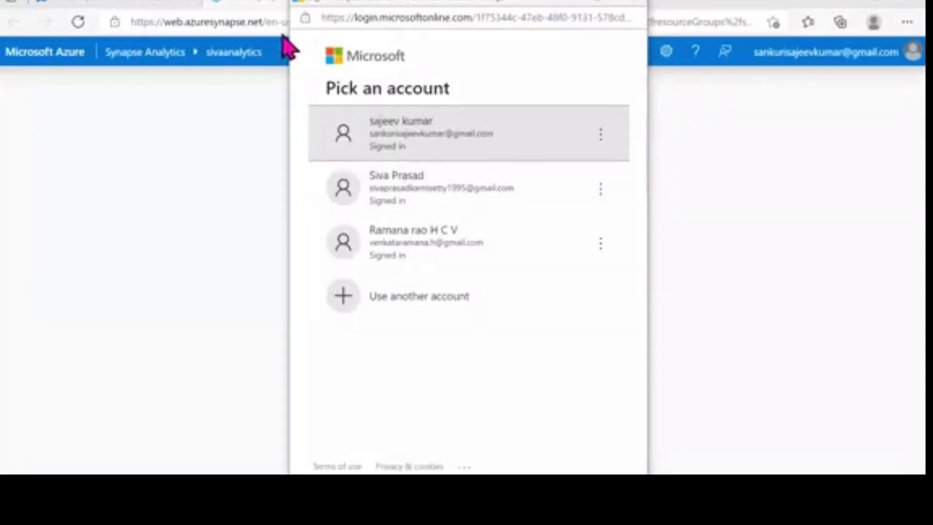
{"action": "left_click", "coordinate": [463, 203]}
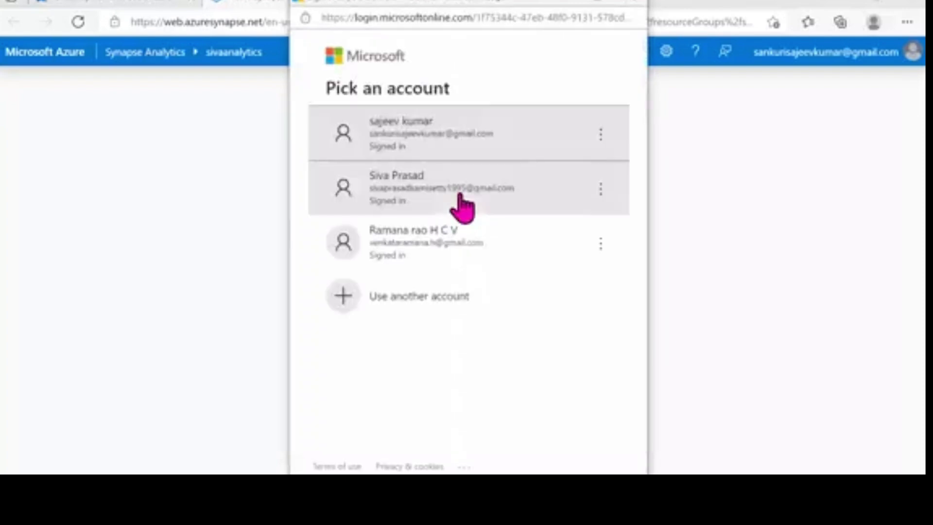
{"action": "left_click", "coordinate": [358, 194]}
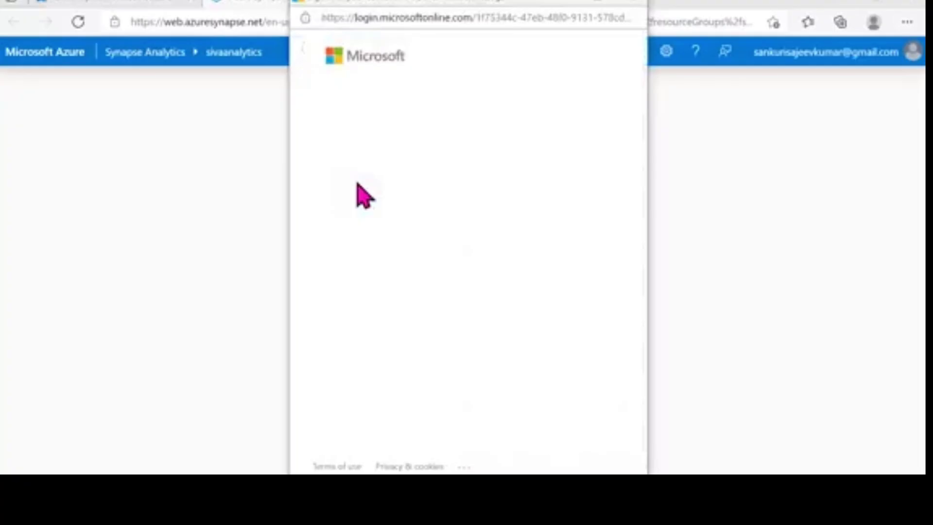
Relaunch Synapse Studio from the workspace page, try to sign out and forget the first listed account, and dismiss the sign-in window
{"action": "left_click", "coordinate": [90, 2]}
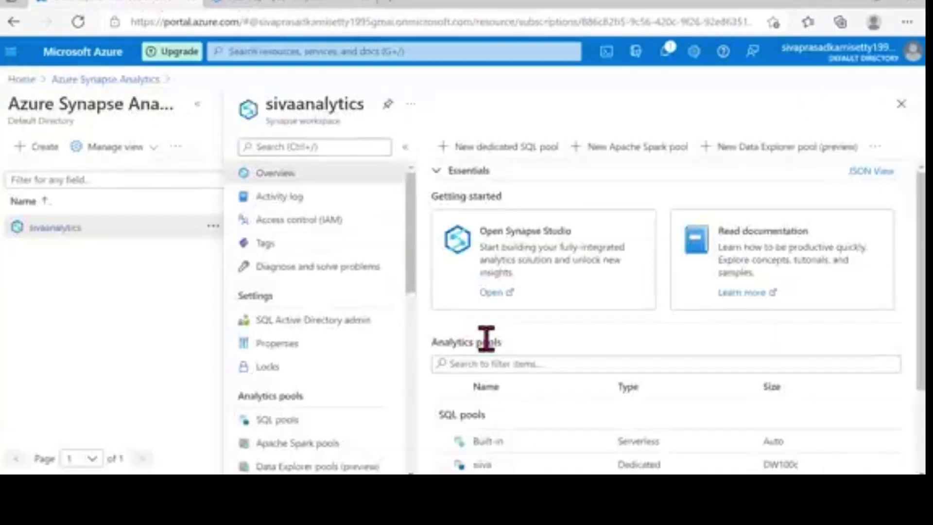
{"action": "left_click", "coordinate": [489, 293]}
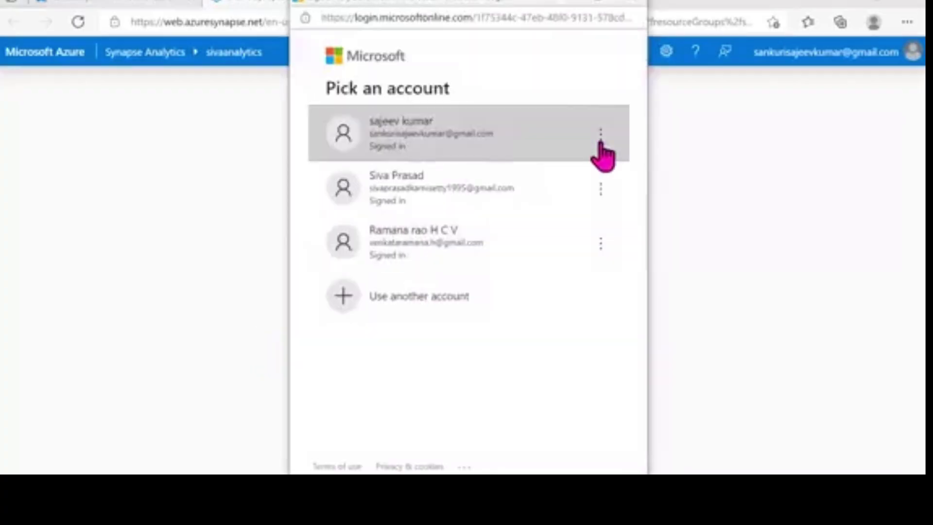
{"action": "left_click", "coordinate": [600, 140]}
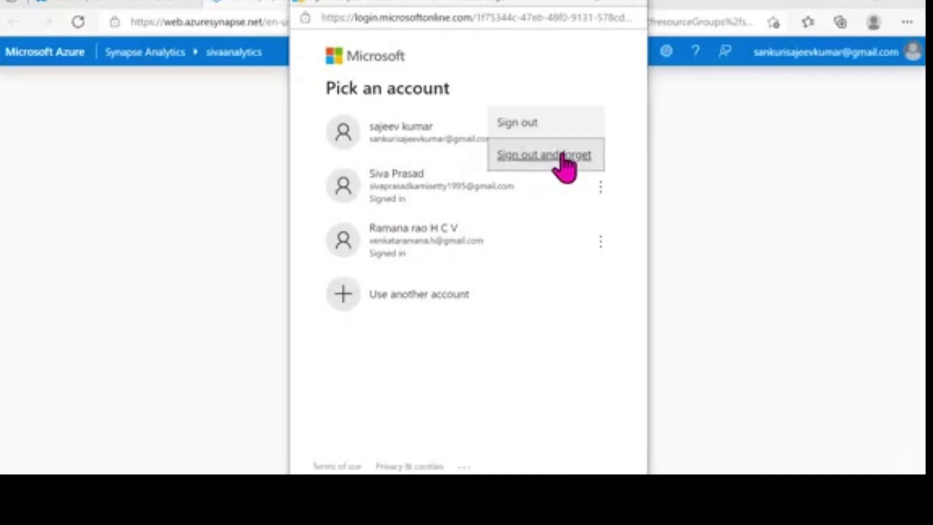
{"action": "left_click", "coordinate": [563, 155]}
{"action": "left_click", "coordinate": [467, 143]}
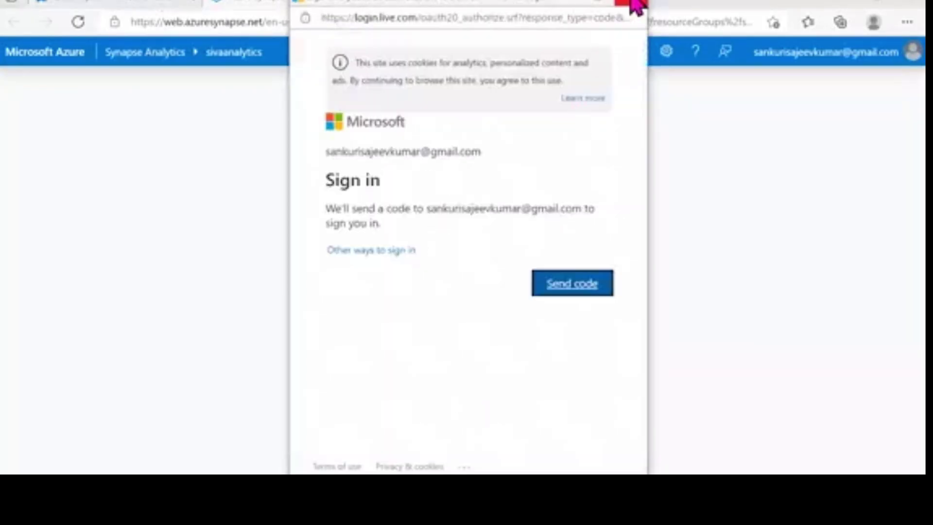
{"action": "left_click", "coordinate": [631, 4]}
Launch Synapse Studio again from the workspace page and try the e-mail sign-in method
{"action": "left_click", "coordinate": [134, 4]}
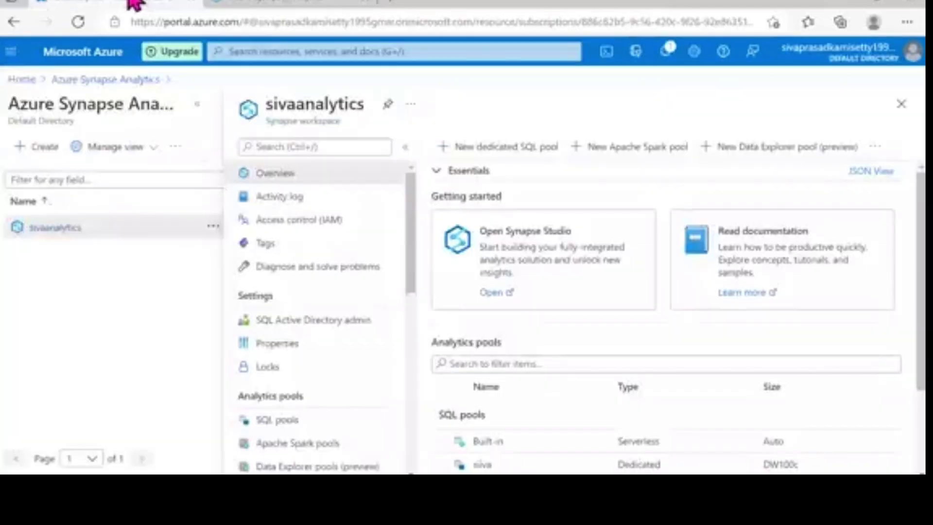
{"action": "left_click", "coordinate": [493, 292]}
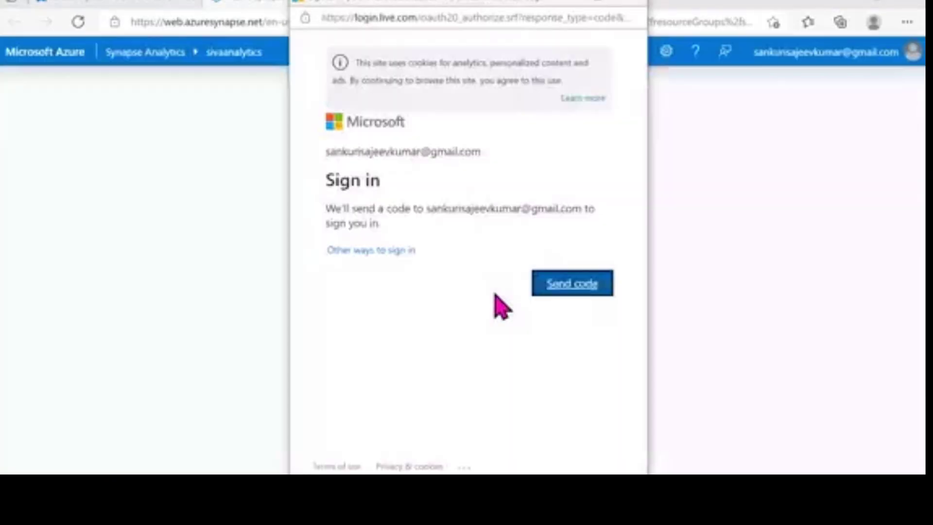
{"action": "left_click", "coordinate": [607, 280]}
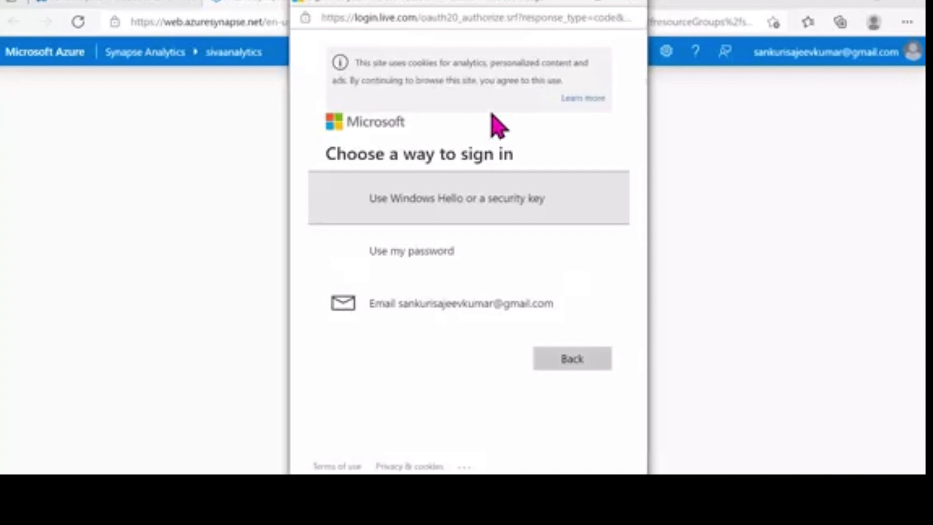
{"action": "left_click", "coordinate": [481, 303]}
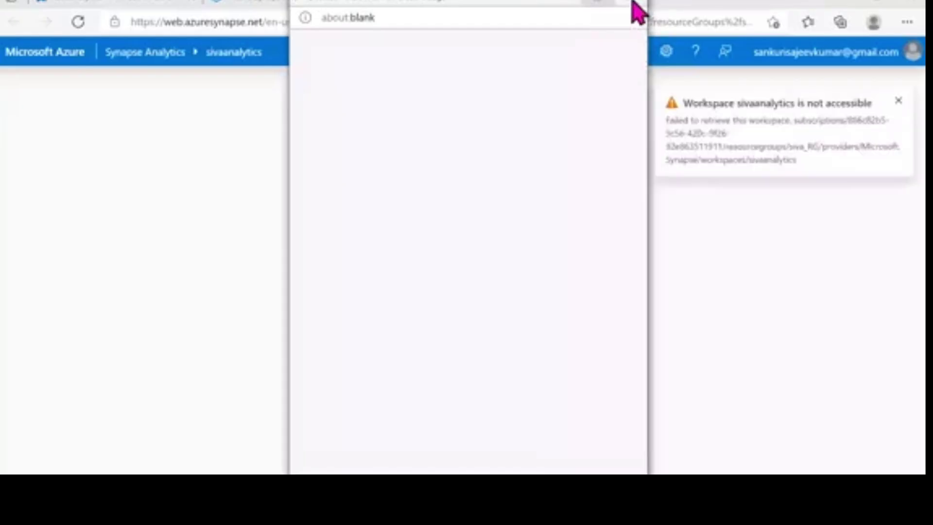
{"action": "left_click", "coordinate": [637, 4]}
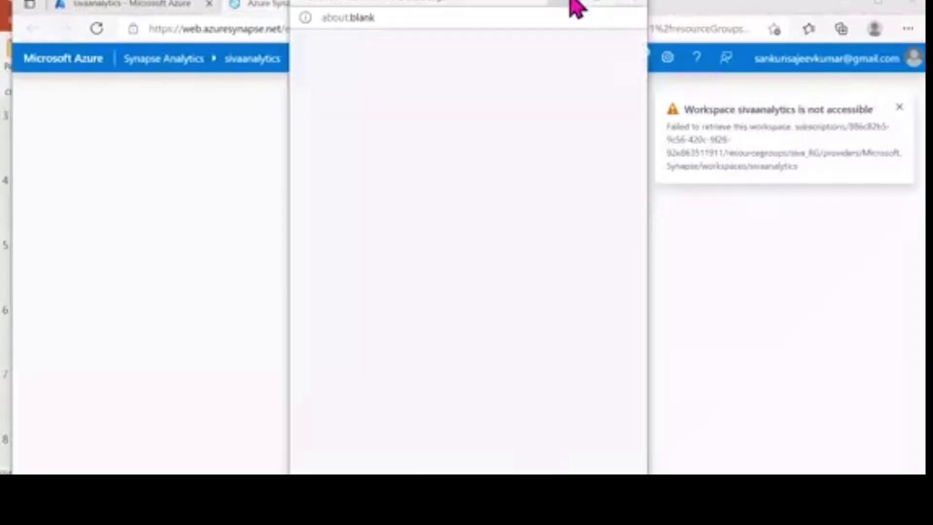
Open the sivASPARK Apache Spark pool of the sivaanalytics workspace, collapse its Essentials section and refresh the overview
{"action": "left_click", "coordinate": [106, 5]}
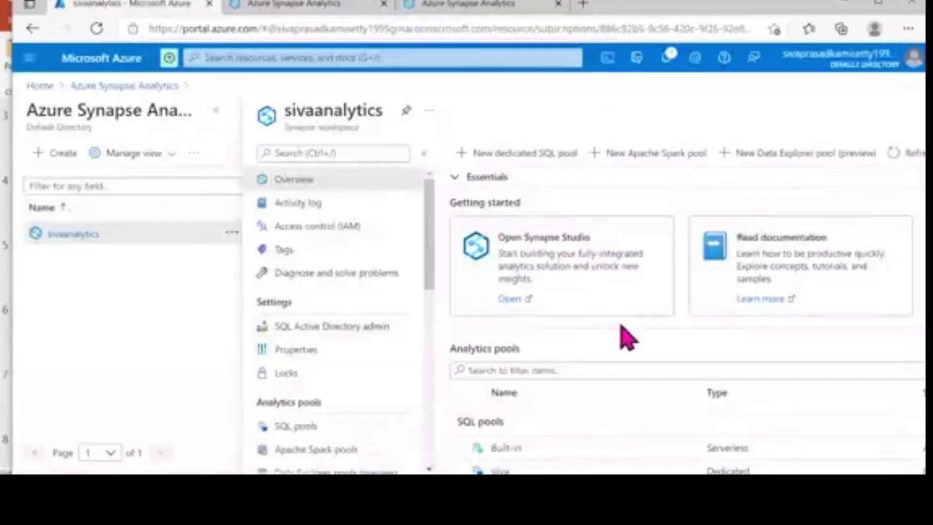
{"action": "scroll", "coordinate": [621, 326], "scroll_direction": "down", "scroll_amount": 3}
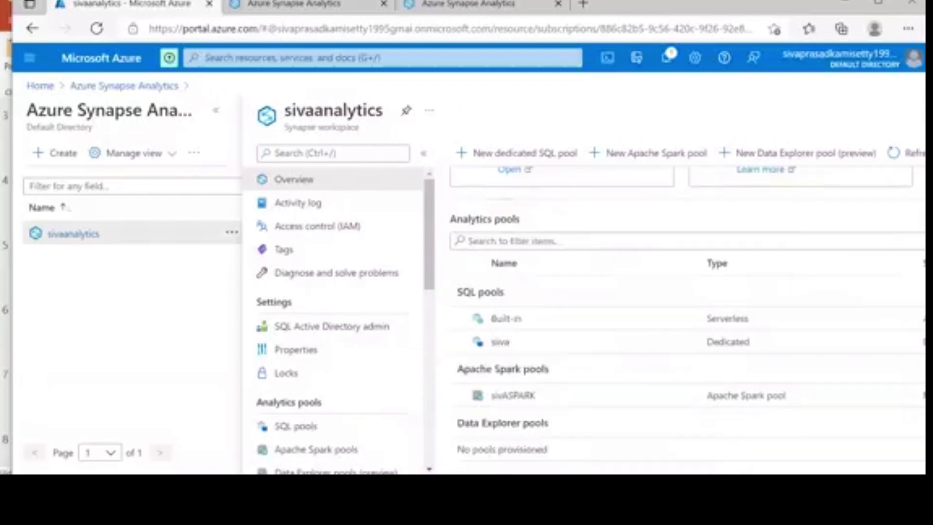
{"action": "left_click", "coordinate": [514, 396]}
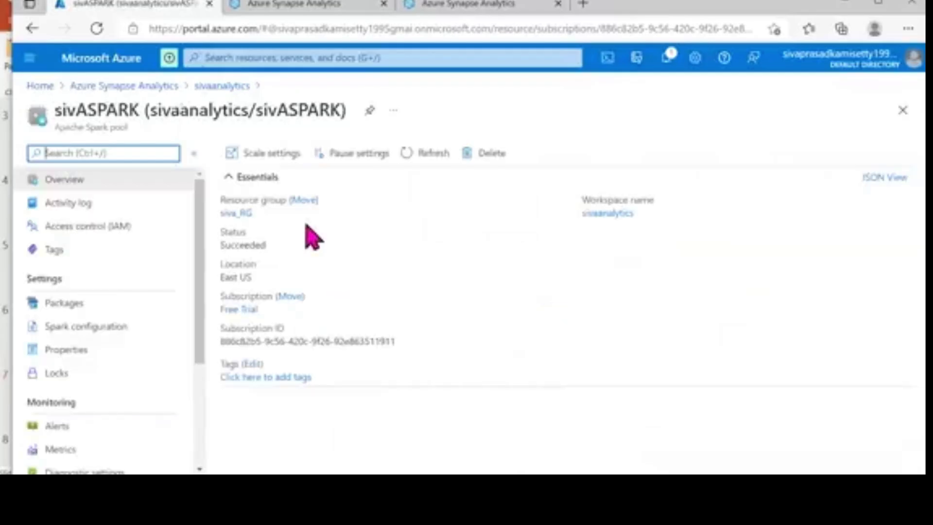
{"action": "left_click", "coordinate": [256, 179]}
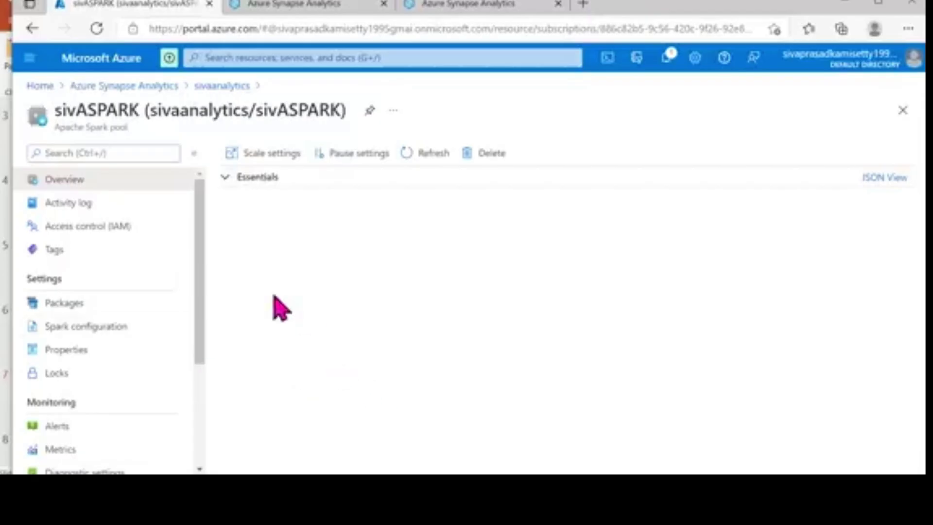
{"action": "left_click", "coordinate": [411, 154]}
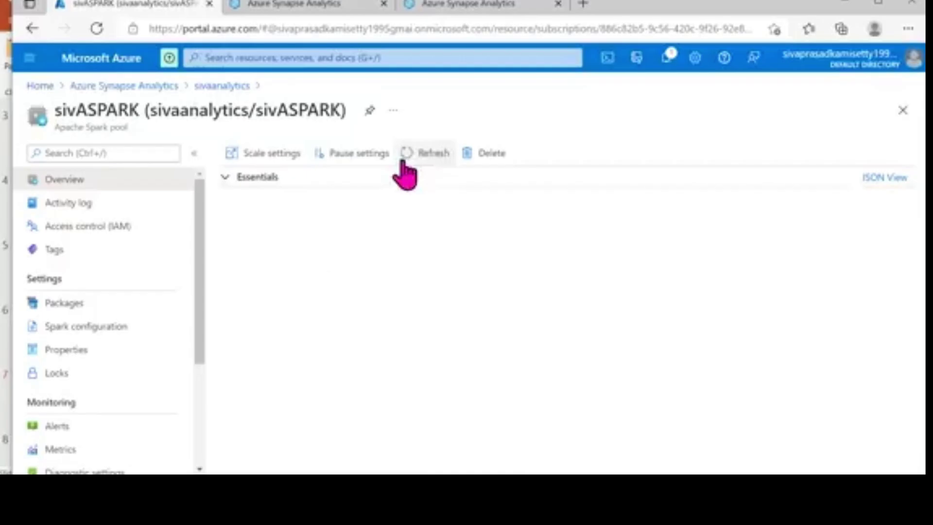
{"action": "left_click", "coordinate": [404, 163]}
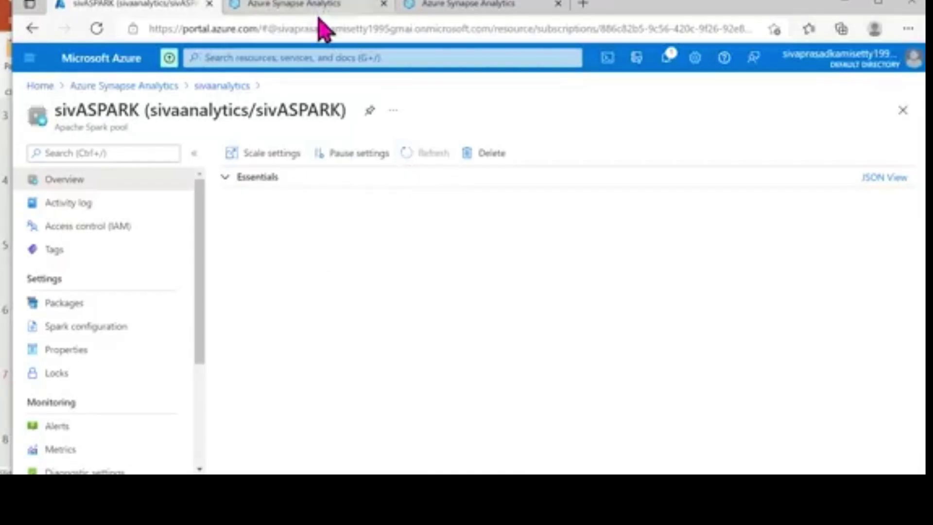
Close both Azure Synapse Analytics browser tabs and maximize the browser window with the Azure portal
{"action": "left_click", "coordinate": [328, 3]}
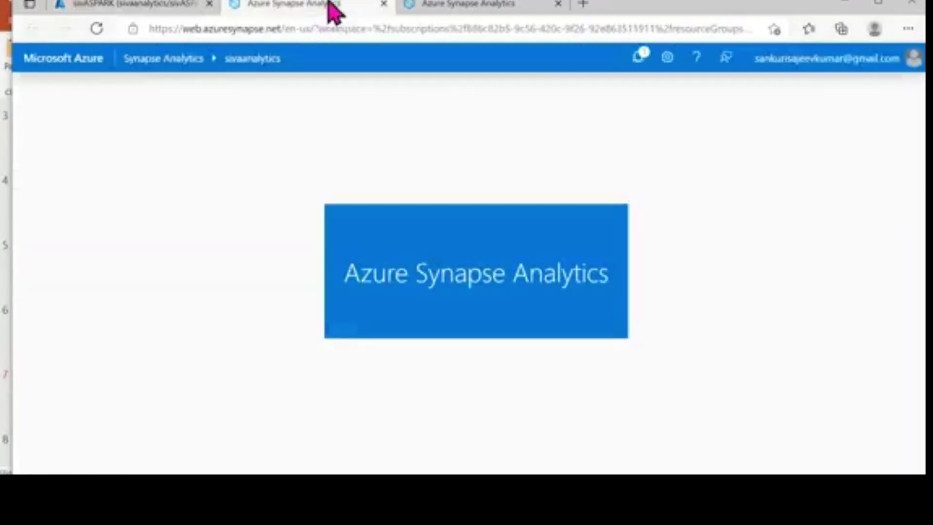
{"action": "left_click", "coordinate": [474, 7]}
{"action": "left_click", "coordinate": [345, 5]}
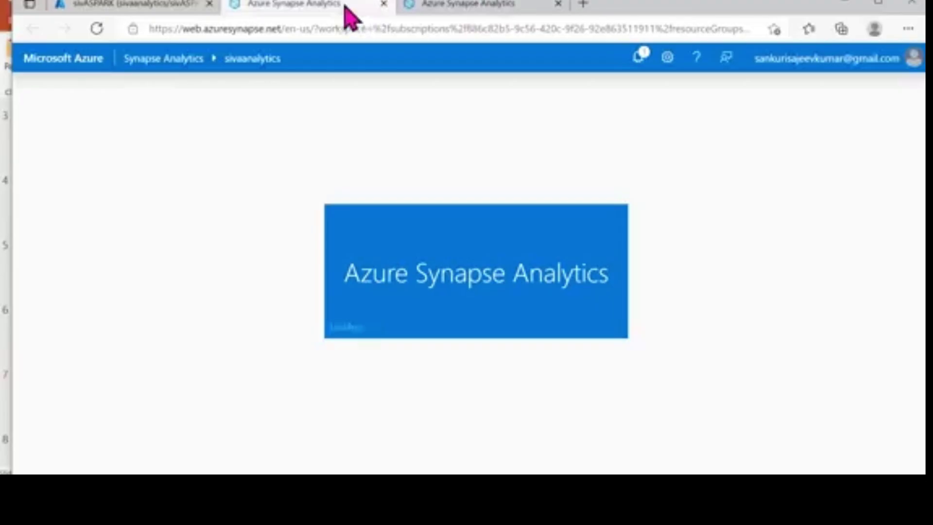
{"action": "left_click", "coordinate": [384, 5]}
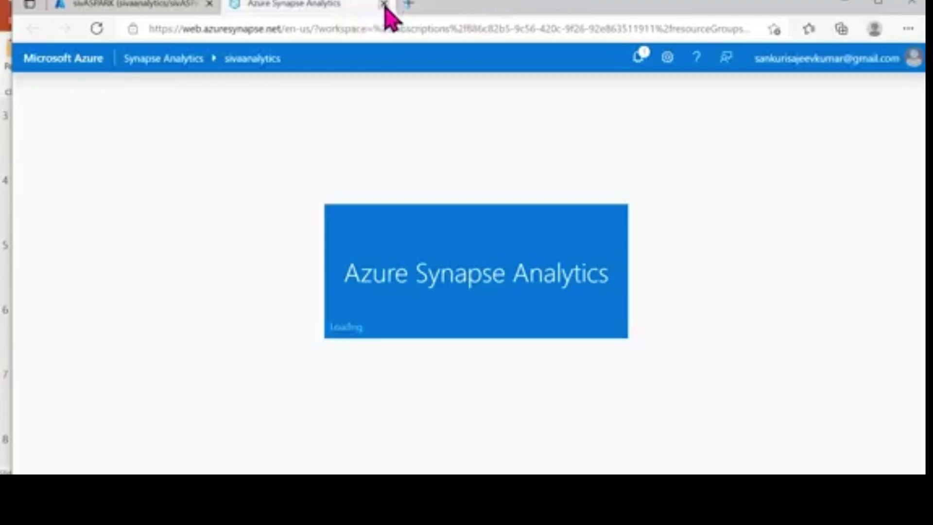
{"action": "left_click", "coordinate": [384, 4]}
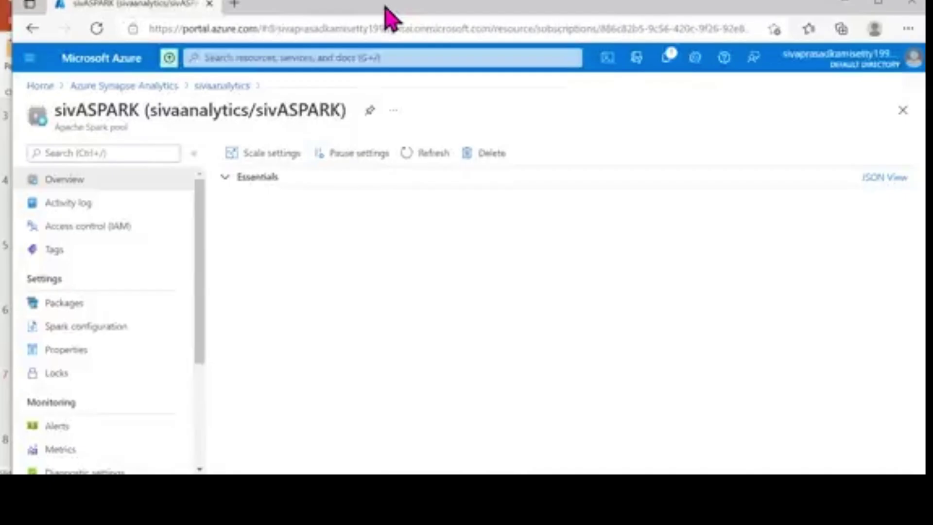
{"action": "left_click", "coordinate": [877, 4]}
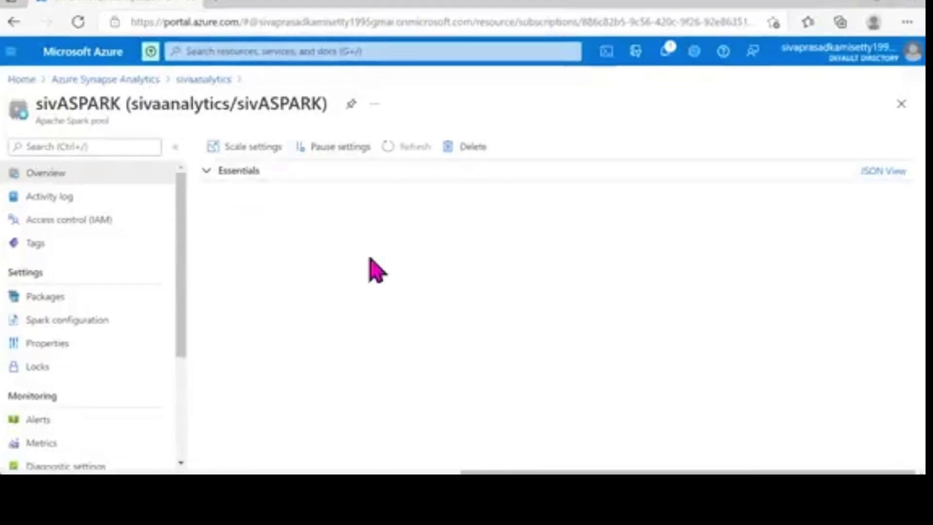
Return to the Azure portal home page and review the Resource groups creation slide in PowerPoint before coming back to the portal
{"action": "left_click", "coordinate": [18, 80]}
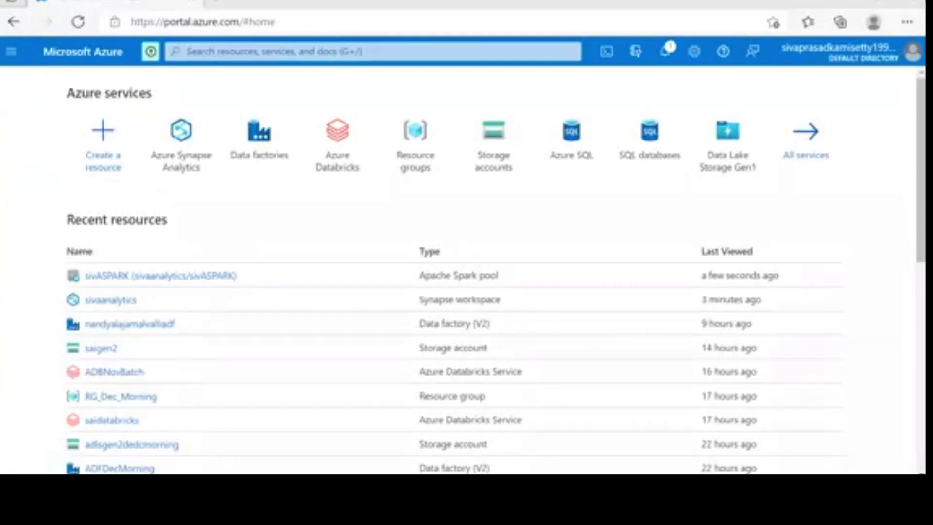
{"action": "key", "text": "alt+Tab"}
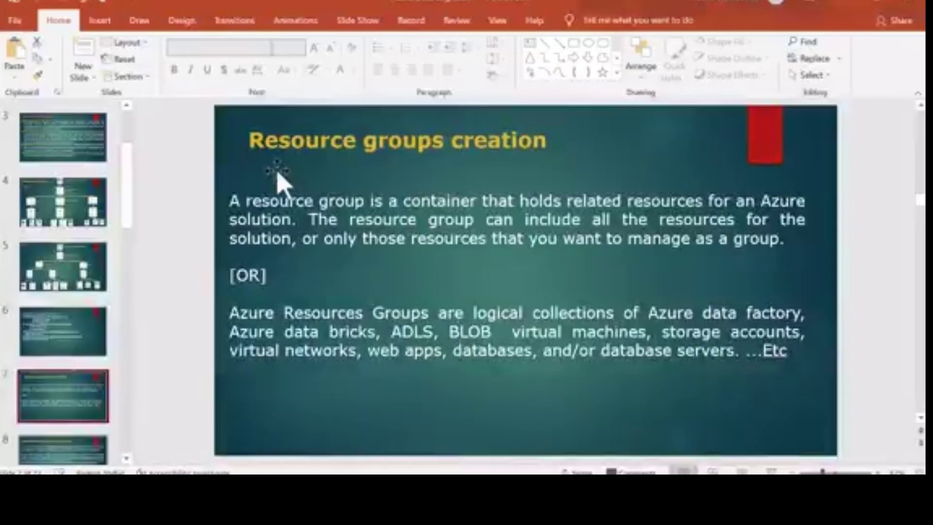
{"action": "key", "text": "alt+Tab"}
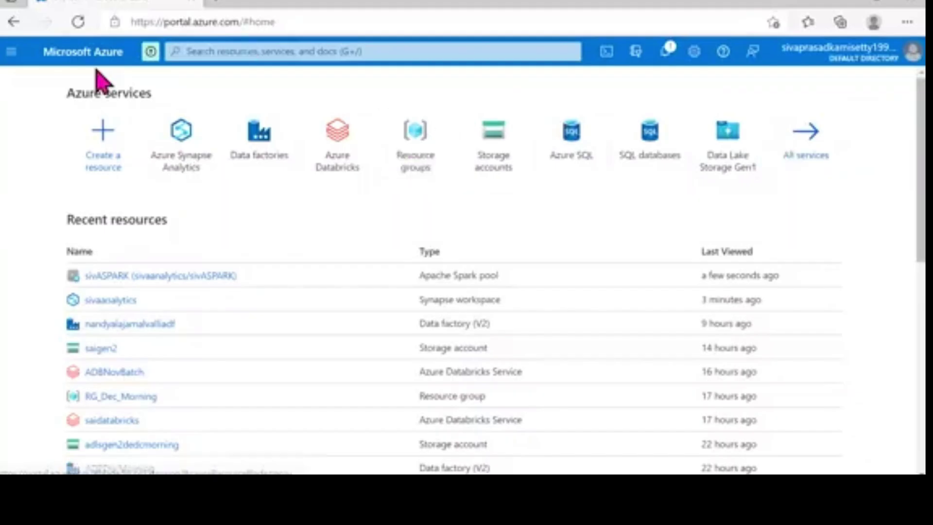
Search the portal for "resource", open the Resource groups service and bring up an empty resource group creation form
{"action": "left_click", "coordinate": [12, 52]}
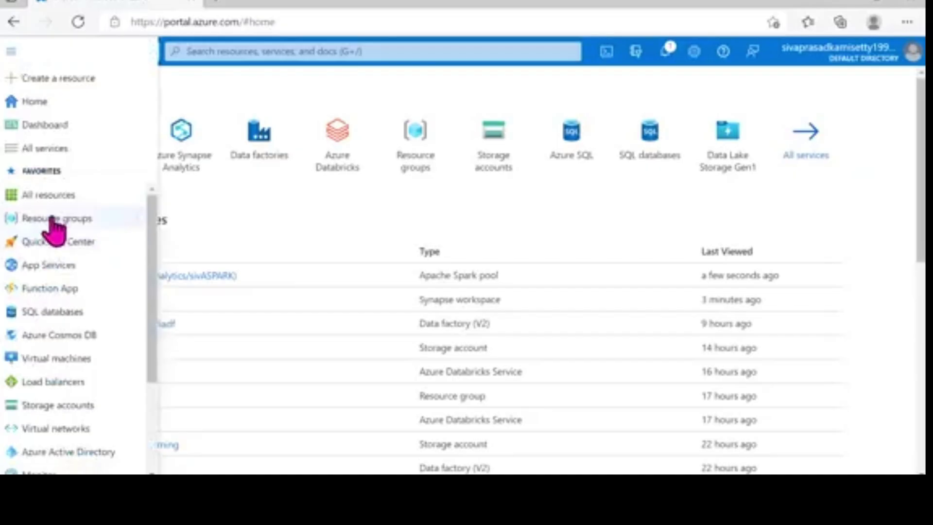
{"action": "left_click", "coordinate": [388, 52]}
{"action": "type", "text": "resource"}
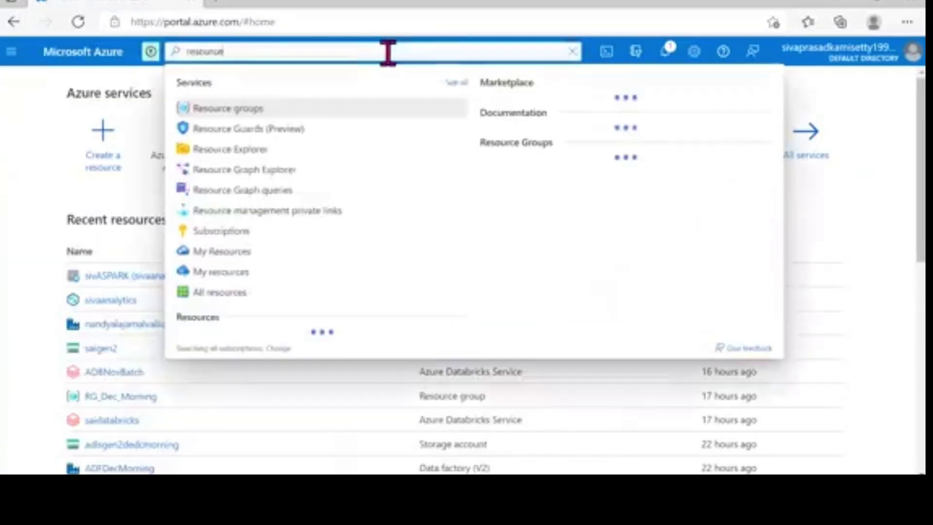
{"action": "left_click", "coordinate": [233, 108]}
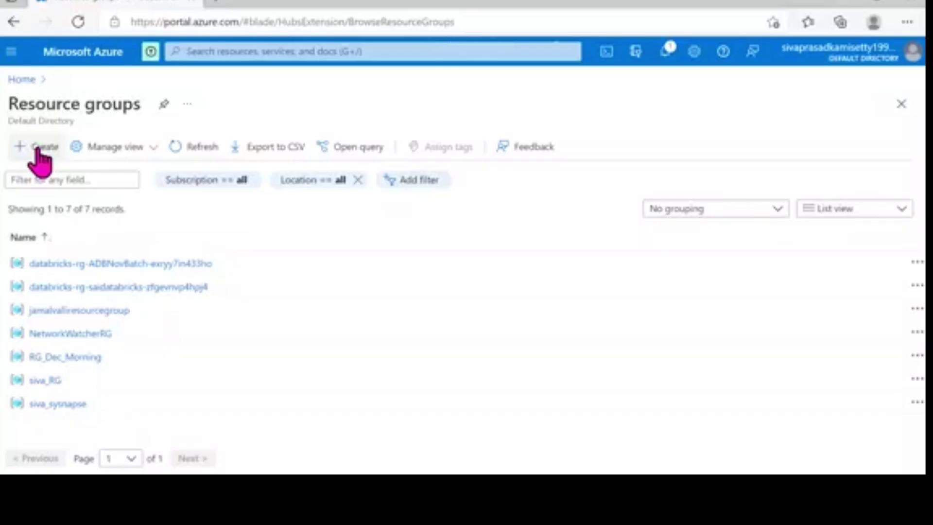
{"action": "left_click", "coordinate": [39, 147]}
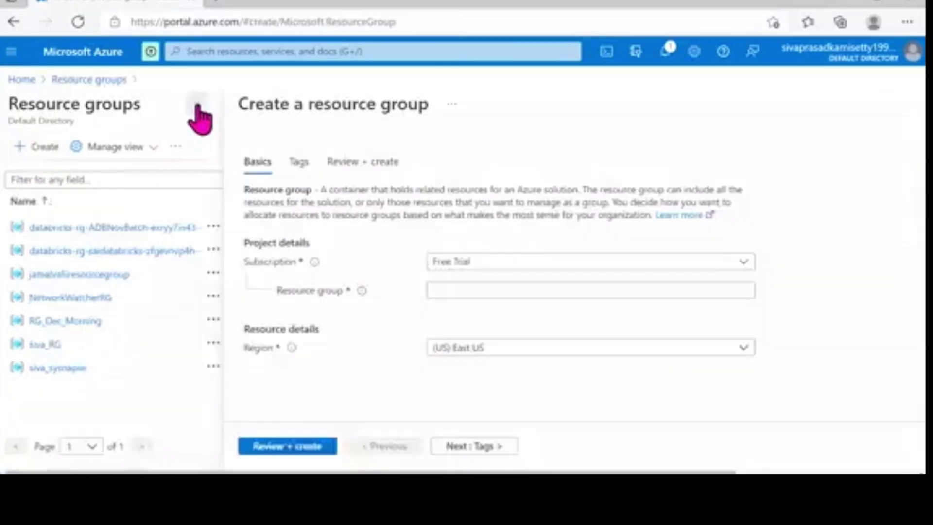
{"action": "left_click", "coordinate": [197, 107]}
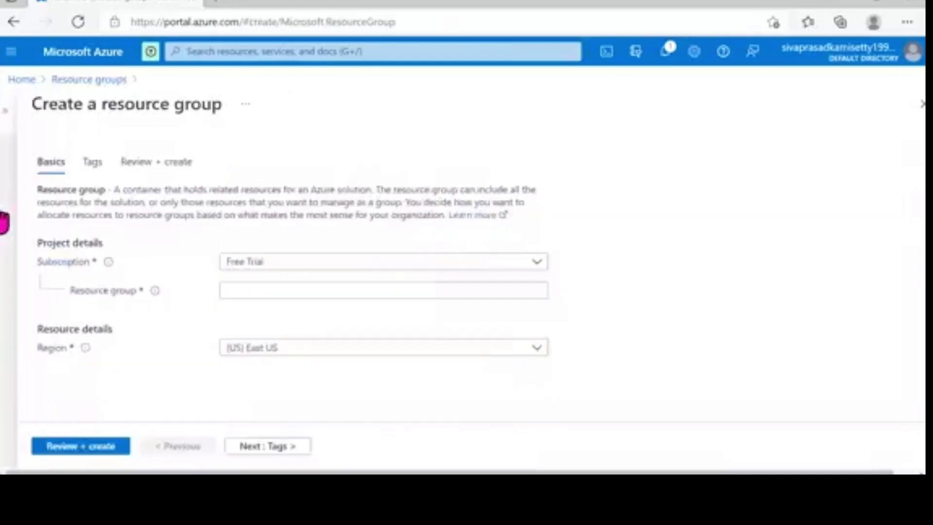
Search the portal for "manage" and open the Management groups page
{"action": "left_click", "coordinate": [257, 46]}
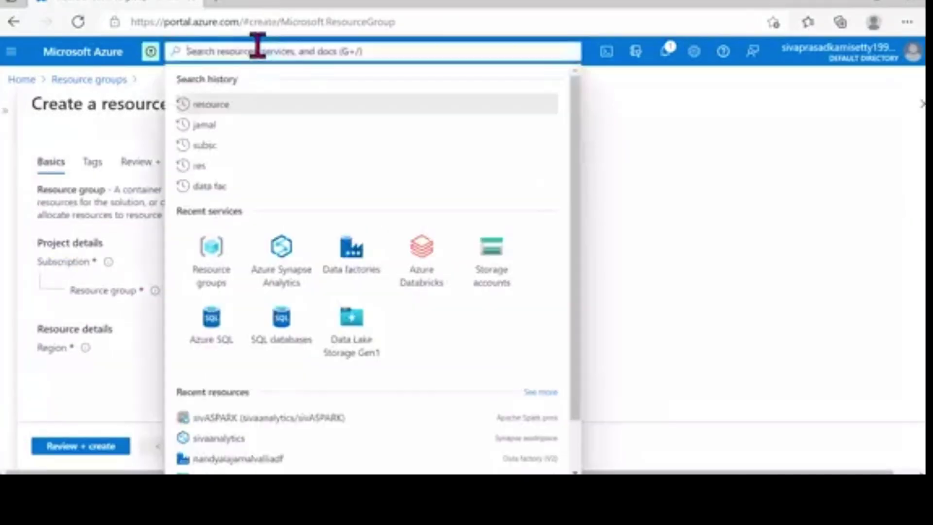
{"action": "type", "text": "manage"}
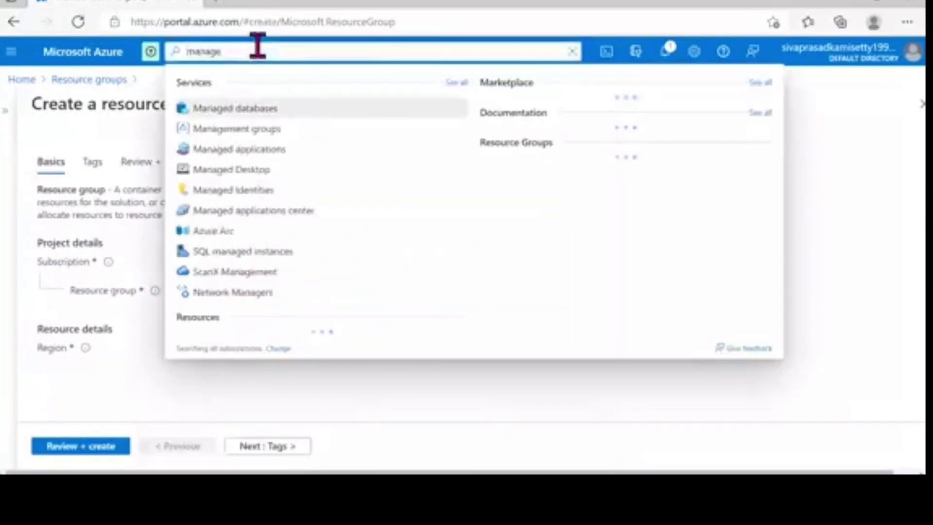
{"action": "left_click", "coordinate": [236, 128]}
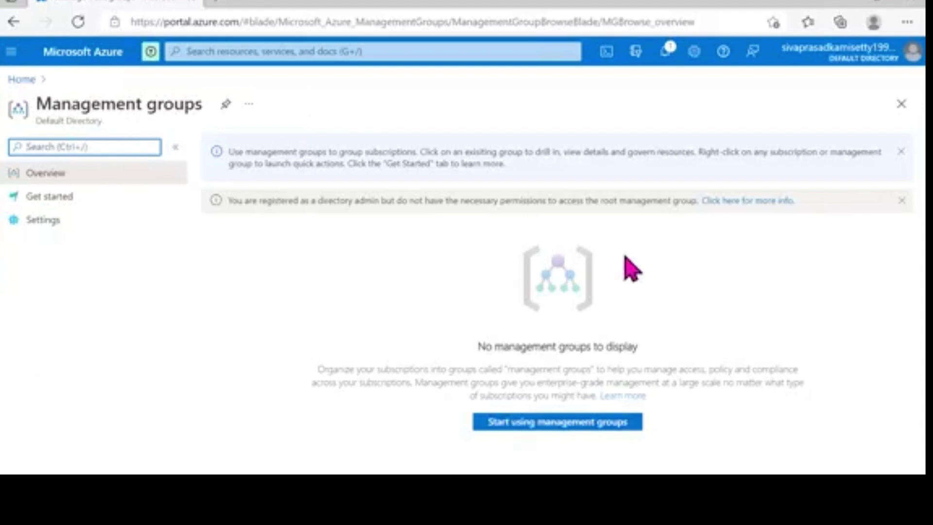
Find Subscriptions through the portal search, open the Free Trial subscription and show its resource groups
{"action": "left_click", "coordinate": [412, 52]}
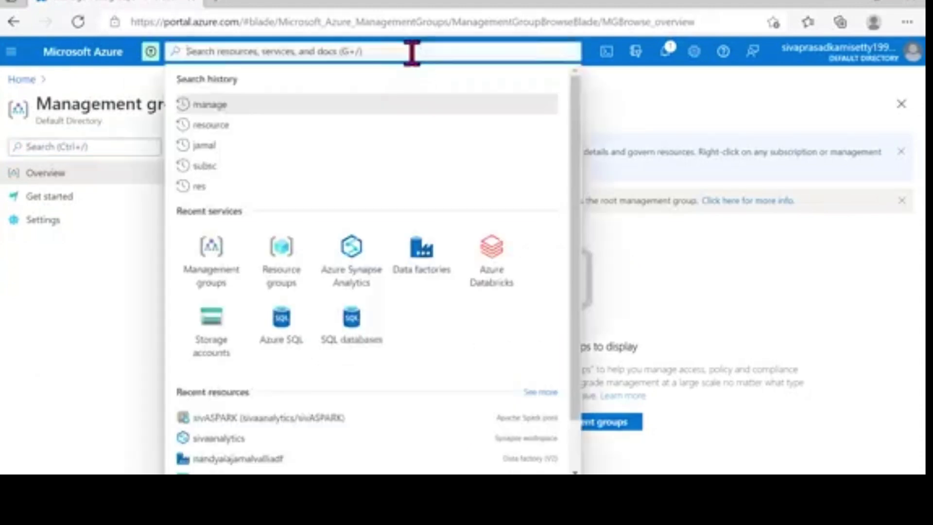
{"action": "type", "text": "subsc"}
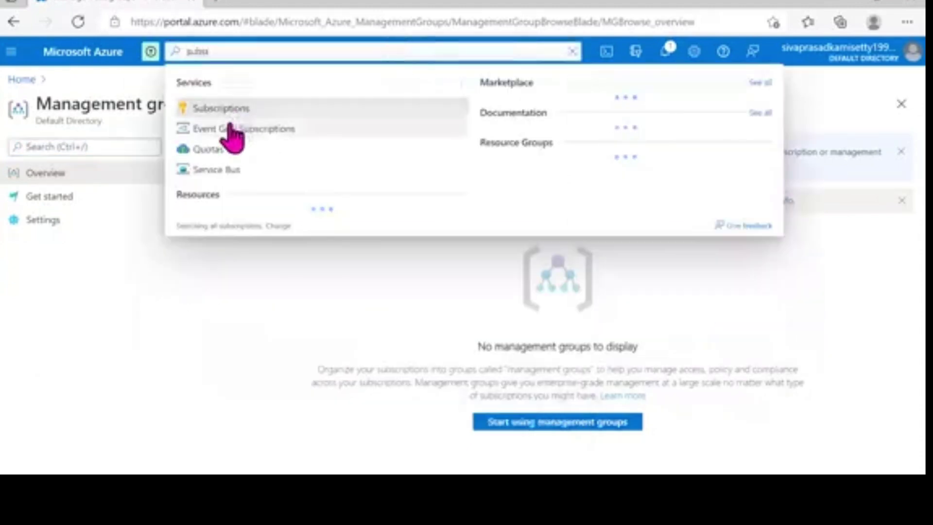
{"action": "left_click", "coordinate": [227, 109]}
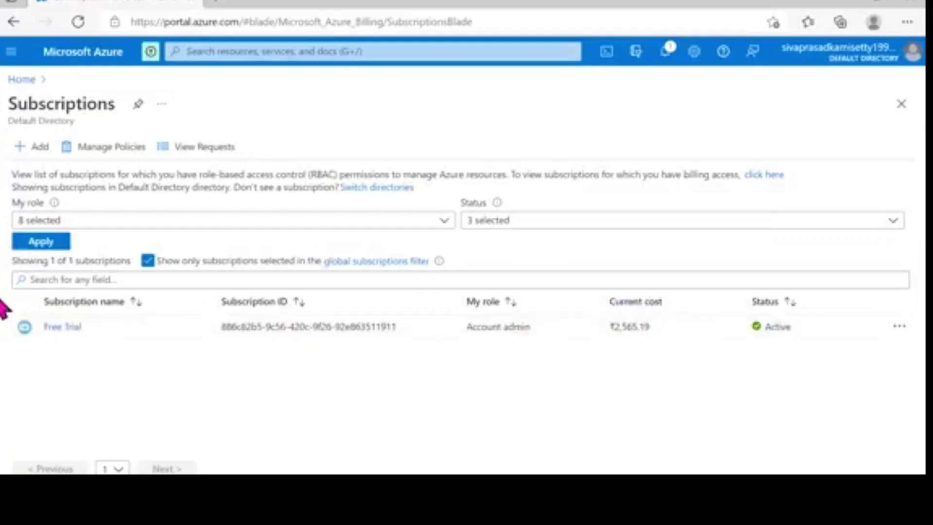
{"action": "left_click", "coordinate": [61, 327]}
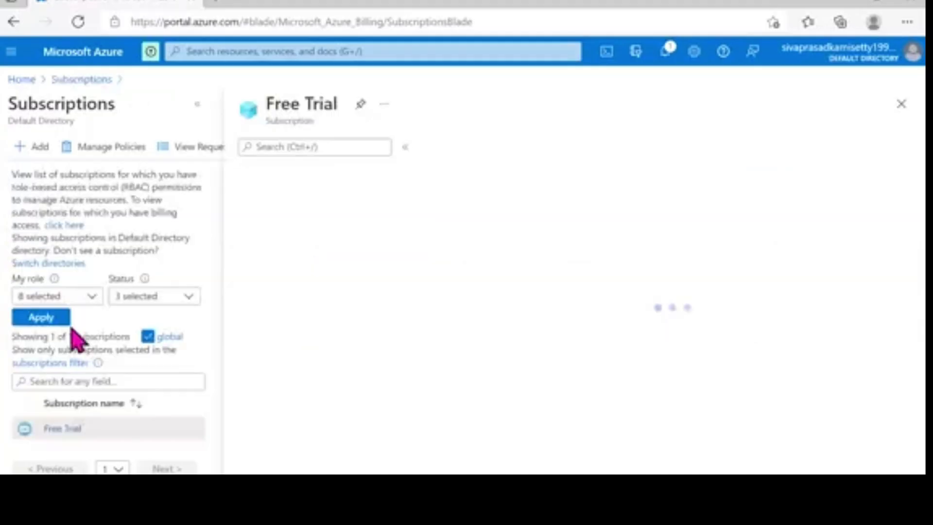
{"action": "left_click", "coordinate": [196, 106]}
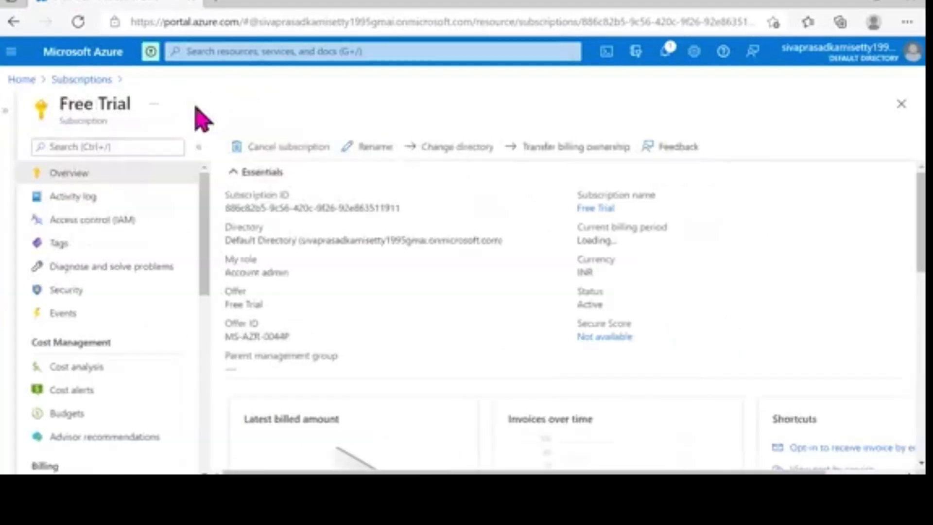
{"action": "left_click_drag", "start_coordinate": [207, 226], "coordinate": [209, 386]}
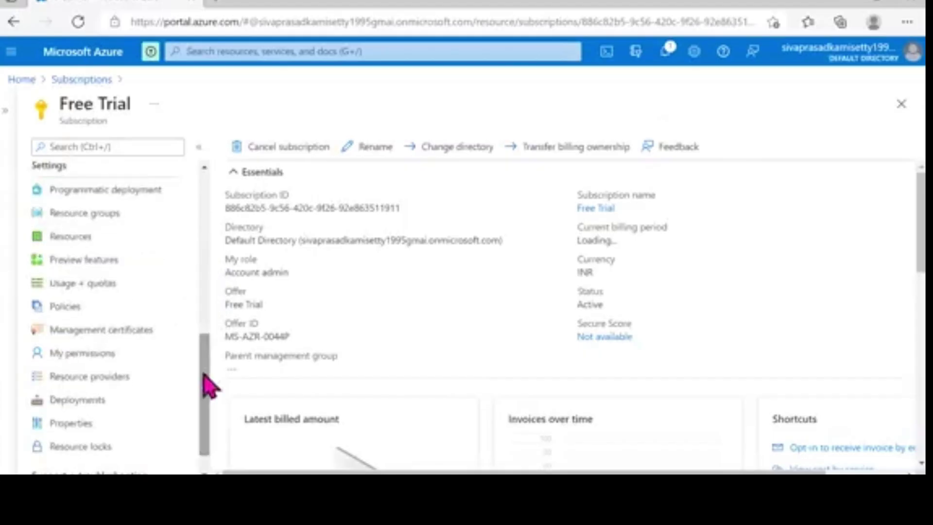
{"action": "left_click", "coordinate": [79, 216]}
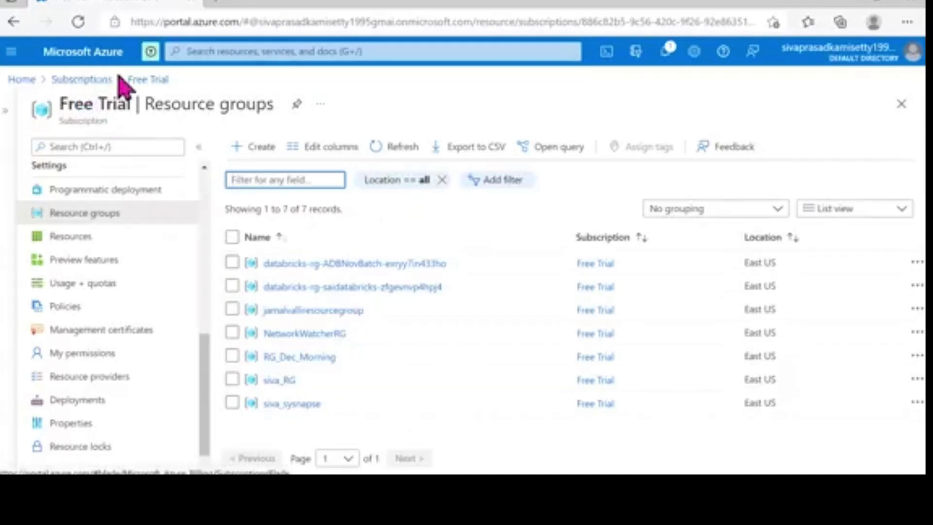
Open the RG_Dec_Morning resource group from the subscription's list and collapse its Essentials section to inspect the resources
{"action": "double_click", "coordinate": [180, 102]}
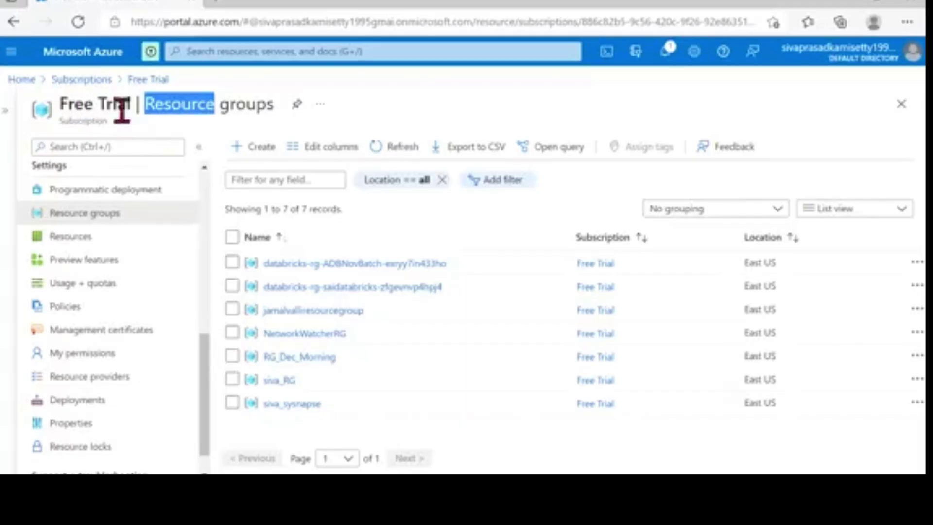
{"action": "double_click", "coordinate": [89, 121]}
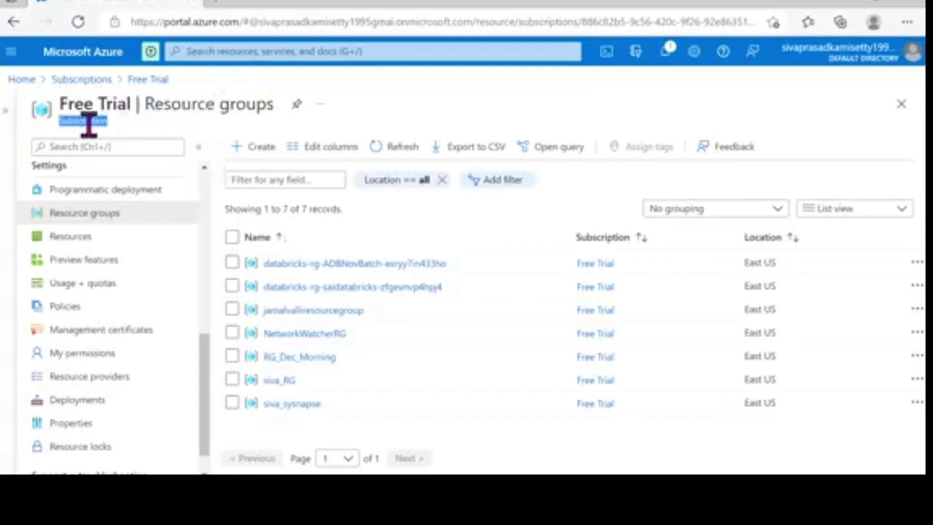
{"action": "double_click", "coordinate": [179, 102]}
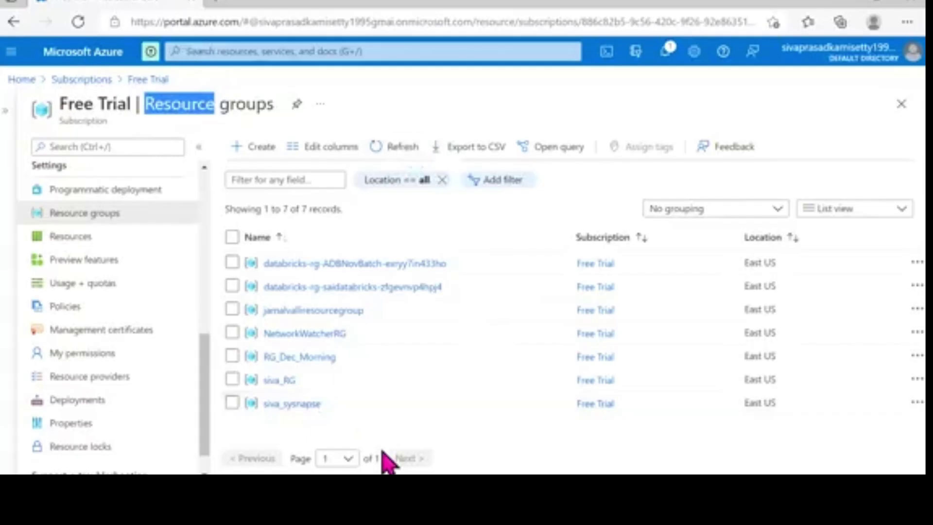
{"action": "left_click", "coordinate": [316, 362]}
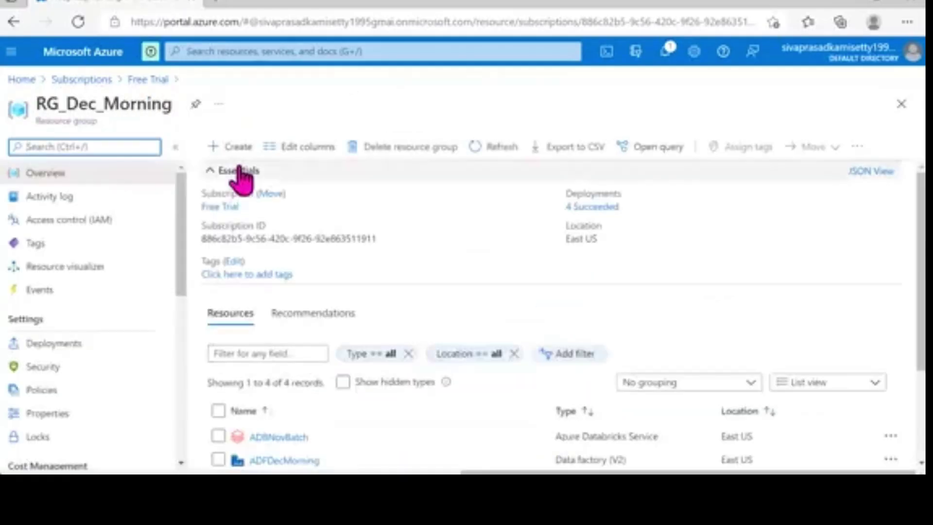
{"action": "left_click", "coordinate": [238, 170]}
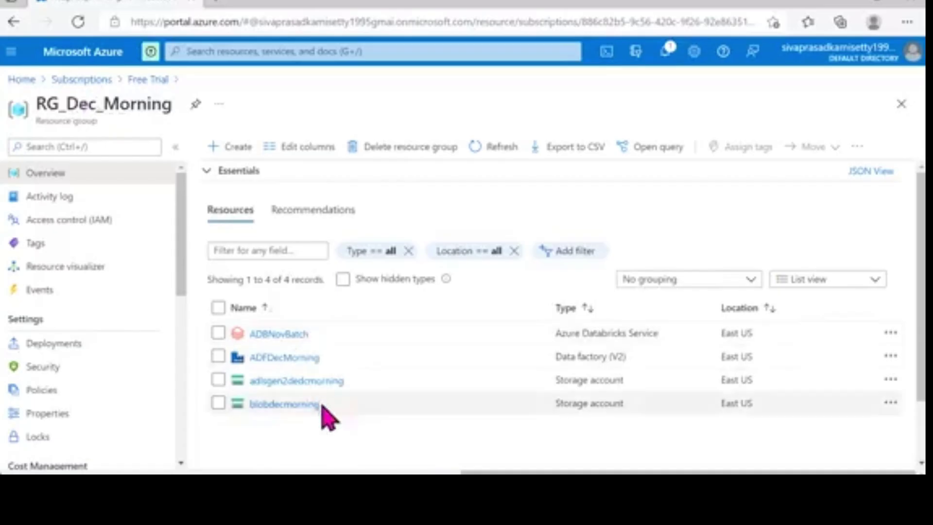
Go to the Resource groups service and start creating a resource group under the Free Trial subscription
{"action": "left_click", "coordinate": [309, 50]}
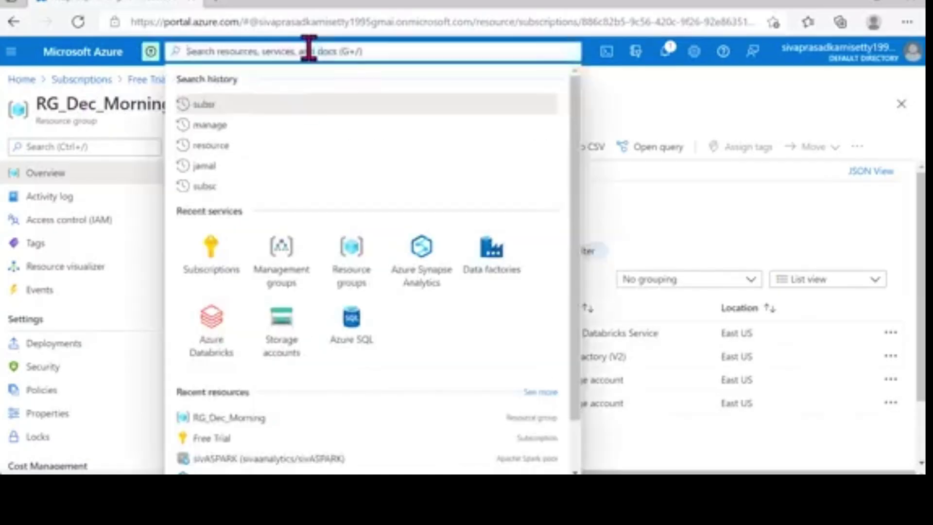
{"action": "left_click", "coordinate": [359, 277]}
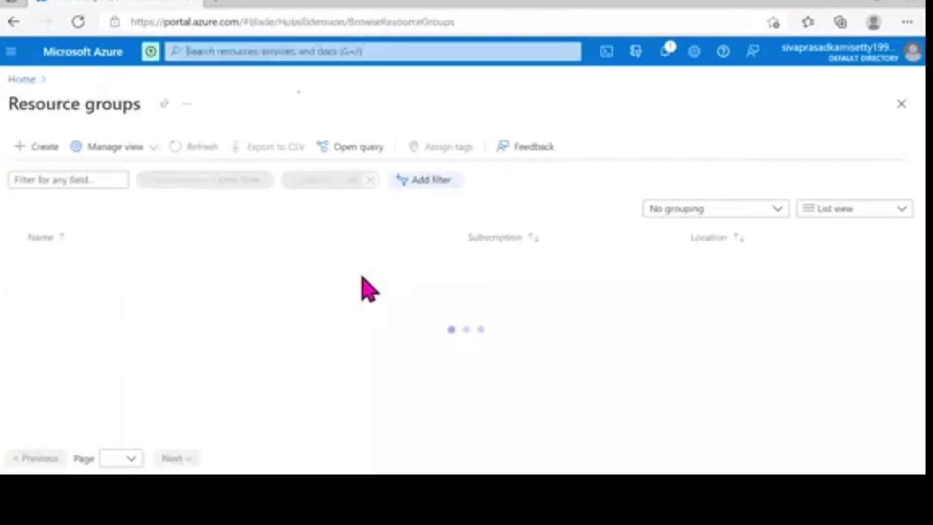
{"action": "left_click", "coordinate": [30, 146]}
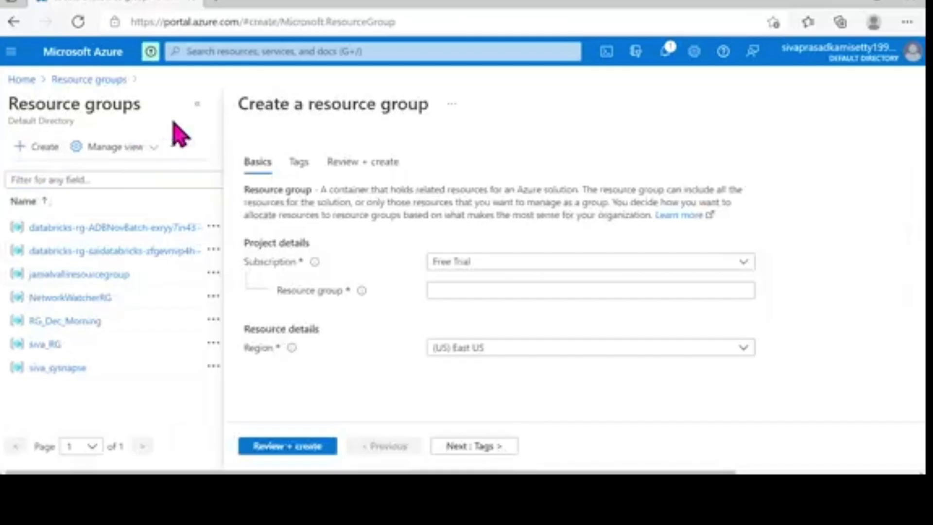
{"action": "left_click", "coordinate": [196, 106]}
{"action": "left_click", "coordinate": [298, 265]}
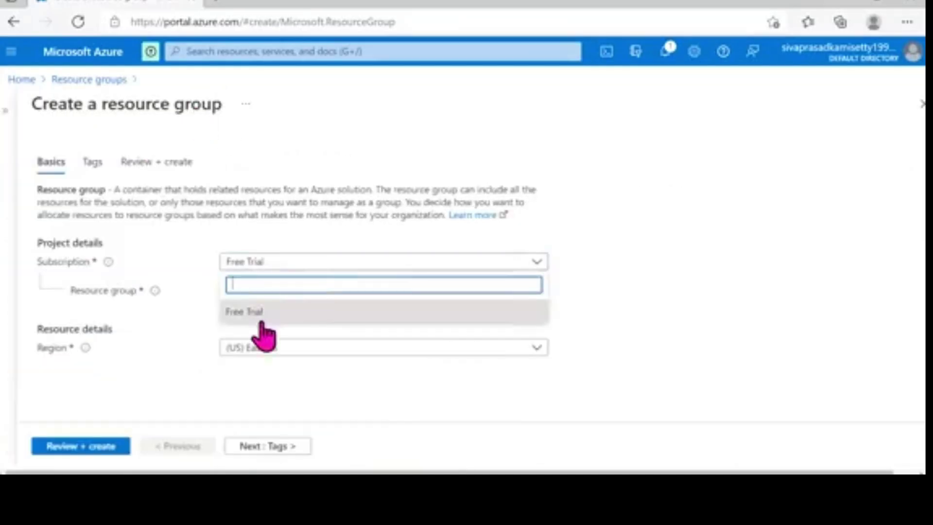
{"action": "left_click", "coordinate": [287, 311]}
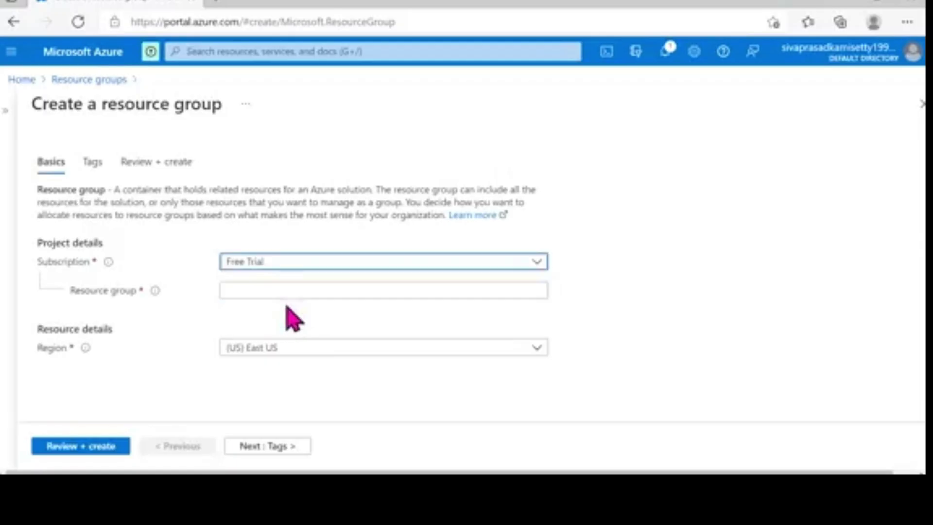
Name the resource group RG_DecEarlyMorning, keep the (US) East US region and continue to its tags
{"action": "left_click", "coordinate": [275, 291]}
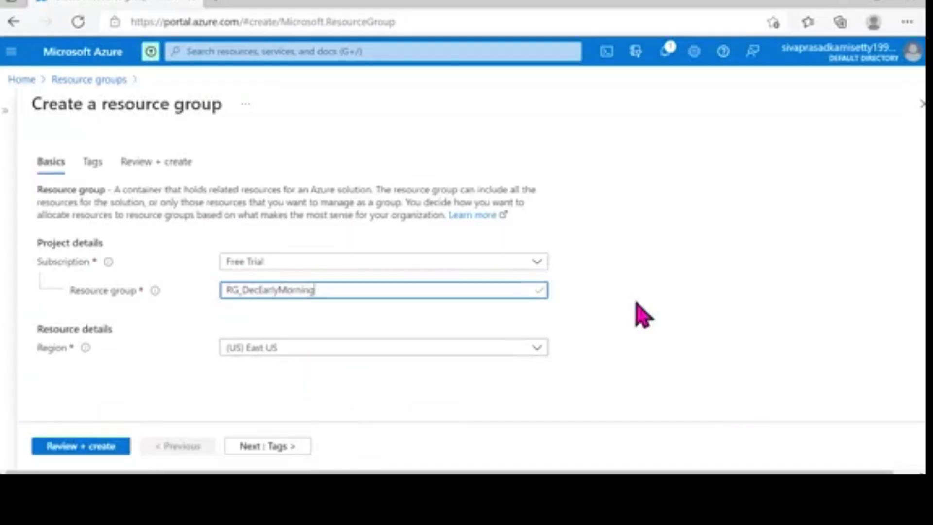
{"action": "left_click", "coordinate": [367, 340]}
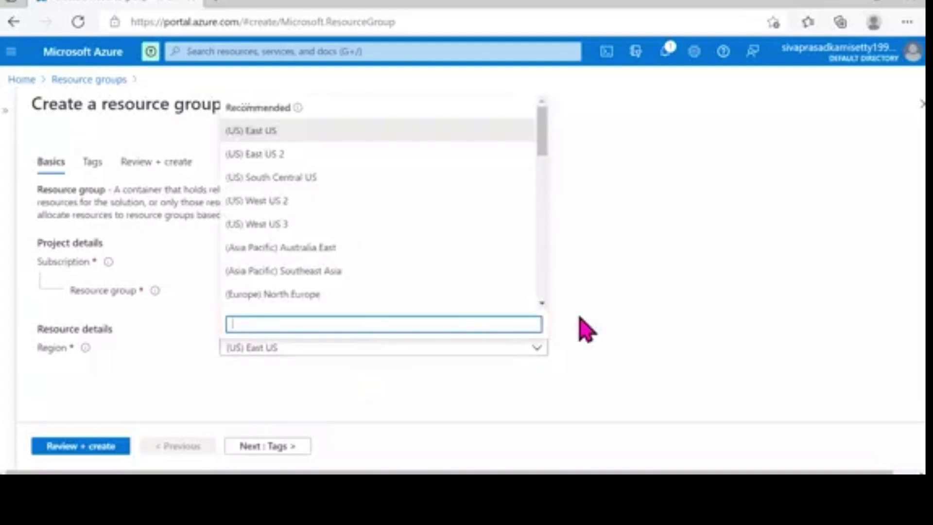
{"action": "left_click", "coordinate": [644, 331]}
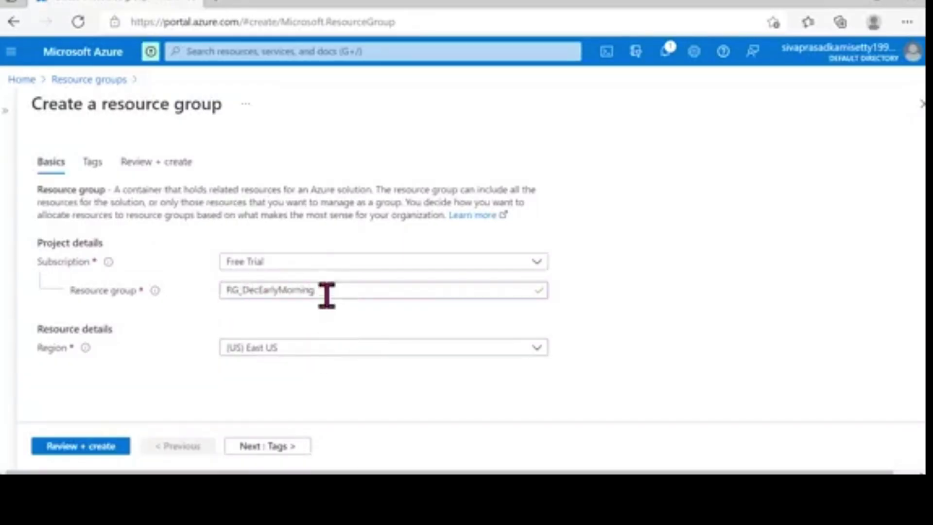
{"action": "left_click_drag", "start_coordinate": [327, 294], "coordinate": [216, 301]}
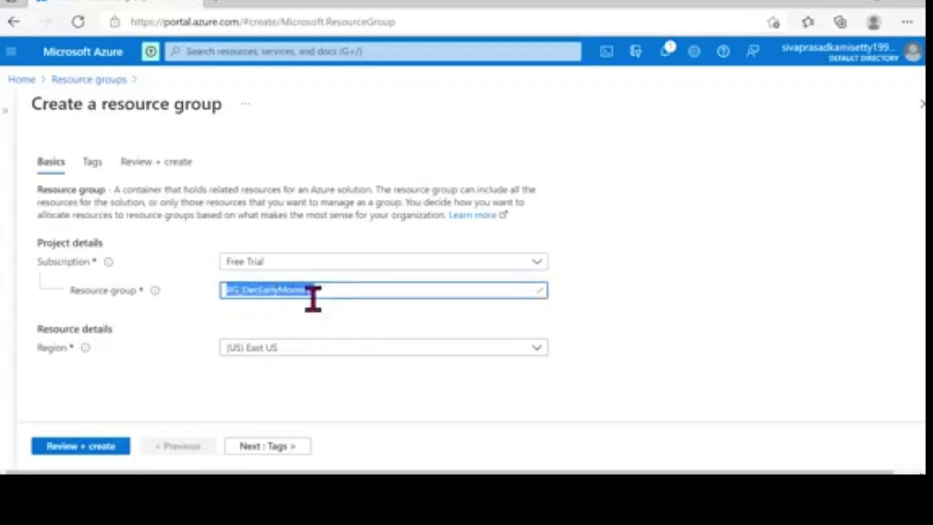
{"action": "left_click", "coordinate": [316, 297]}
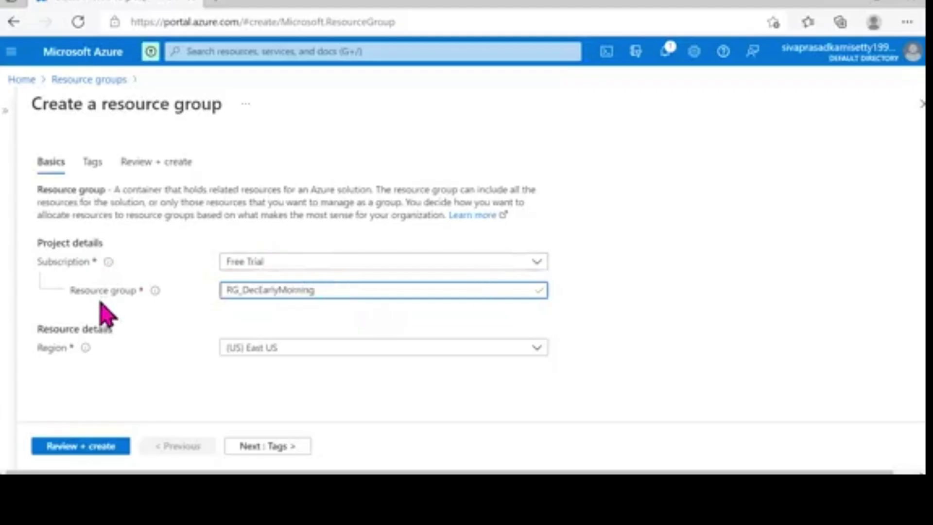
{"action": "mouse_move", "coordinate": [155, 291]}
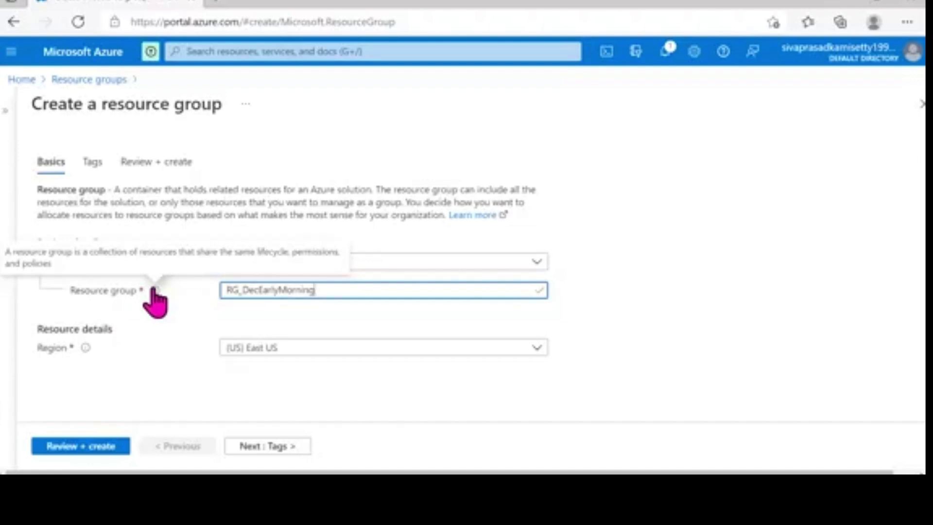
{"action": "left_click", "coordinate": [298, 451]}
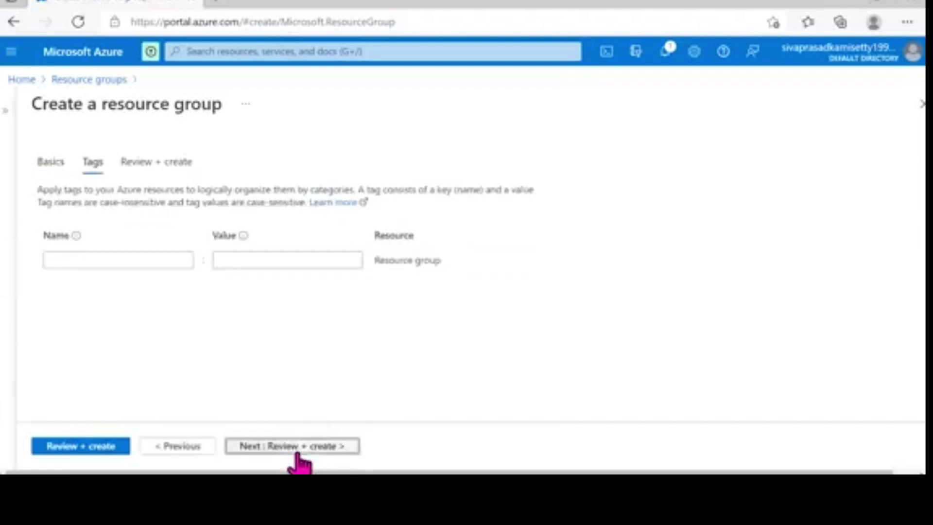
Tag the resource group with the name Environment and the value Dev, and continue to the review
{"action": "left_click", "coordinate": [160, 256]}
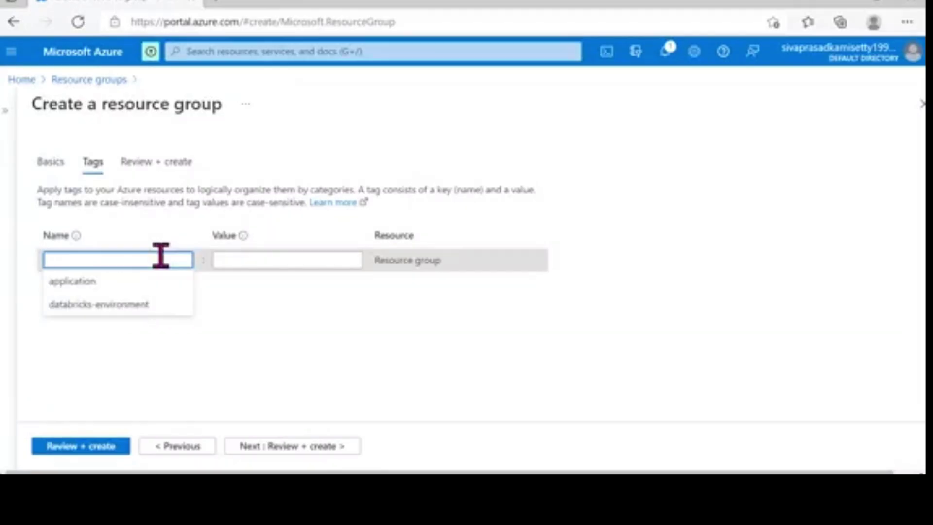
{"action": "type", "text": "En"}
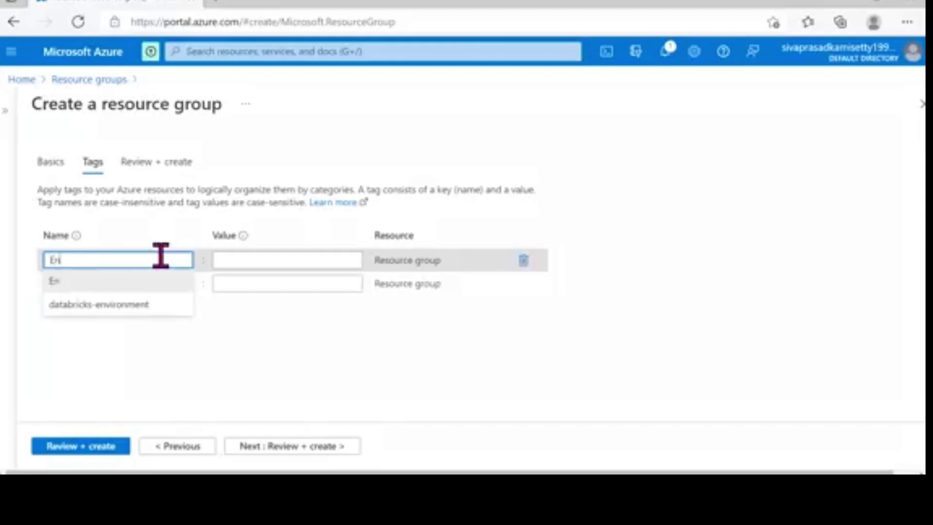
{"action": "type", "text": "vironment"}
{"action": "key", "text": "Tab"}
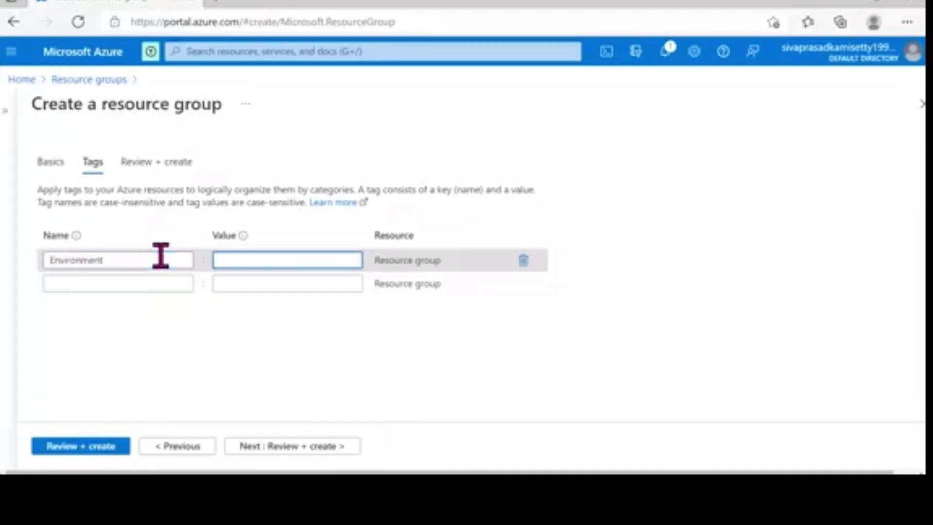
{"action": "type", "text": "Dev"}
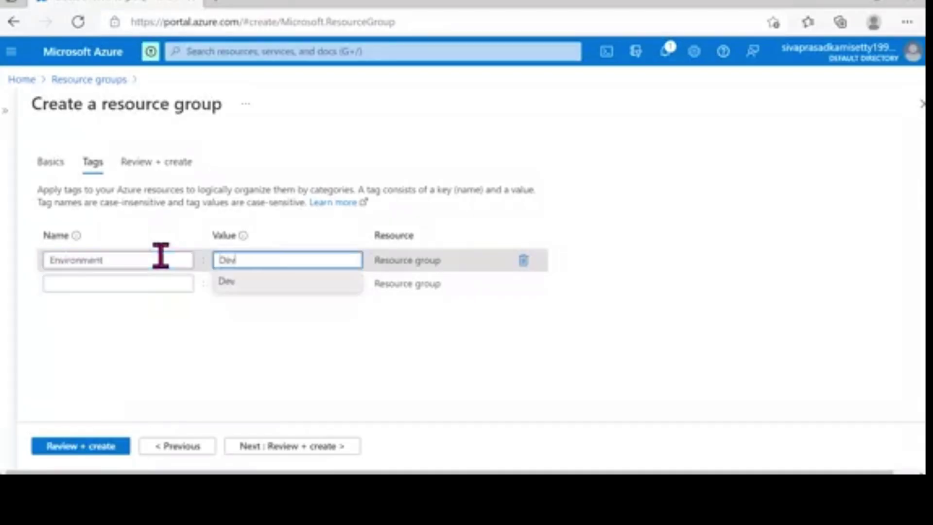
{"action": "left_click", "coordinate": [302, 287]}
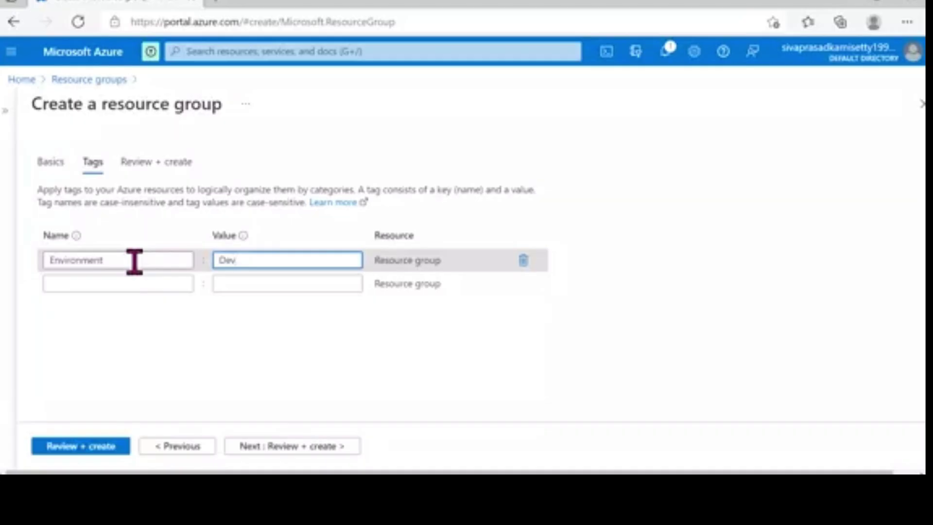
{"action": "left_click_drag", "start_coordinate": [133, 260], "coordinate": [25, 250]}
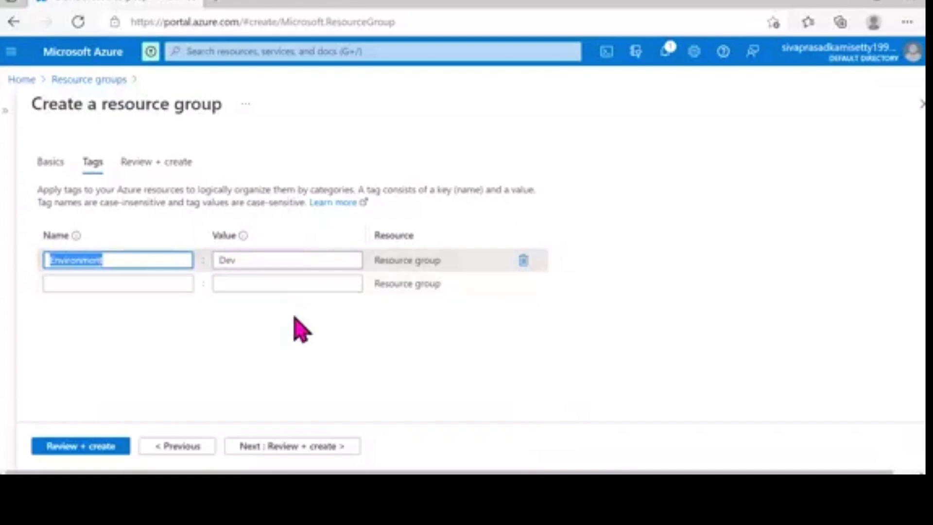
{"action": "left_click", "coordinate": [273, 258]}
{"action": "left_click_drag", "start_coordinate": [272, 258], "coordinate": [202, 262]}
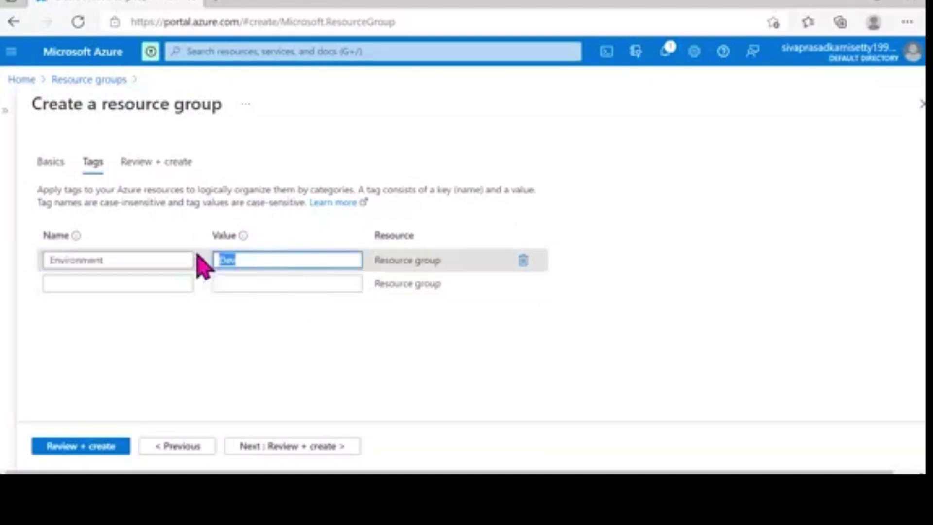
{"action": "left_click", "coordinate": [242, 260]}
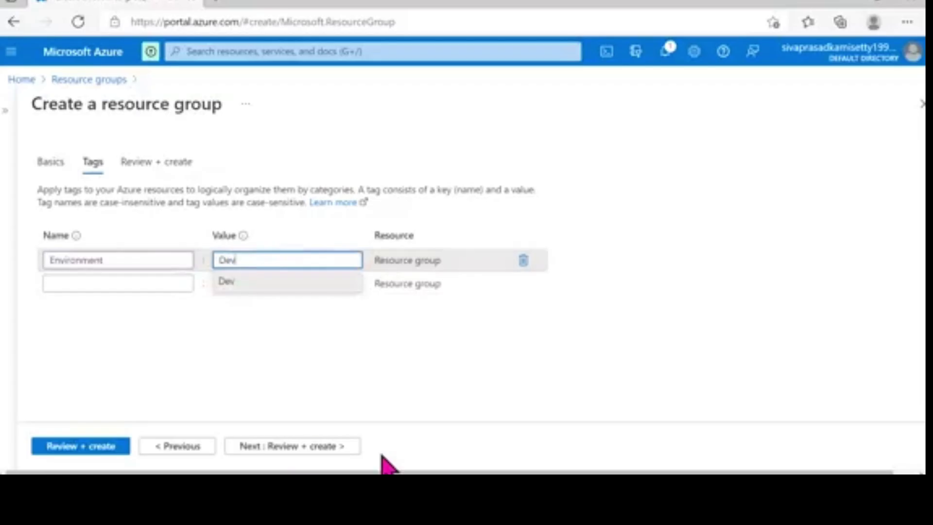
{"action": "left_click", "coordinate": [306, 445]}
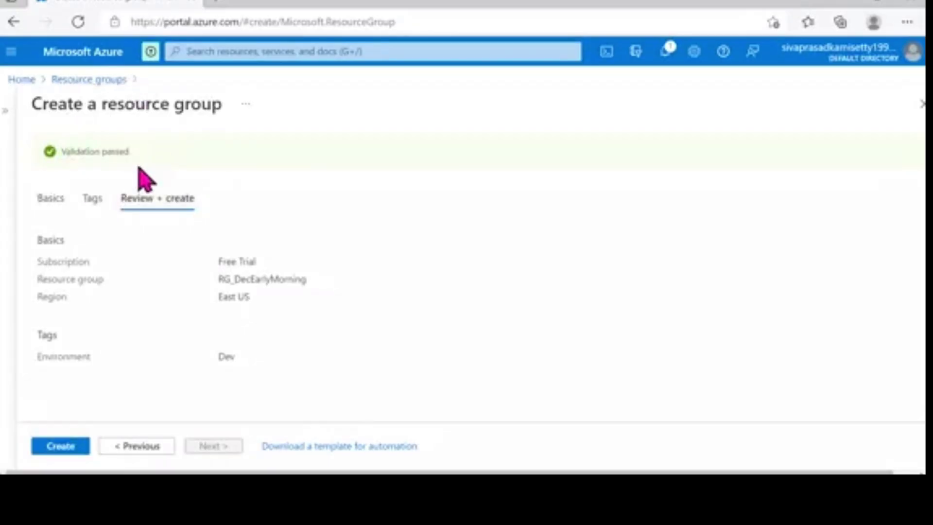
Recheck the basics, return to the review and create the RG_DecEarlyMorning resource group, dismissing its creation notification
{"action": "left_click", "coordinate": [54, 202]}
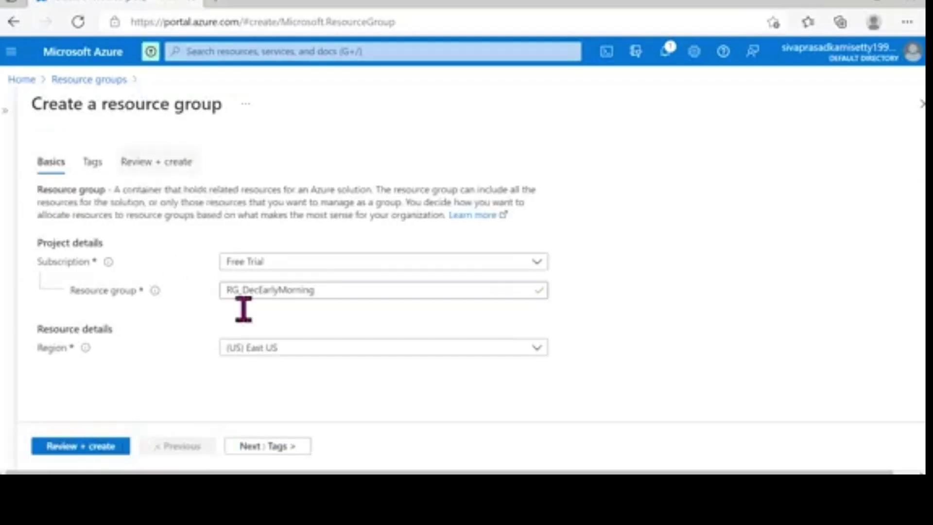
{"action": "left_click", "coordinate": [233, 455]}
{"action": "left_click", "coordinate": [235, 453]}
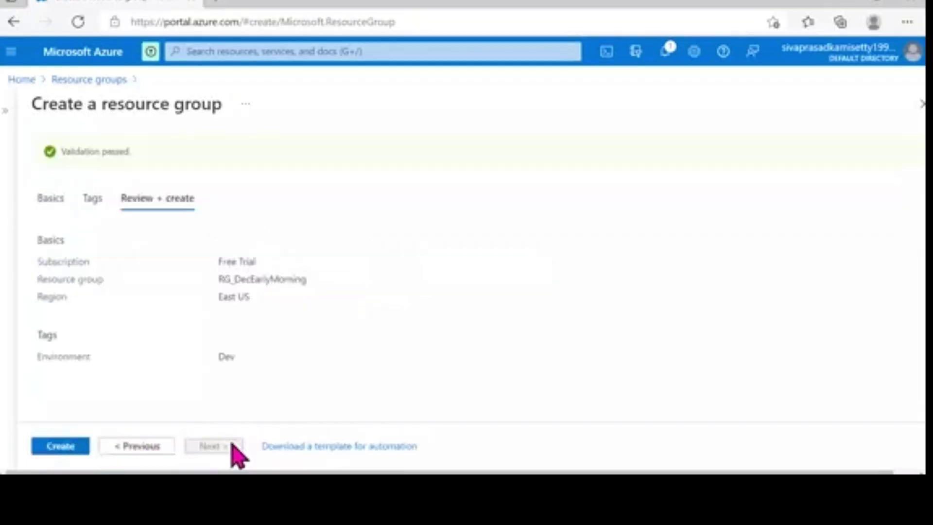
{"action": "left_click", "coordinate": [69, 455]}
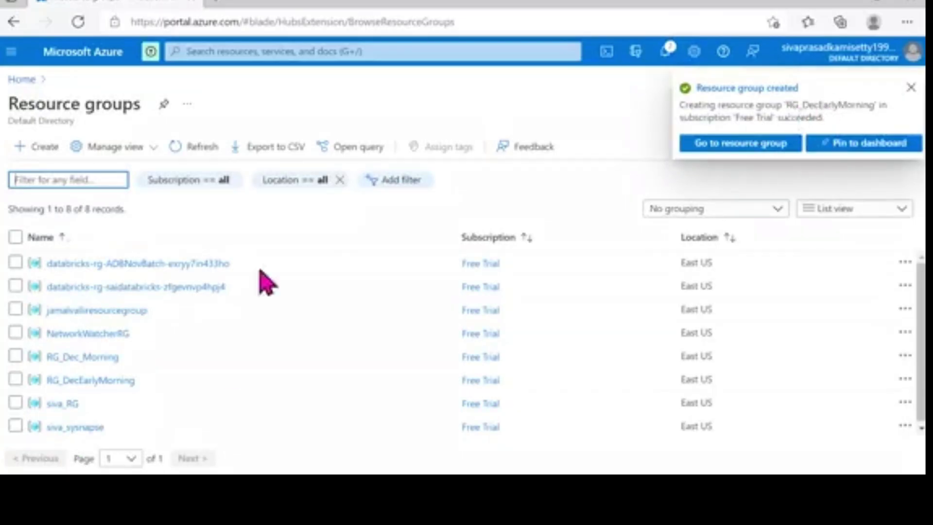
{"action": "left_click_drag", "start_coordinate": [102, 384], "coordinate": [103, 387]}
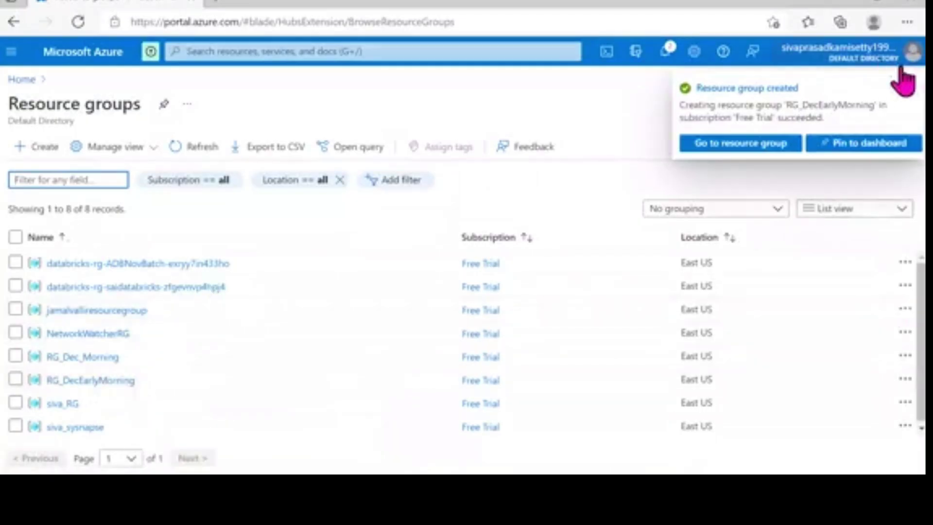
{"action": "left_click", "coordinate": [912, 88]}
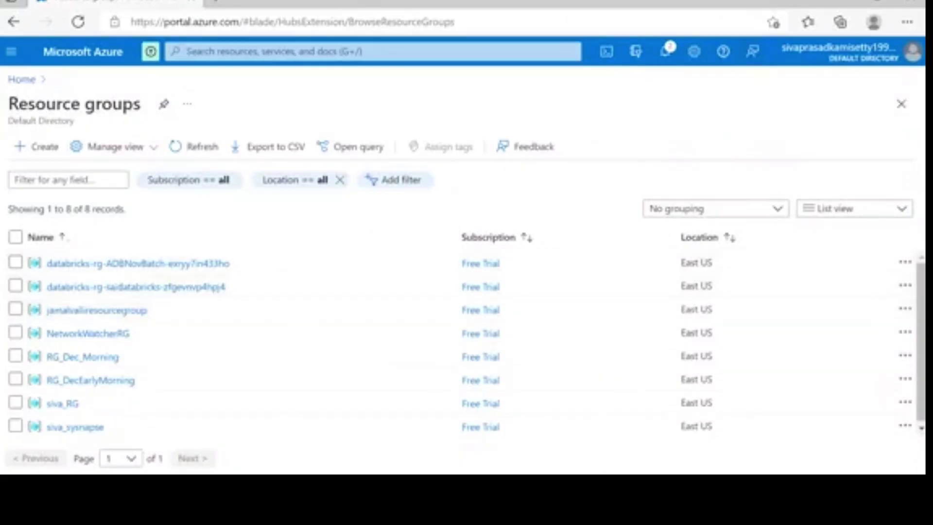
Switch to the PowerPoint presentation and show the Blob Storage (Binary Large Object) slide
{"action": "key", "text": "alt+Tab"}
{"action": "key", "text": "Down"}
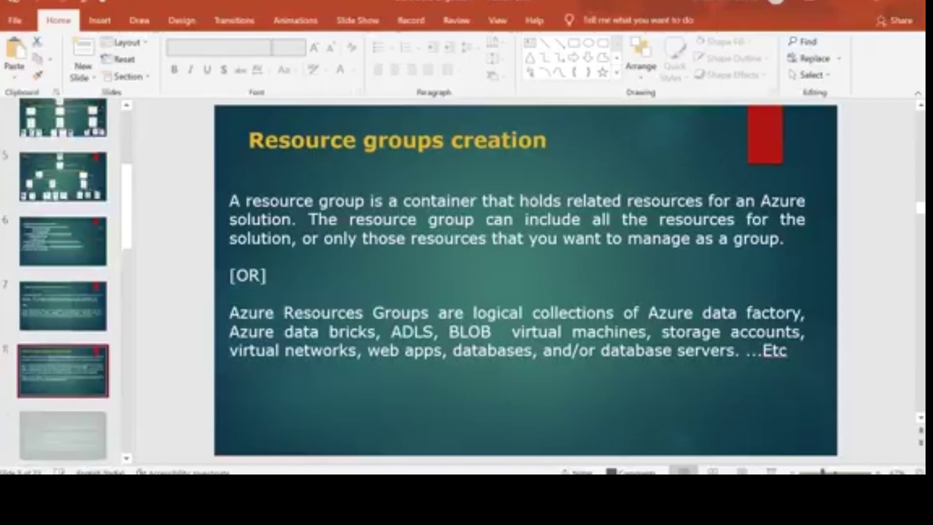
{"action": "left_click", "coordinate": [65, 283]}
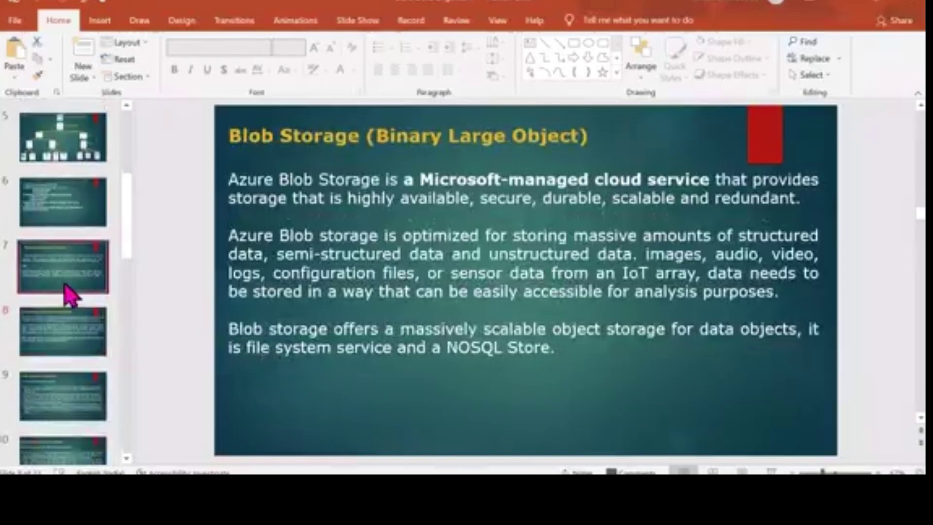
{"action": "left_click", "coordinate": [63, 327]}
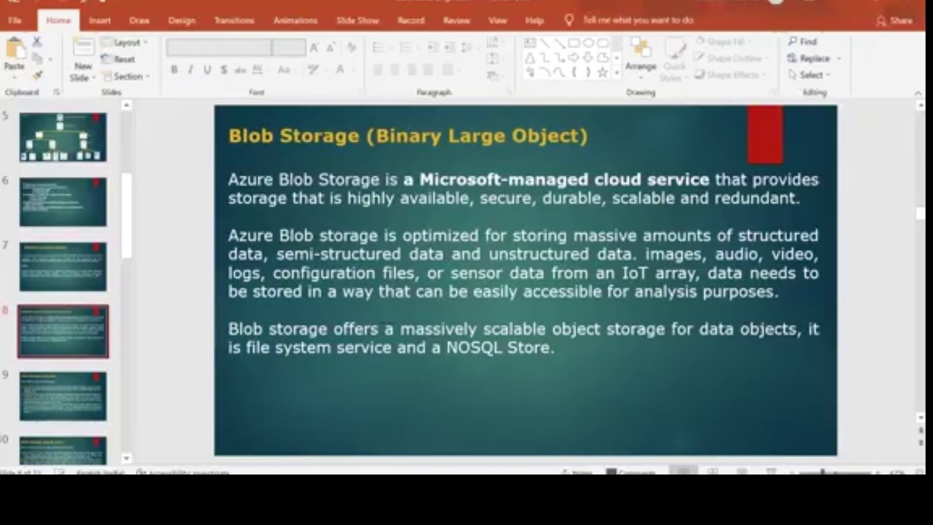
{"action": "key", "text": "alt+Tab"}
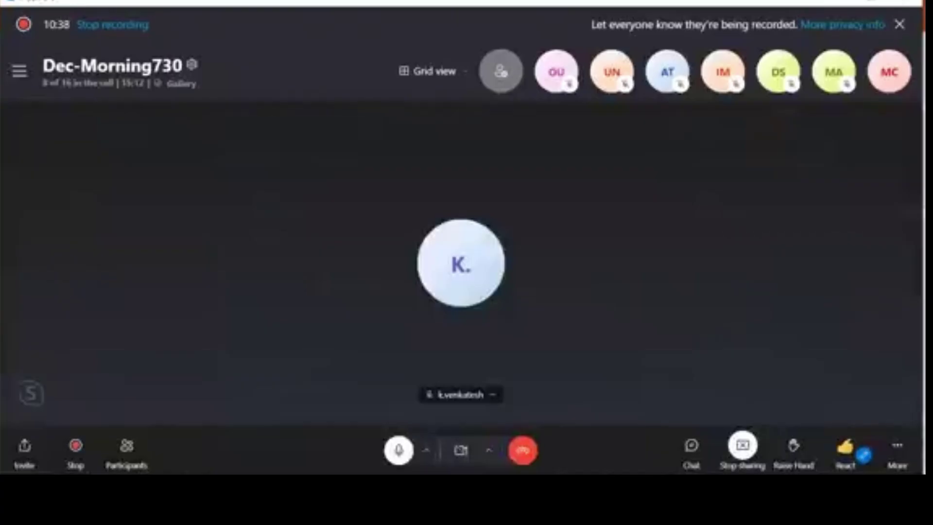
{"action": "key", "text": "alt+Tab"}
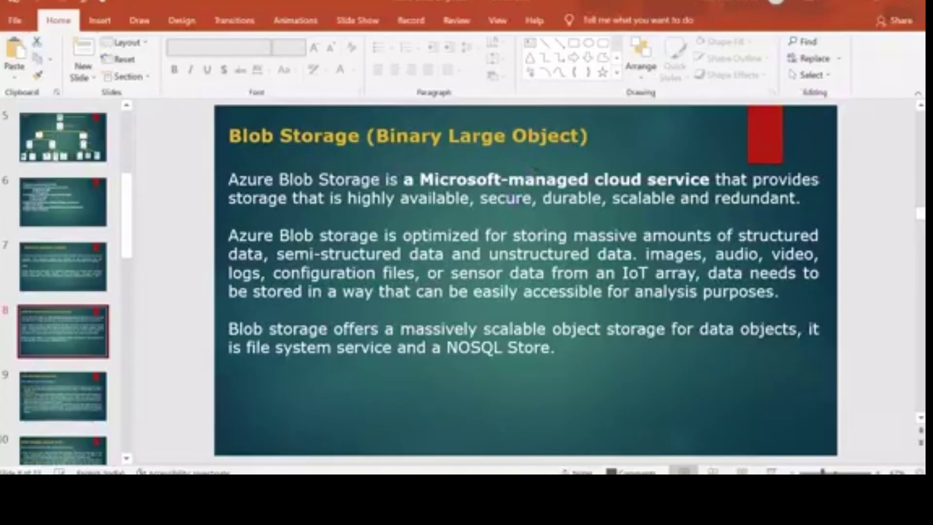
{"action": "key", "text": "alt+Tab"}
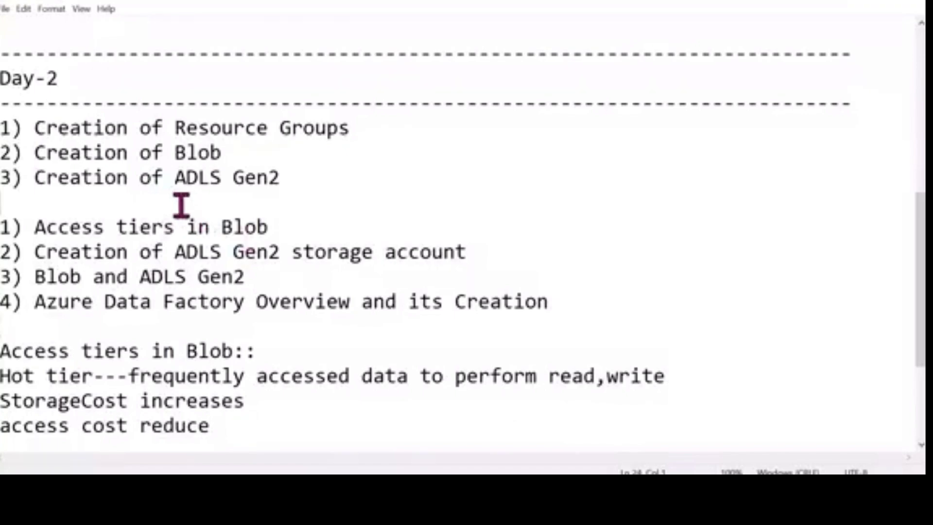
{"action": "key", "text": "alt+Tab"}
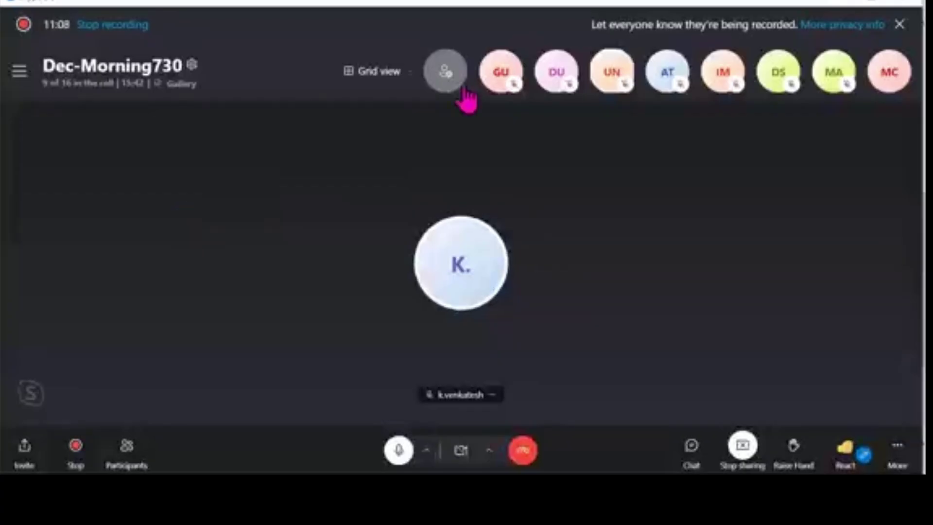
{"action": "key", "text": "alt+Tab"}
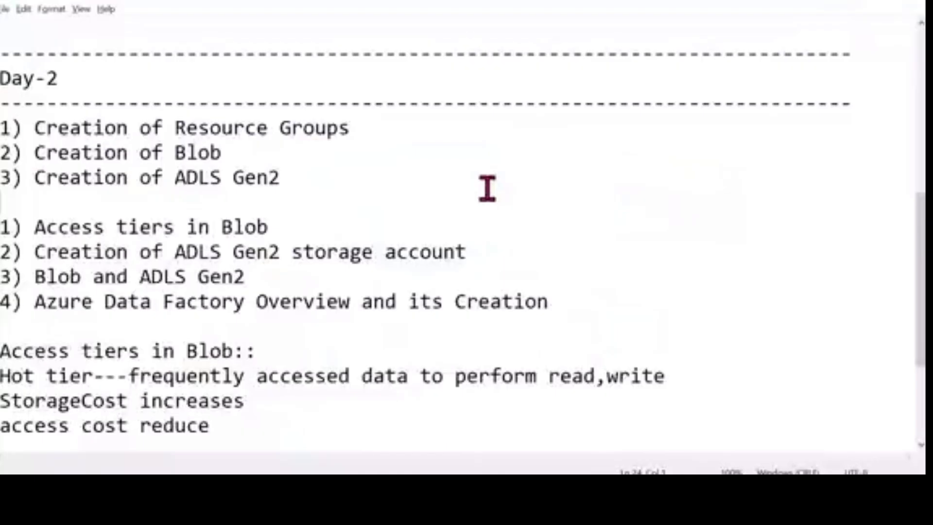
{"action": "key", "text": "alt+Tab"}
{"action": "key", "text": "alt+Tab"}
{"action": "key", "text": "alt+Tab"}
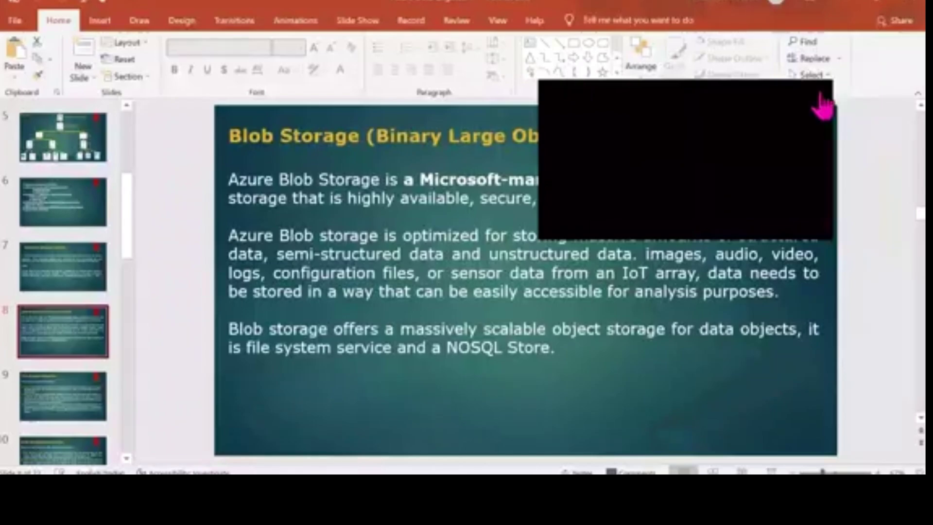
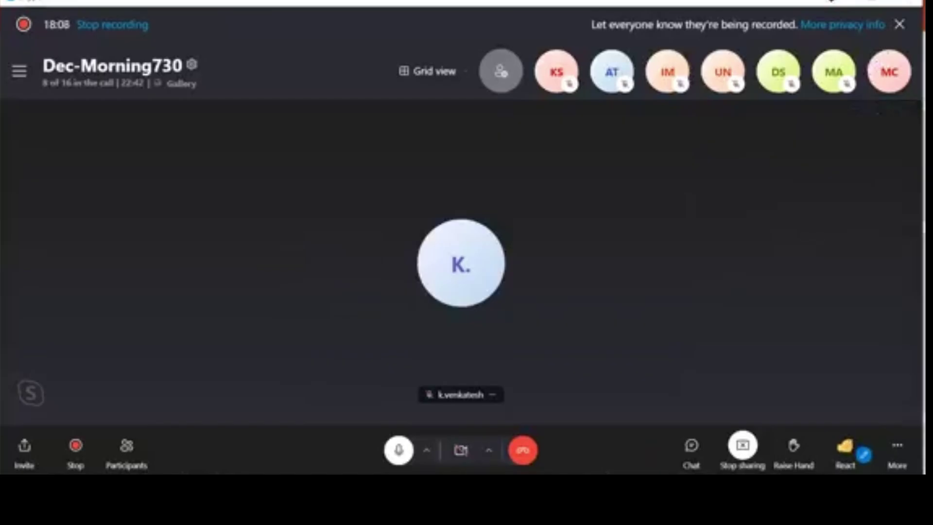
Clear the call window, its floating preview, the presentation and the Day-2 notes off the screen to reach the desktop
{"action": "left_click", "coordinate": [834, 2]}
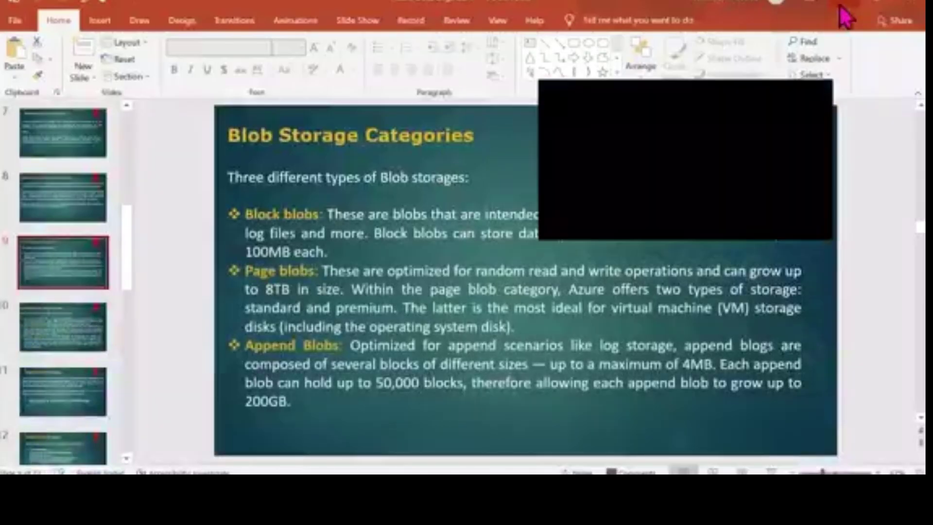
{"action": "left_click", "coordinate": [816, 93]}
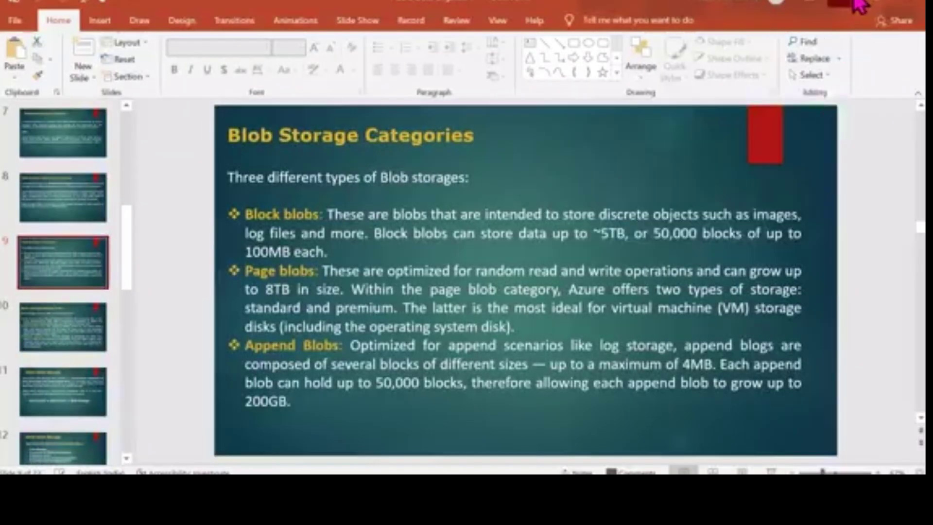
{"action": "left_click", "coordinate": [858, 5]}
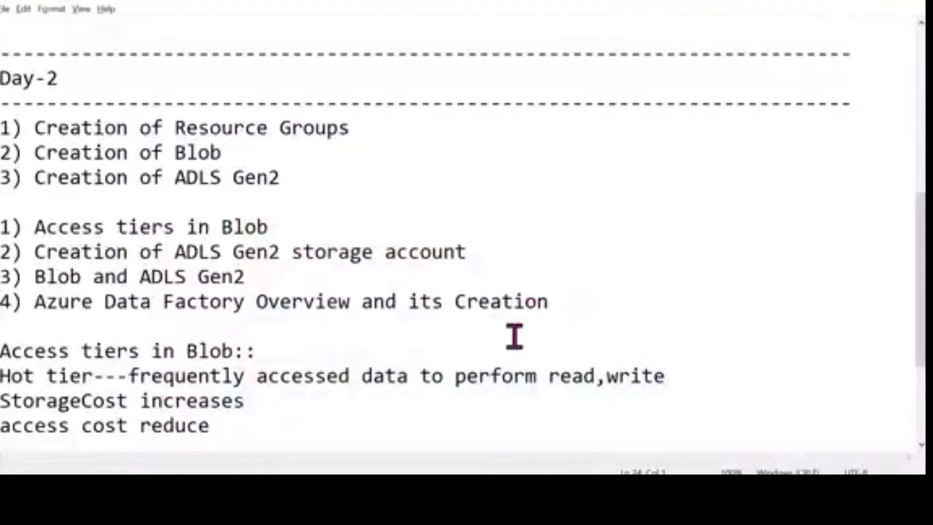
{"action": "left_click", "coordinate": [422, 488]}
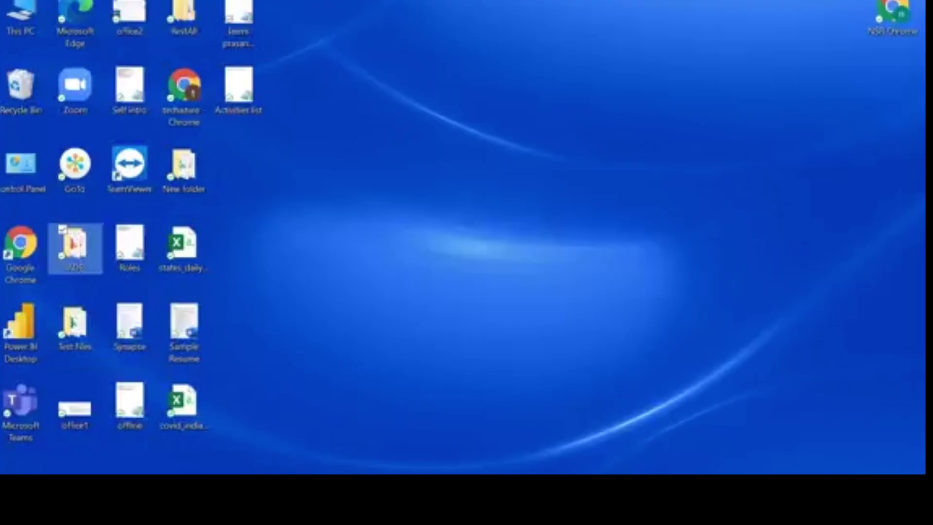
Close the leftover Microsoft sign-in windows and switch back to the Resource groups page in Microsoft Edge
{"action": "left_click", "coordinate": [555, 488]}
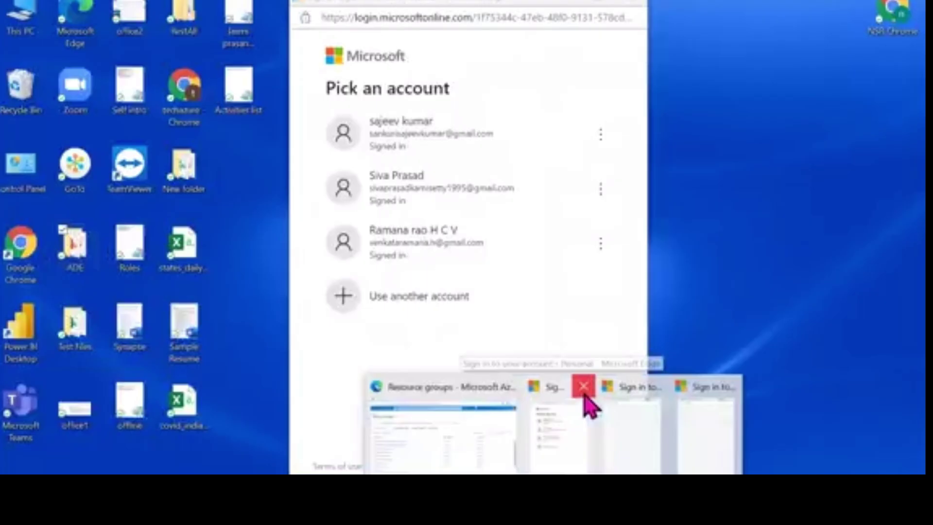
{"action": "left_click", "coordinate": [585, 395]}
{"action": "left_click", "coordinate": [621, 394]}
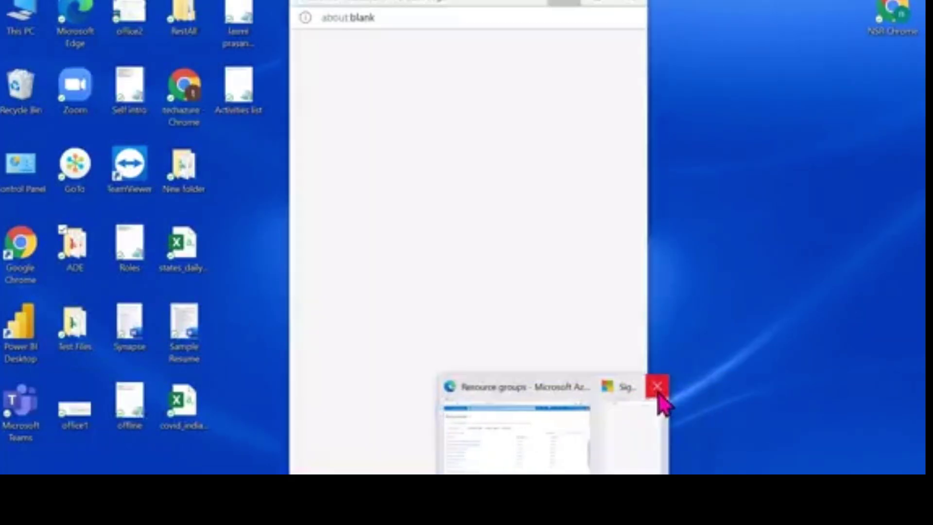
{"action": "left_click", "coordinate": [657, 388]}
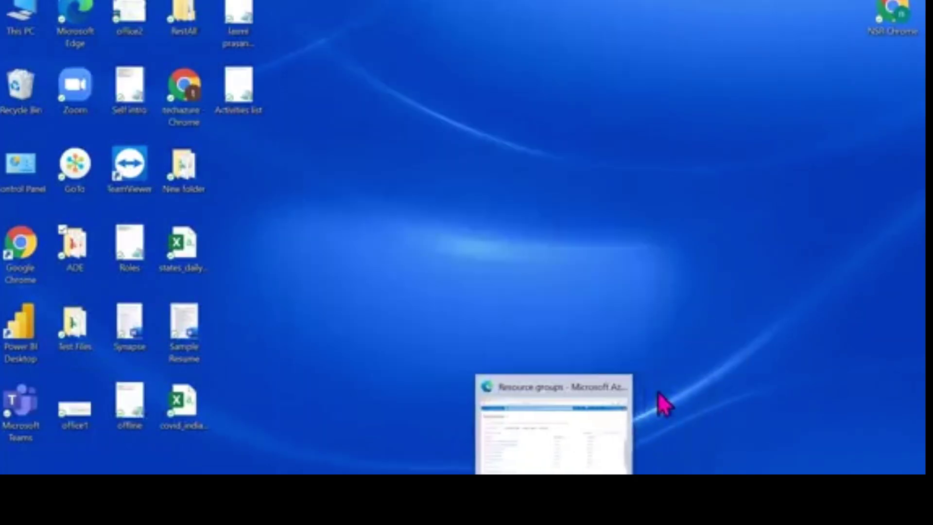
{"action": "left_click", "coordinate": [563, 435]}
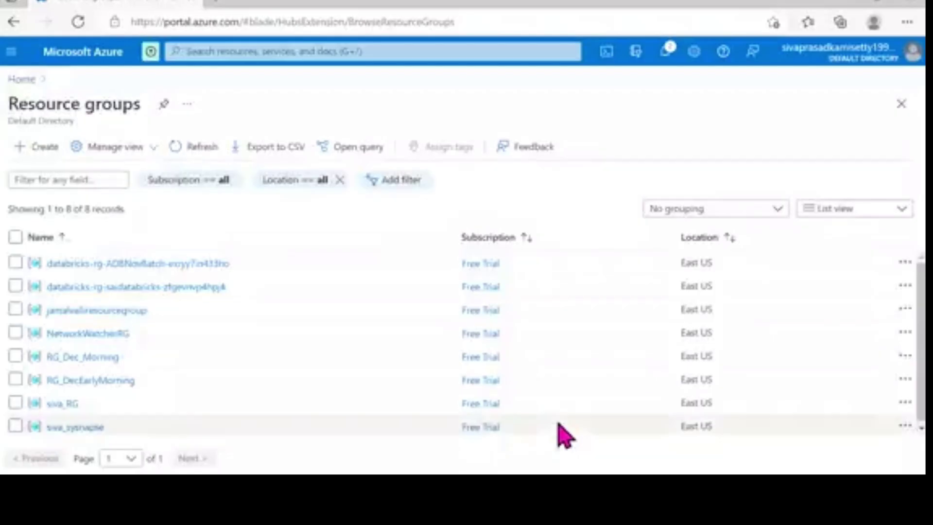
Open the RG_DecEarlyMorning resource group and collapse both the resource group list and its service menu
{"action": "left_click", "coordinate": [94, 384]}
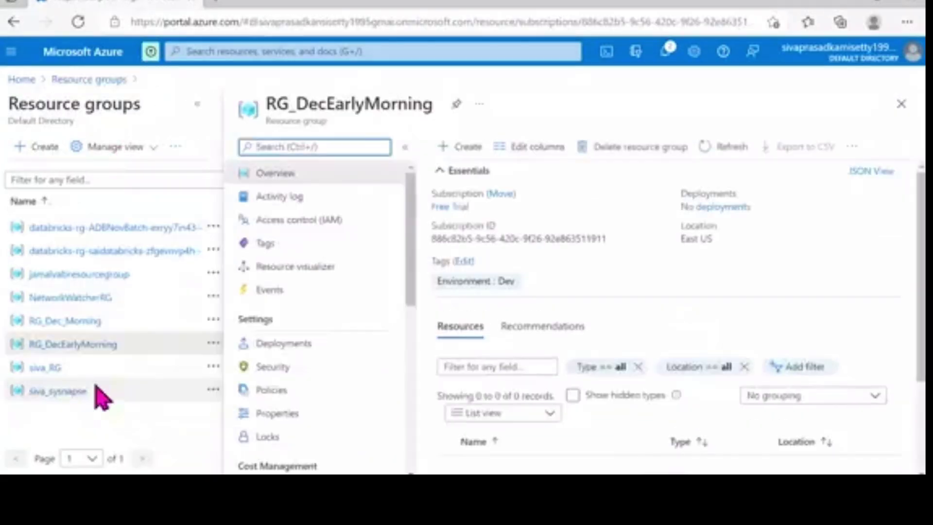
{"action": "left_click", "coordinate": [197, 104]}
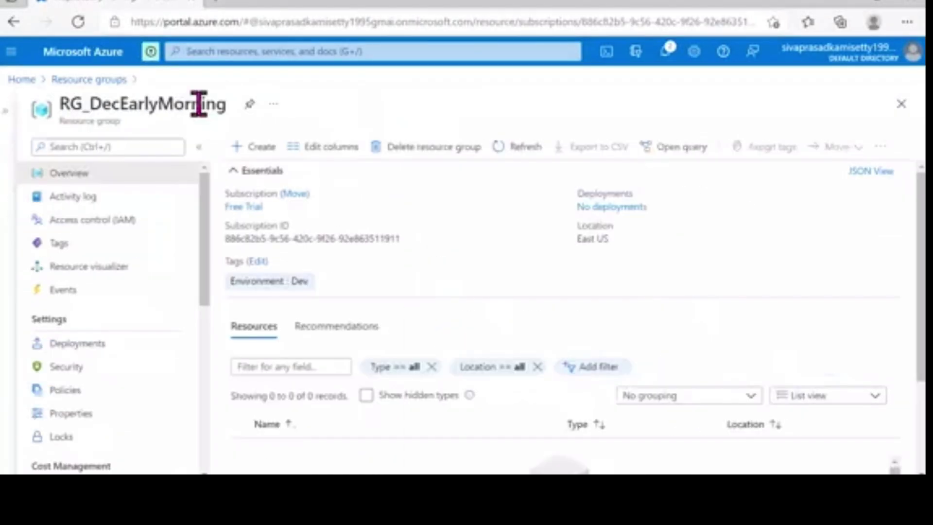
{"action": "left_click", "coordinate": [198, 146]}
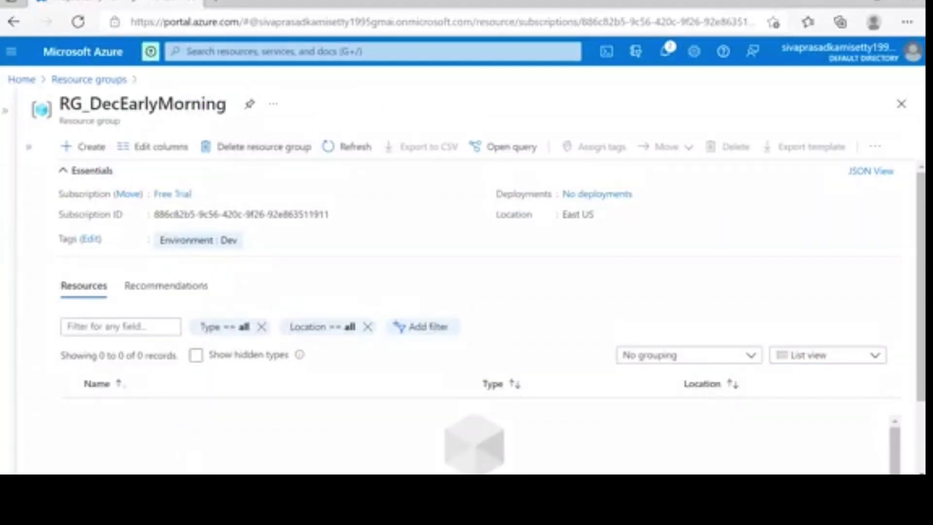
Switch to the Day-2 notes and add the text "BLOB---" on a new line below the Azure Data Factory item
{"action": "key", "text": "alt+Tab"}
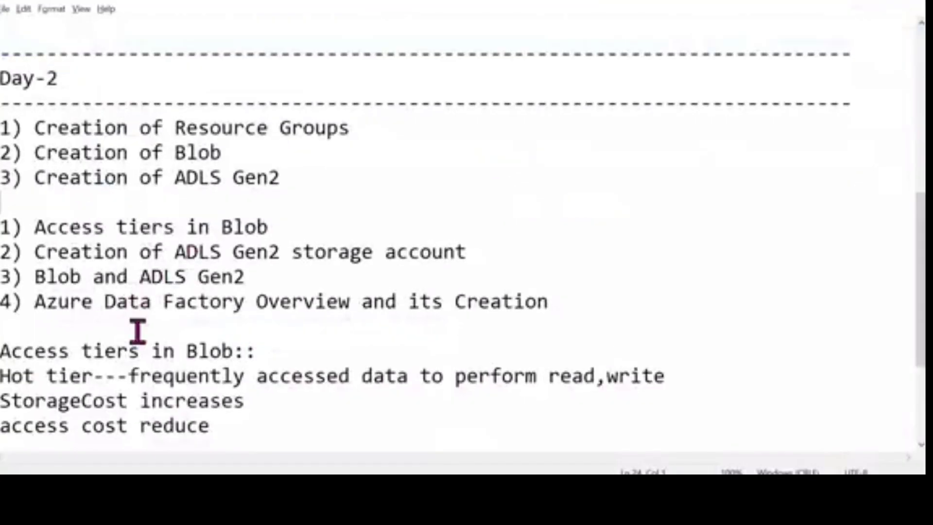
{"action": "key", "text": "Return"}
{"action": "key", "text": "Return"}
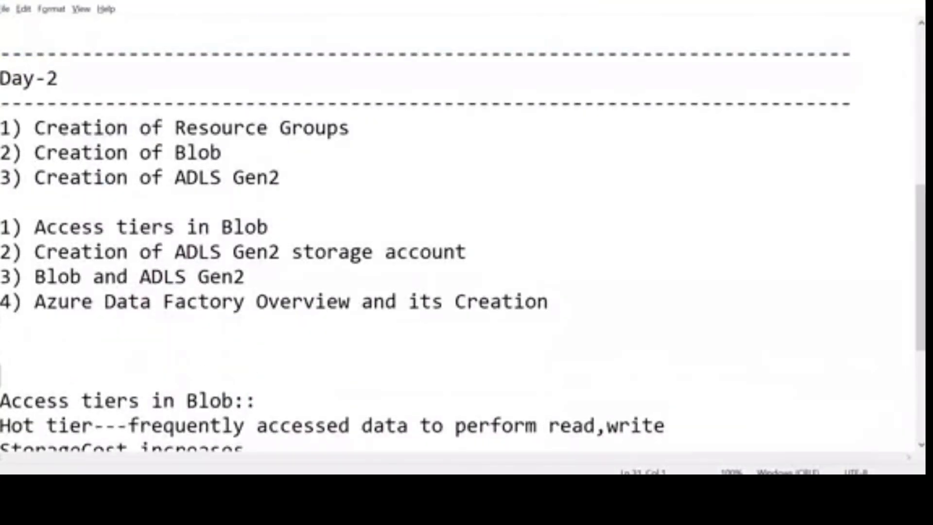
{"action": "type", "text": "BLO"}
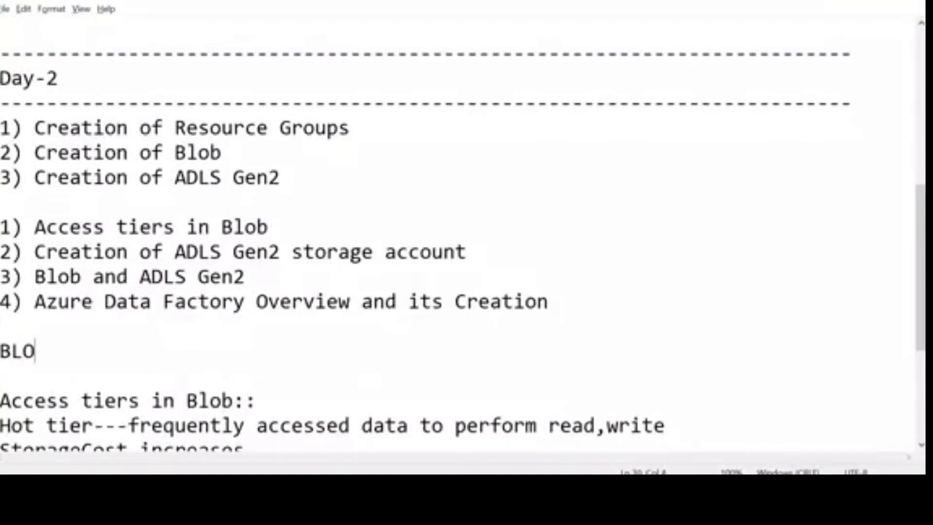
{"action": "type", "text": "B---"}
Insert "Storage Account--->" in front of BLOB on the new notes line
{"action": "key", "text": "Left"}
{"action": "key", "text": "Left"}
{"action": "key", "text": "Left"}
{"action": "key", "text": "Left"}
{"action": "key", "text": "Left"}
{"action": "key", "text": "Left"}
{"action": "key", "text": "Left"}
{"action": "type", "text": "Storage "}
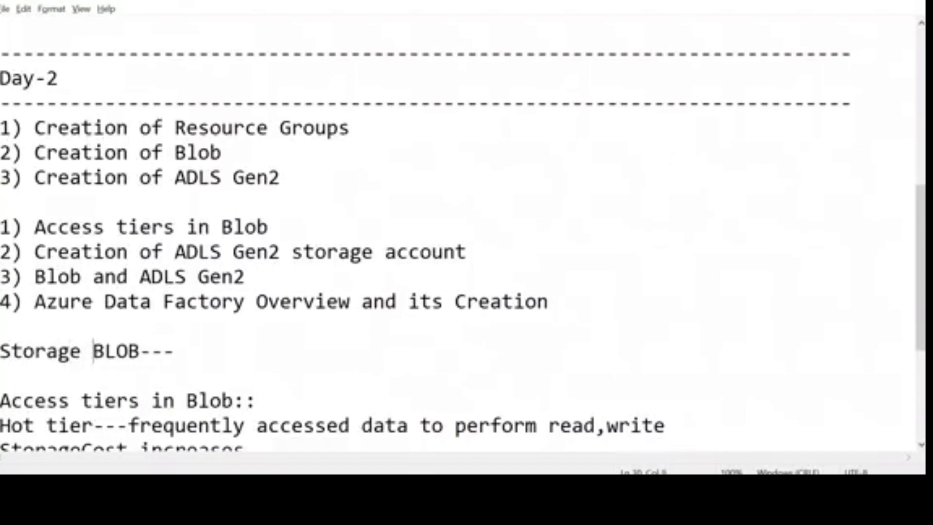
{"action": "type", "text": "Account-"}
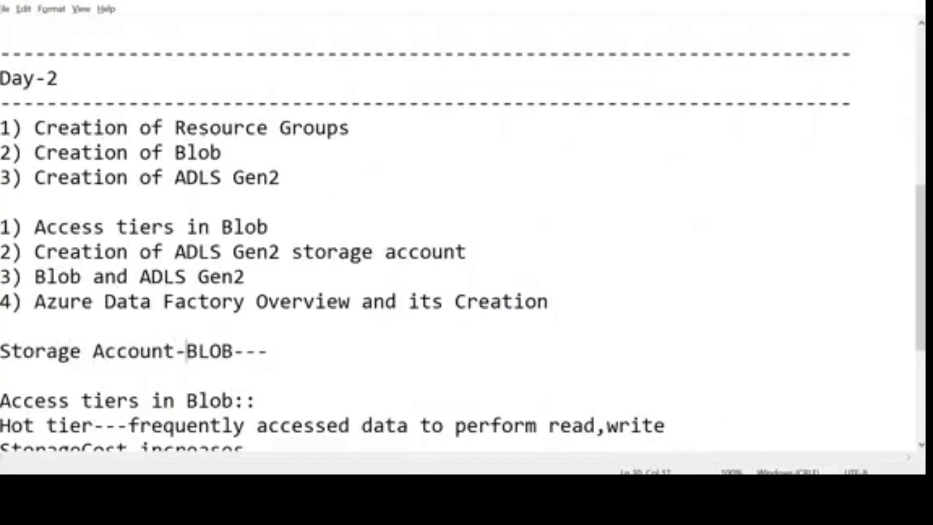
{"action": "type", "text": "-->"}
Trim the trailing dashes so the line reads "Storage Account--->BLOB", and highlight each of its two terms in turn
{"action": "left_click", "coordinate": [323, 352]}
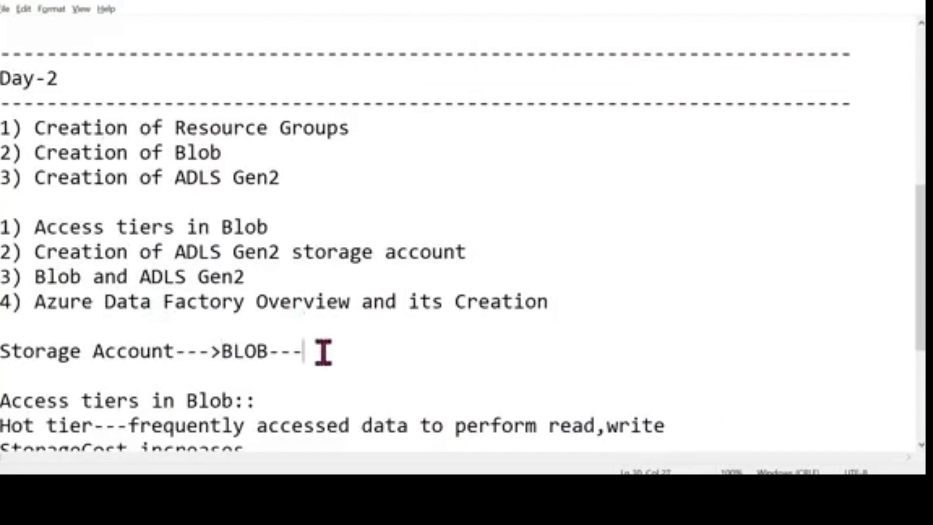
{"action": "key", "text": "BackSpace"}
{"action": "key", "text": "BackSpace"}
{"action": "key", "text": "BackSpace"}
{"action": "key", "text": "BackSpace"}
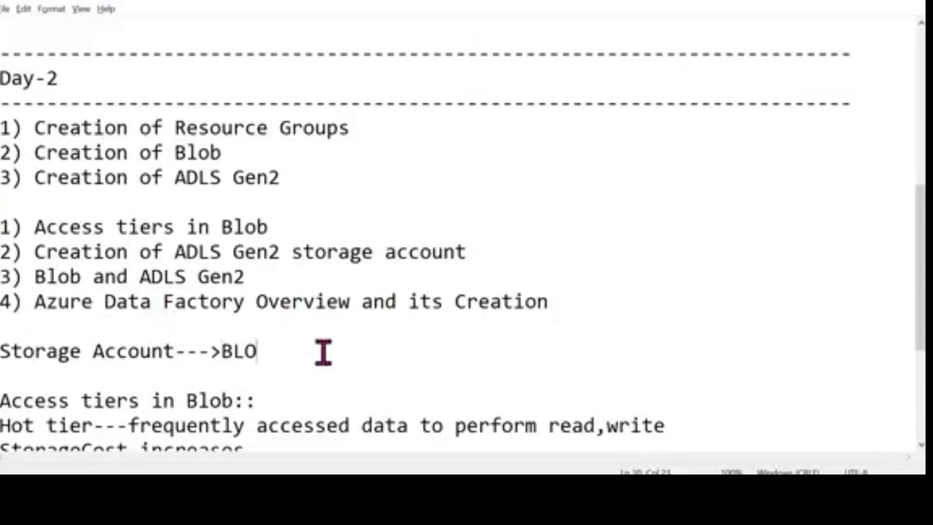
{"action": "type", "text": "B"}
{"action": "left_click_drag", "start_coordinate": [177, 354], "coordinate": [2, 359]}
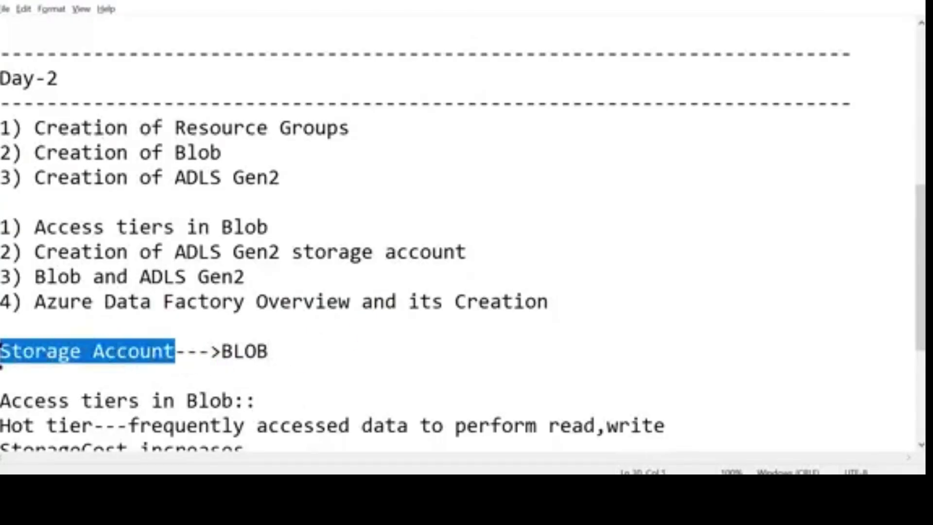
{"action": "left_click", "coordinate": [269, 351]}
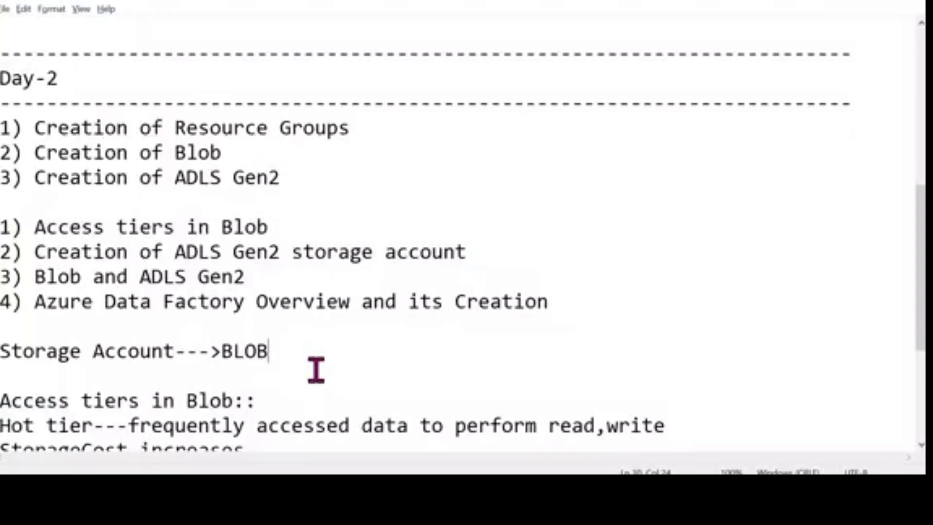
{"action": "left_click_drag", "start_coordinate": [227, 358], "coordinate": [266, 357]}
{"action": "left_click", "coordinate": [298, 361]}
Switch back to the Azure portal in Microsoft Edge, find the Storage accounts service and start creating a storage account
{"action": "left_click", "coordinate": [194, 489]}
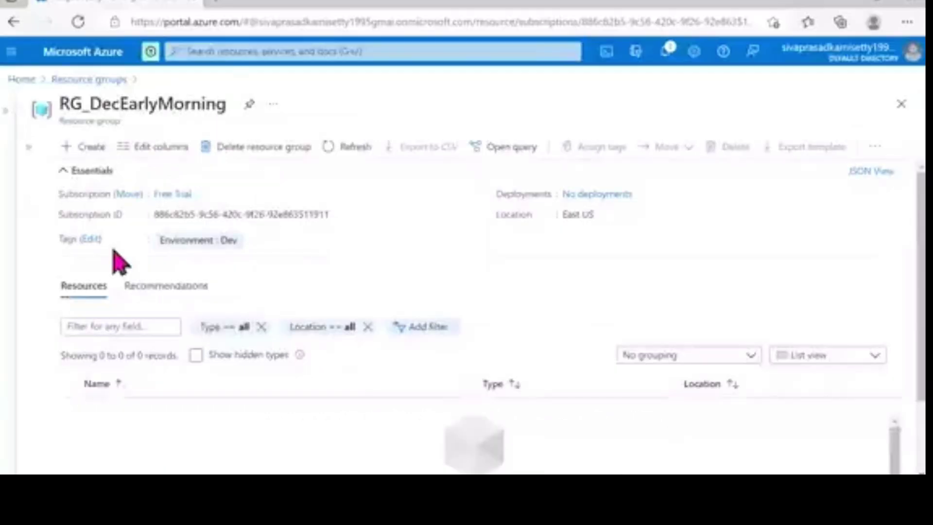
{"action": "left_click", "coordinate": [235, 52]}
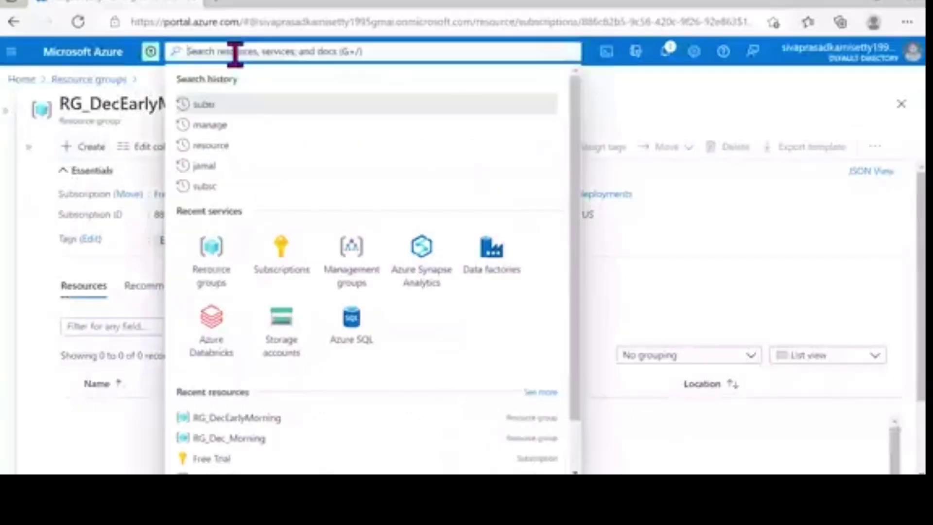
{"action": "type", "text": "storage"}
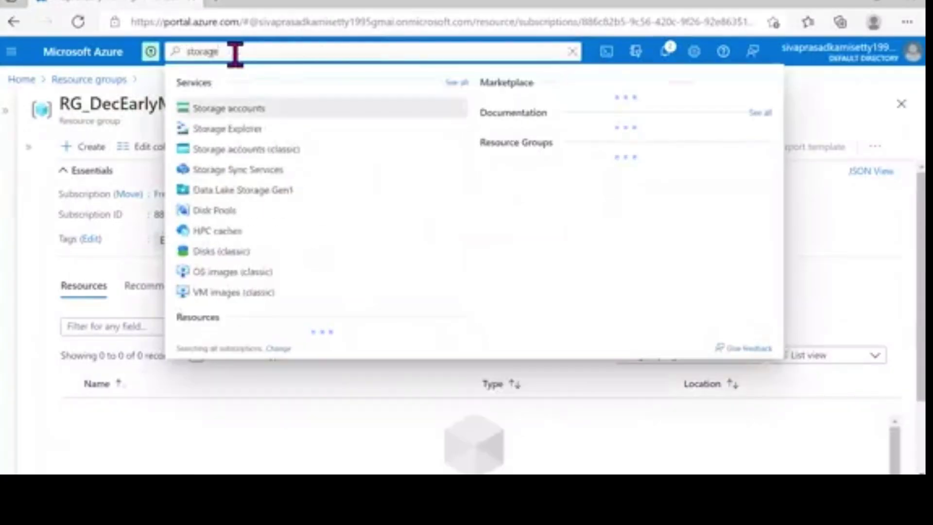
{"action": "left_click", "coordinate": [235, 110]}
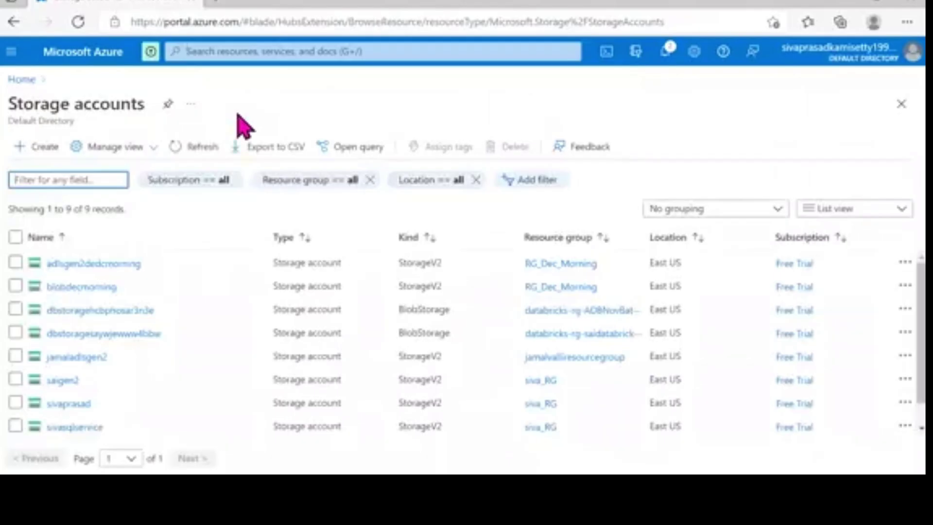
{"action": "left_click", "coordinate": [24, 151]}
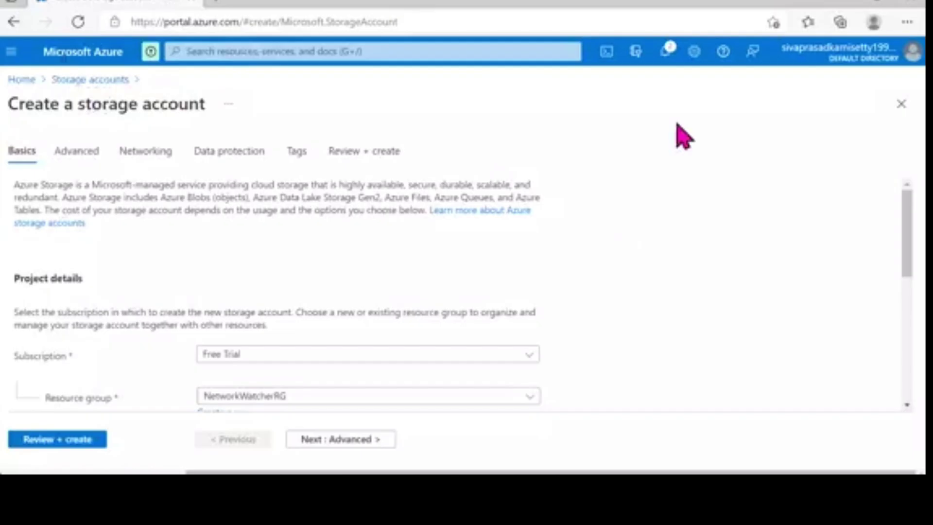
Assign the new storage account to the Free Trial subscription and the RG_DecEarlyMorning resource group
{"action": "scroll", "coordinate": [483, 275], "scroll_direction": "down", "scroll_amount": 3}
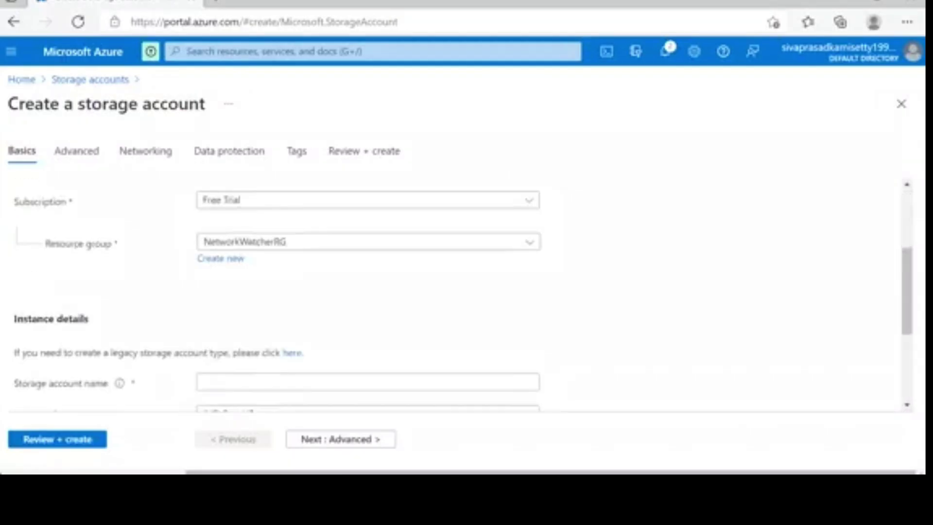
{"action": "left_click", "coordinate": [241, 201]}
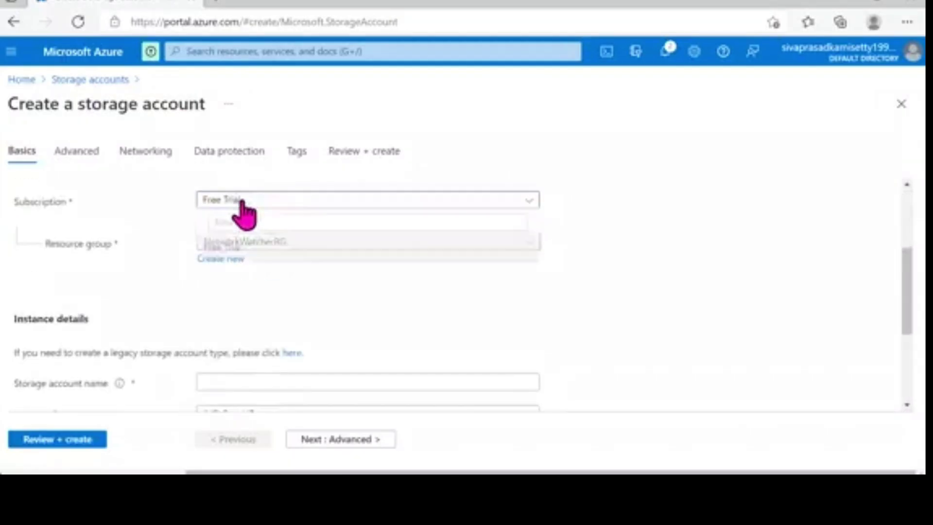
{"action": "left_click", "coordinate": [229, 251]}
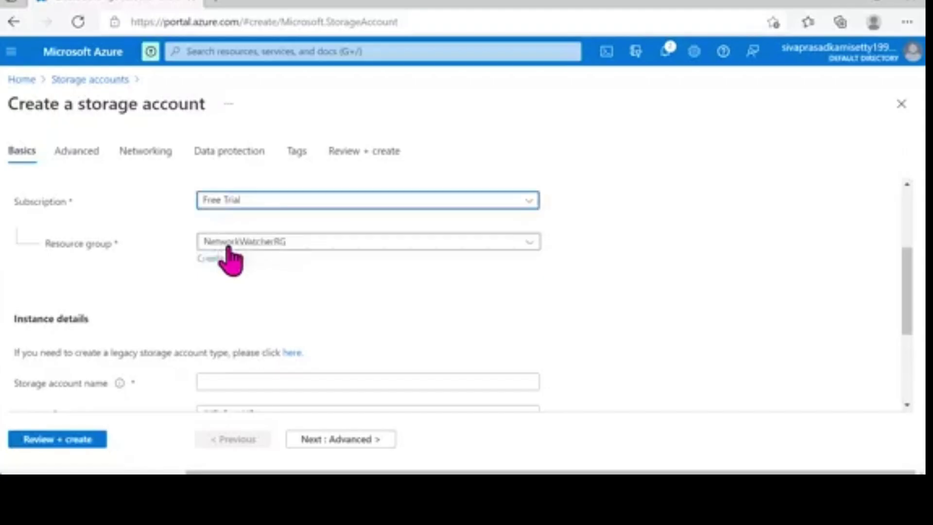
{"action": "left_click", "coordinate": [281, 242]}
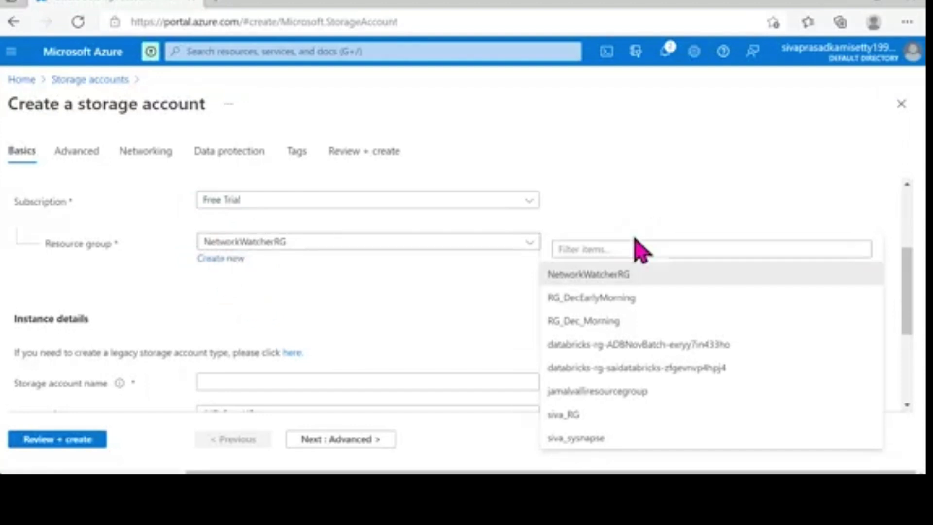
{"action": "left_click", "coordinate": [625, 294]}
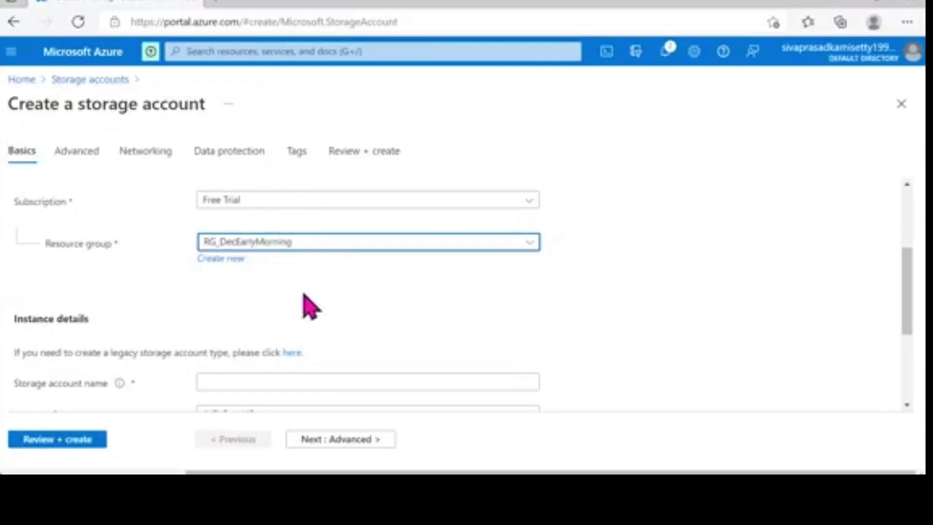
Name the storage account blobdecearlymorning in the instance details
{"action": "scroll", "coordinate": [303, 294], "scroll_direction": "down", "scroll_amount": 3}
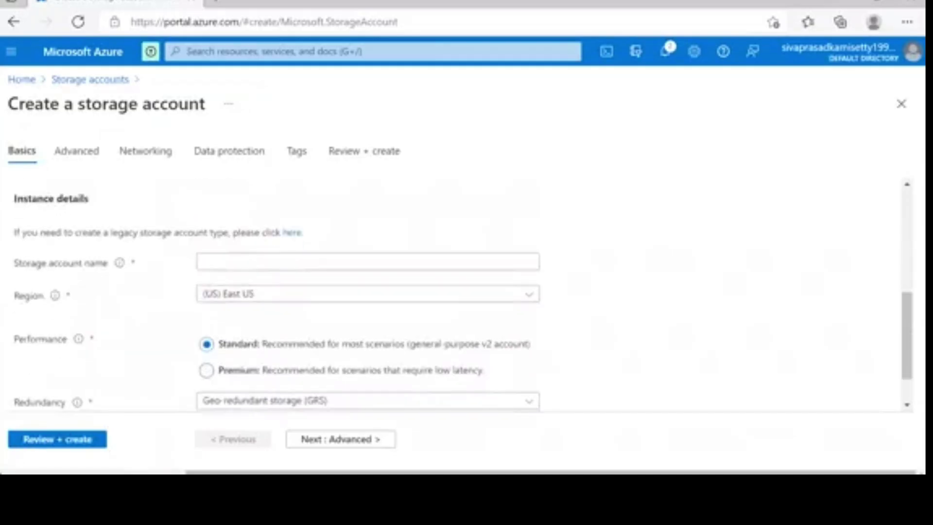
{"action": "scroll", "coordinate": [368, 292], "scroll_direction": "down", "scroll_amount": 1}
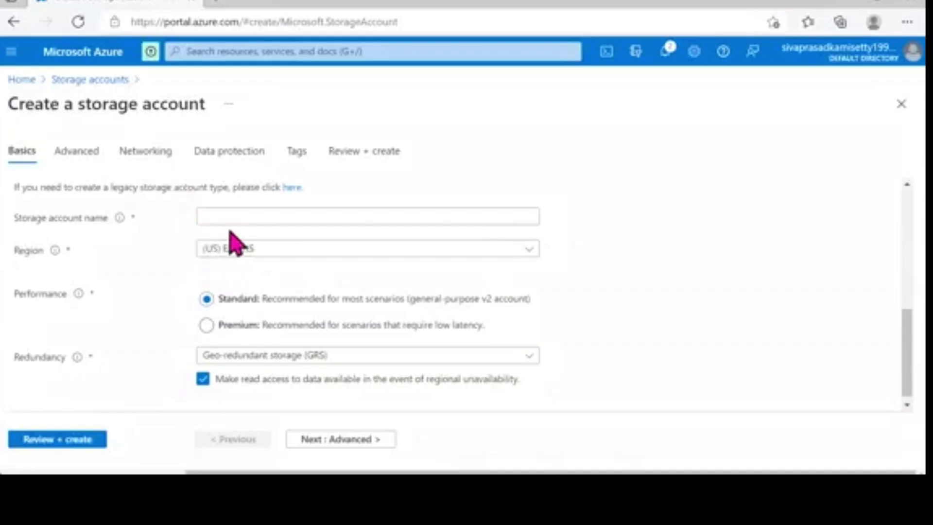
{"action": "left_click", "coordinate": [225, 210]}
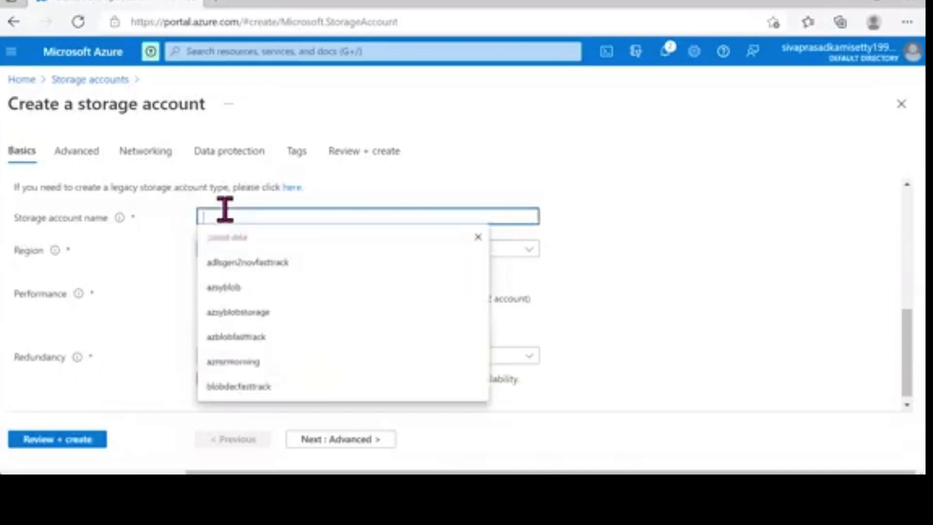
{"action": "type", "text": "blob"}
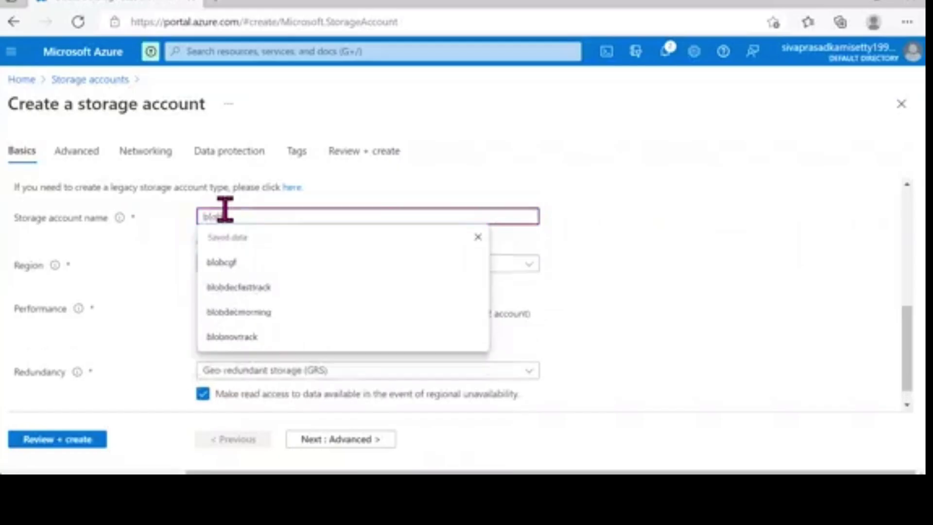
{"action": "type", "text": "nearlymorning"}
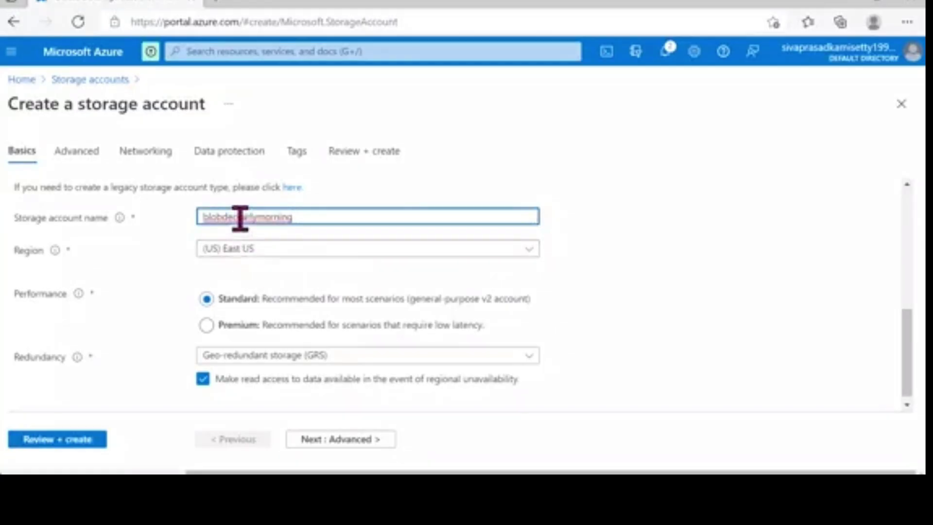
Try a capital B as the first letter of the storage account name, and restore the lowercase b
{"action": "left_click", "coordinate": [204, 216]}
{"action": "key", "text": "Delete"}
{"action": "type", "text": "B"}
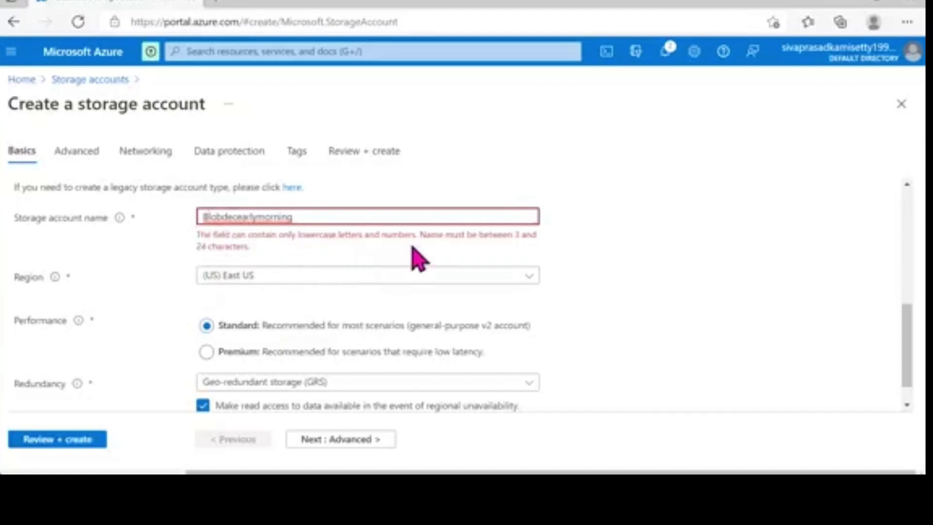
{"action": "key", "text": "BackSpace"}
{"action": "type", "text": "b"}
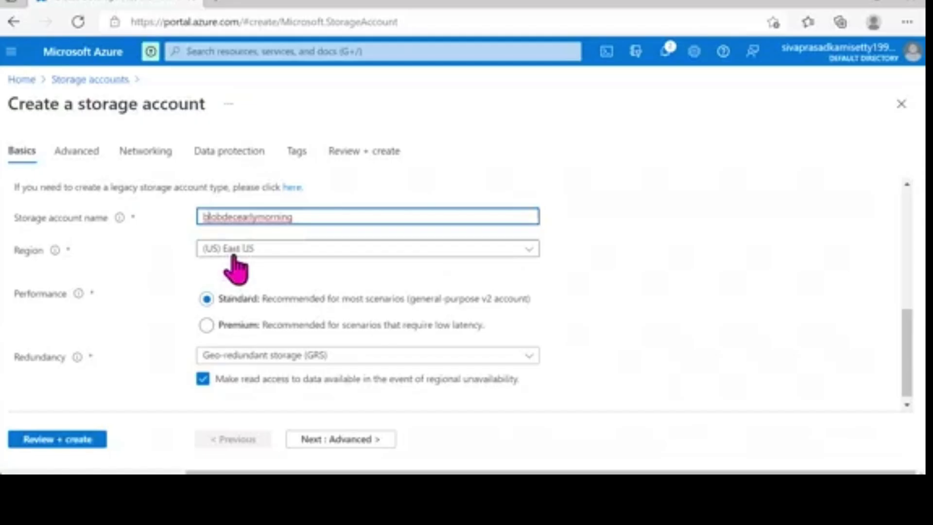
Examine the available regions, the performance information and the redundancy options, keeping (US) East US and Geo-redundant storage (GRS)
{"action": "left_click", "coordinate": [267, 248]}
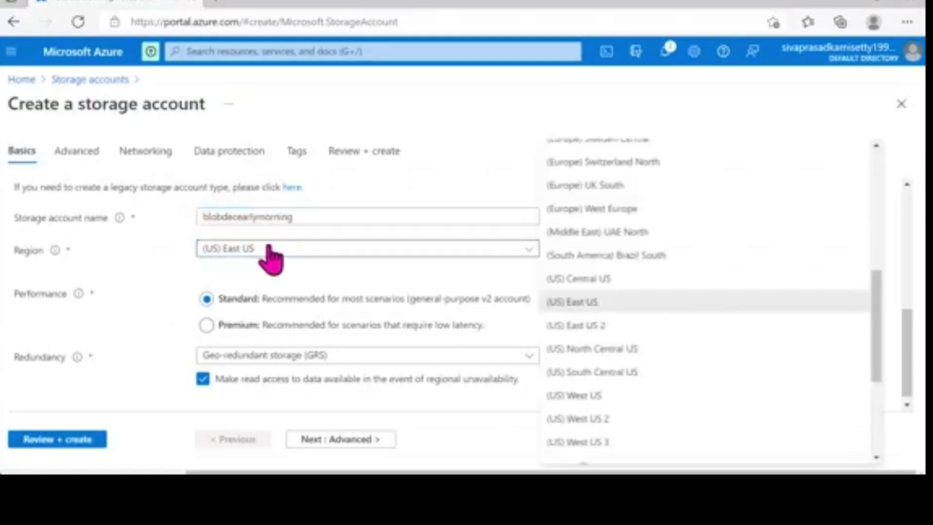
{"action": "left_click", "coordinate": [132, 283]}
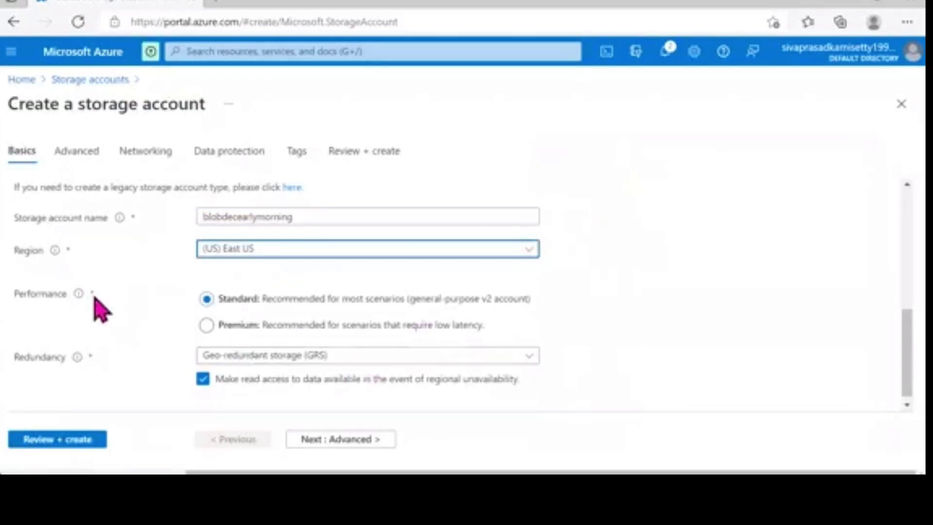
{"action": "mouse_move", "coordinate": [80, 298]}
{"action": "scroll", "coordinate": [290, 332], "scroll_direction": "down", "scroll_amount": 1}
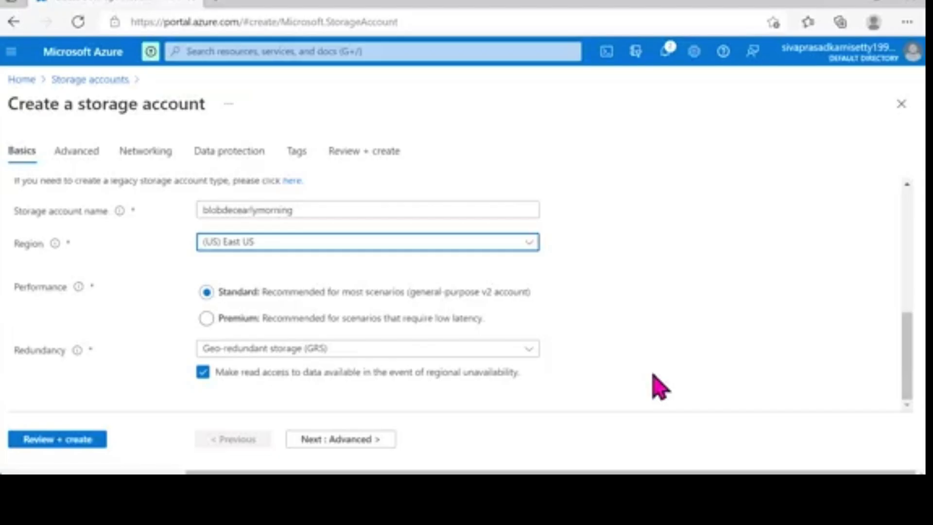
{"action": "left_click", "coordinate": [530, 350]}
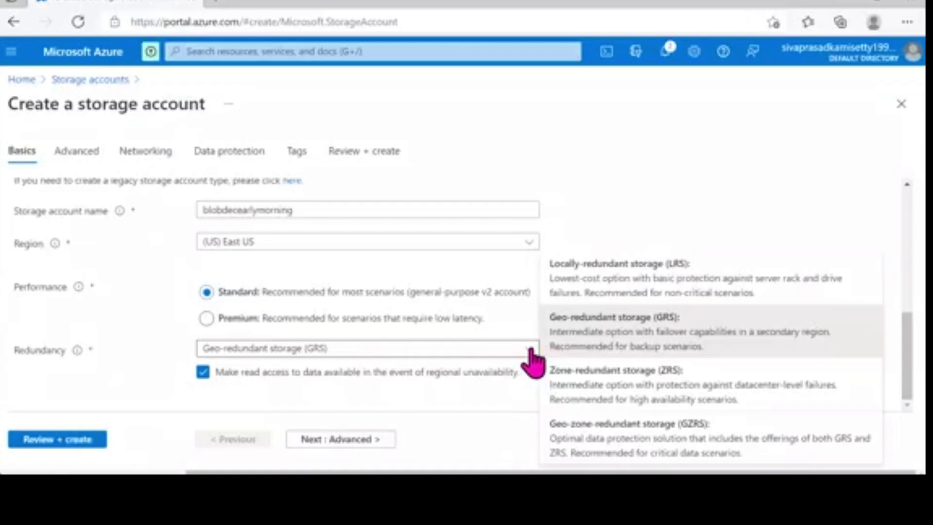
{"action": "left_click", "coordinate": [178, 380]}
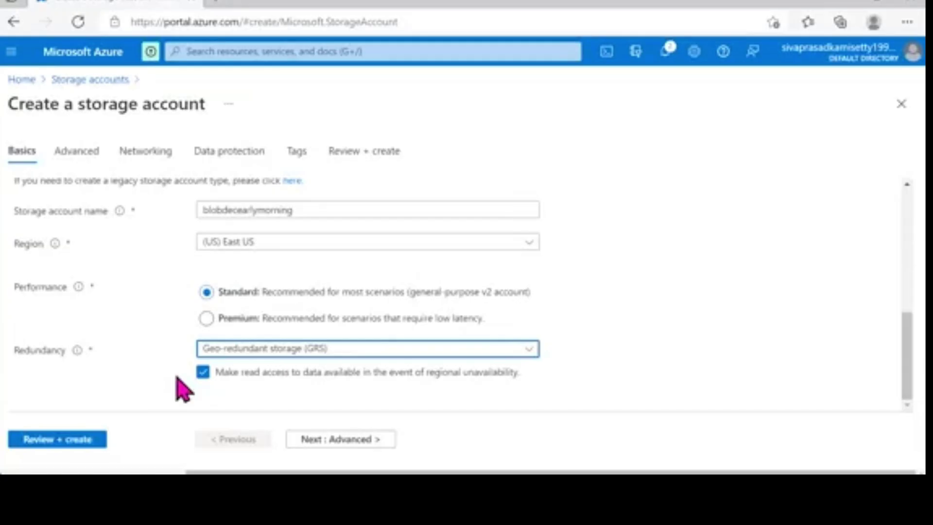
{"action": "left_click", "coordinate": [291, 354]}
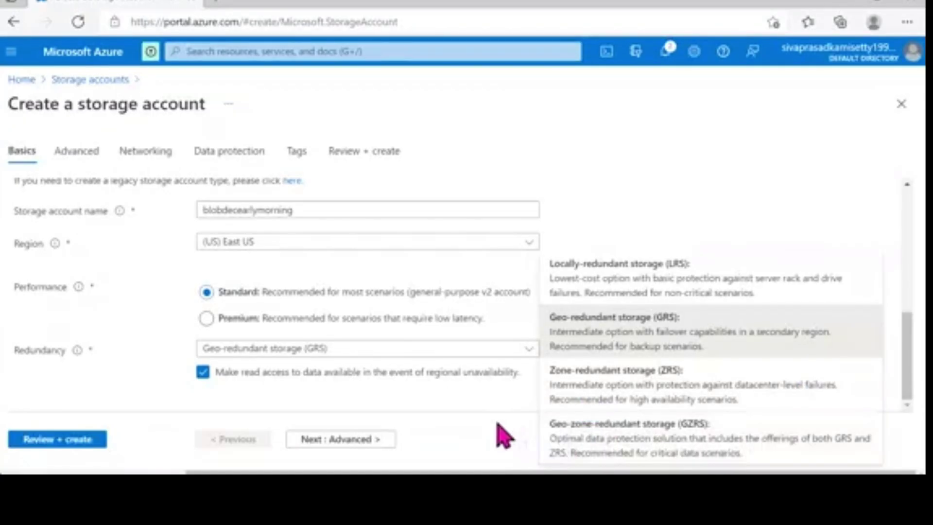
{"action": "left_click", "coordinate": [505, 410]}
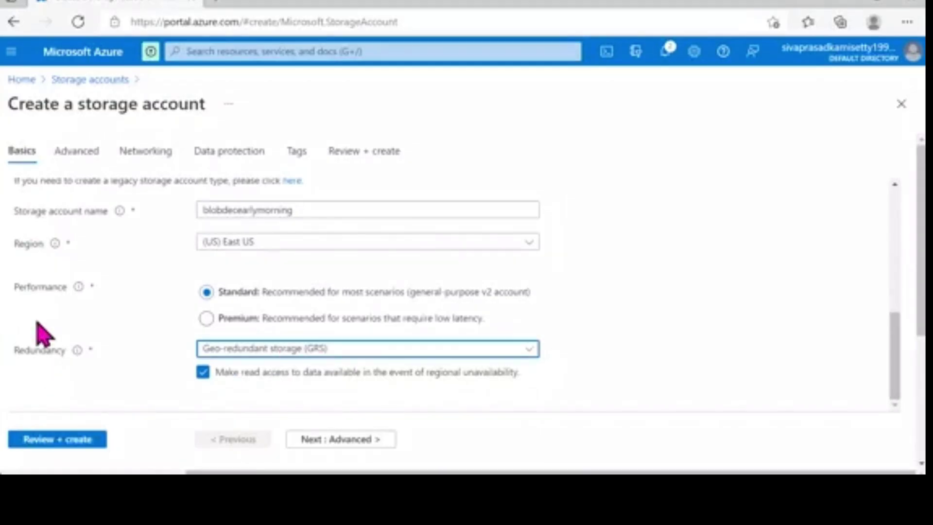
Proceed through the Advanced, Networking, Data protection and Tags settings with their defaults up to the final review
{"action": "left_click", "coordinate": [367, 440]}
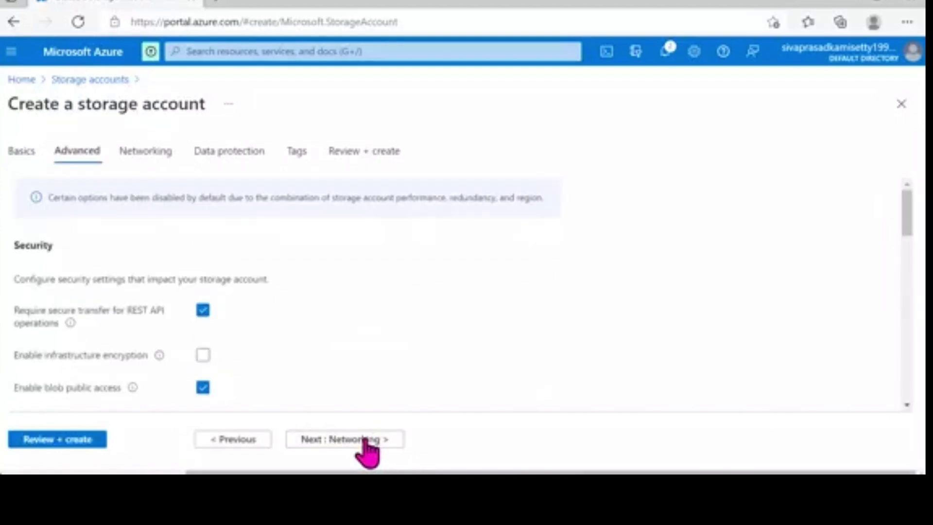
{"action": "left_click", "coordinate": [367, 440]}
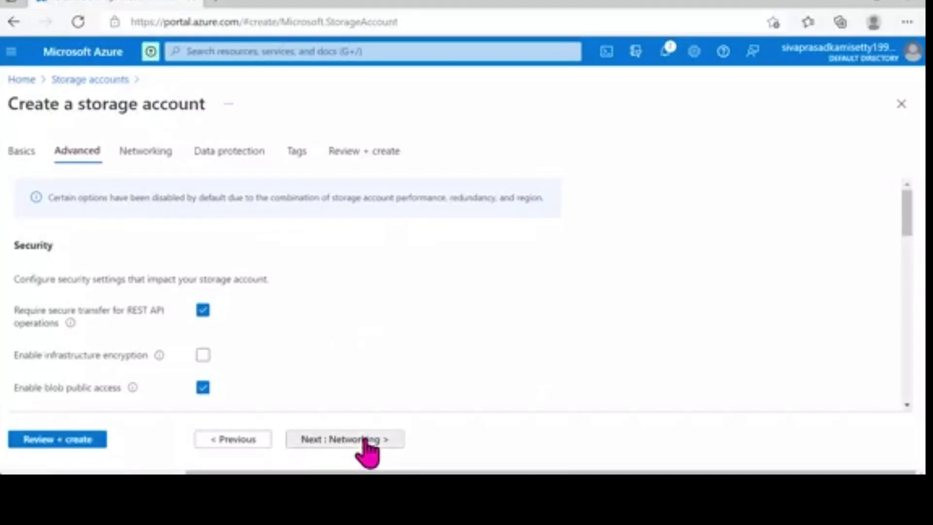
{"action": "left_click", "coordinate": [367, 440]}
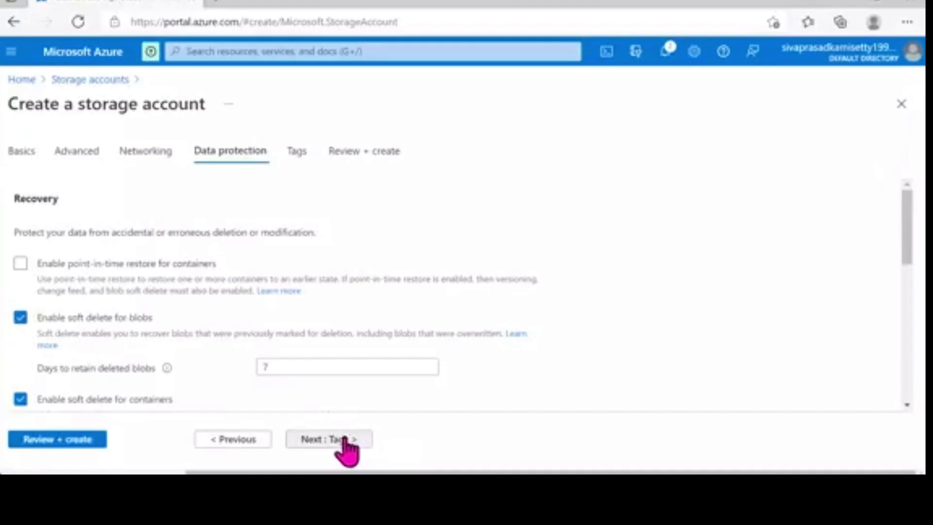
{"action": "left_click", "coordinate": [345, 440]}
{"action": "left_click", "coordinate": [345, 440]}
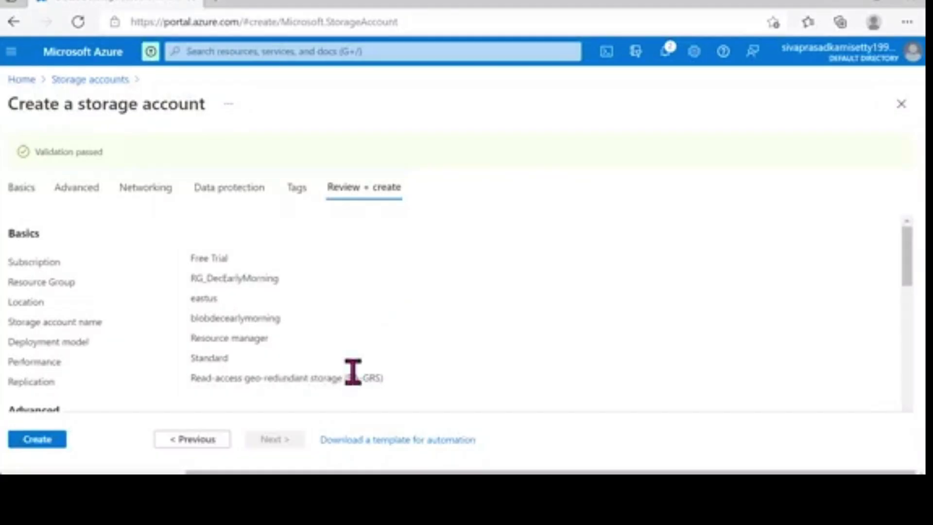
Review the configuration summary of blobdecearlymorning and create the storage account
{"action": "scroll", "coordinate": [355, 383], "scroll_direction": "down", "scroll_amount": 6}
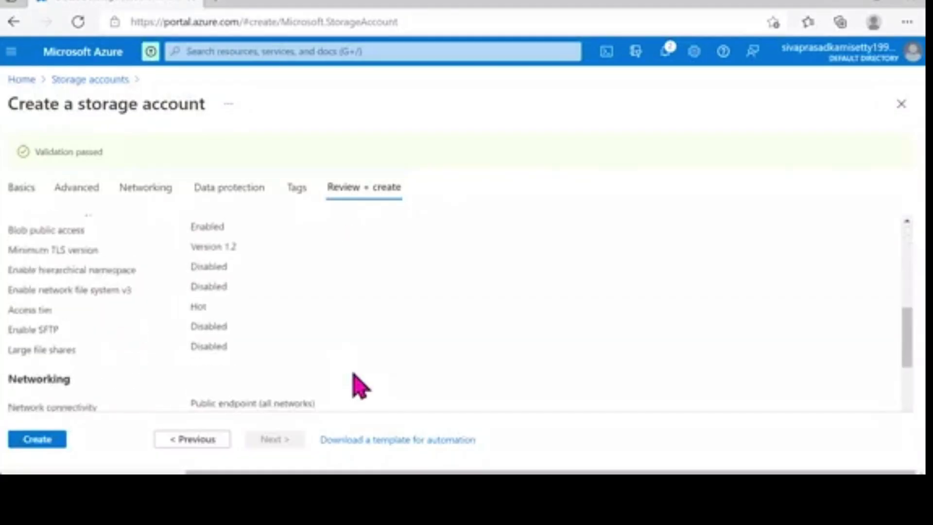
{"action": "scroll", "coordinate": [354, 375], "scroll_direction": "up", "scroll_amount": 6}
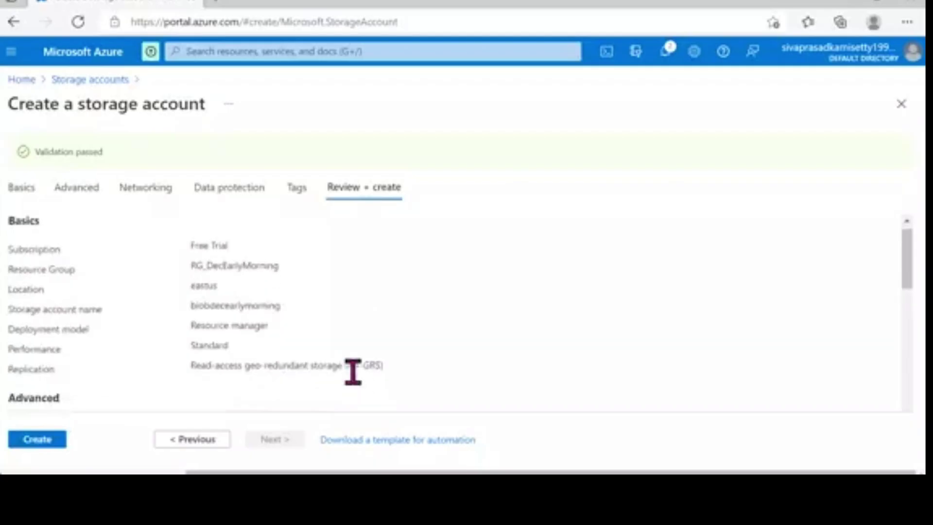
{"action": "scroll", "coordinate": [354, 379], "scroll_direction": "down", "scroll_amount": 1}
{"action": "scroll", "coordinate": [358, 385], "scroll_direction": "up", "scroll_amount": 1}
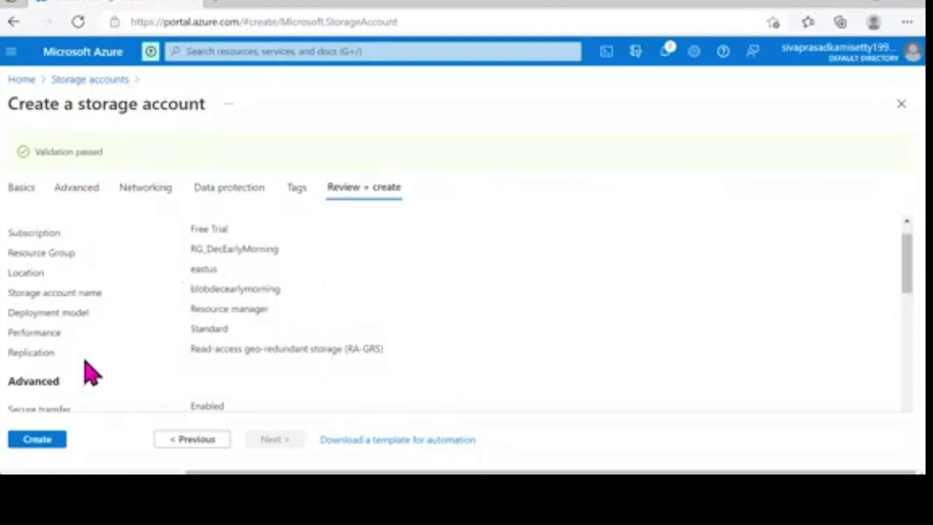
{"action": "left_click", "coordinate": [51, 445]}
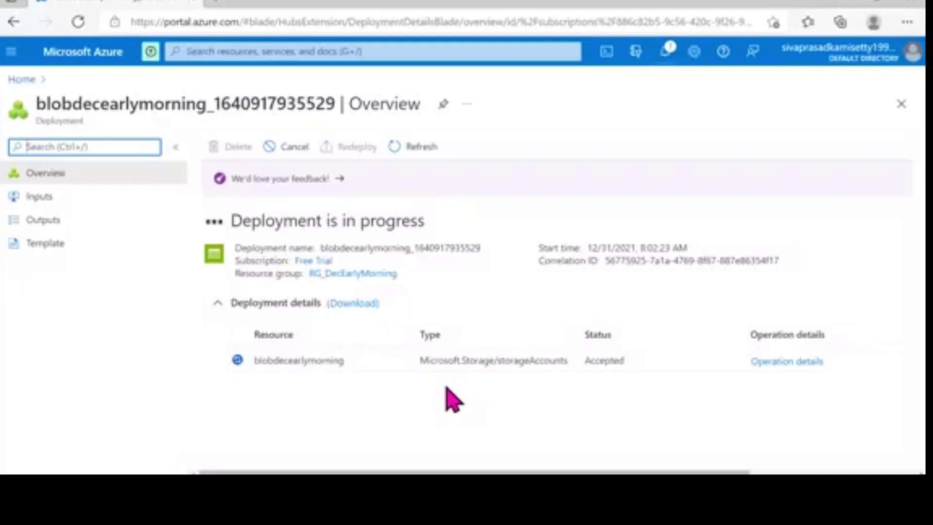
{"action": "left_click", "coordinate": [445, 487]}
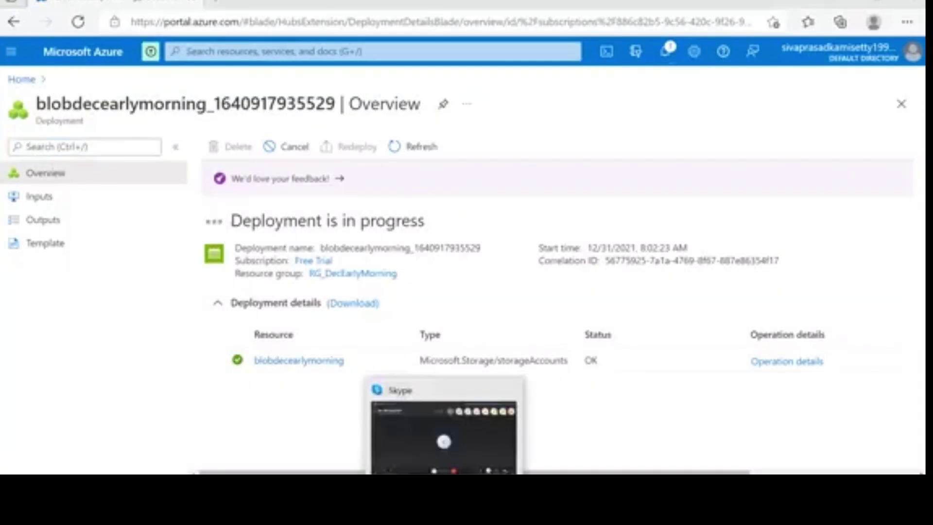
{"action": "key", "text": "alt+Tab"}
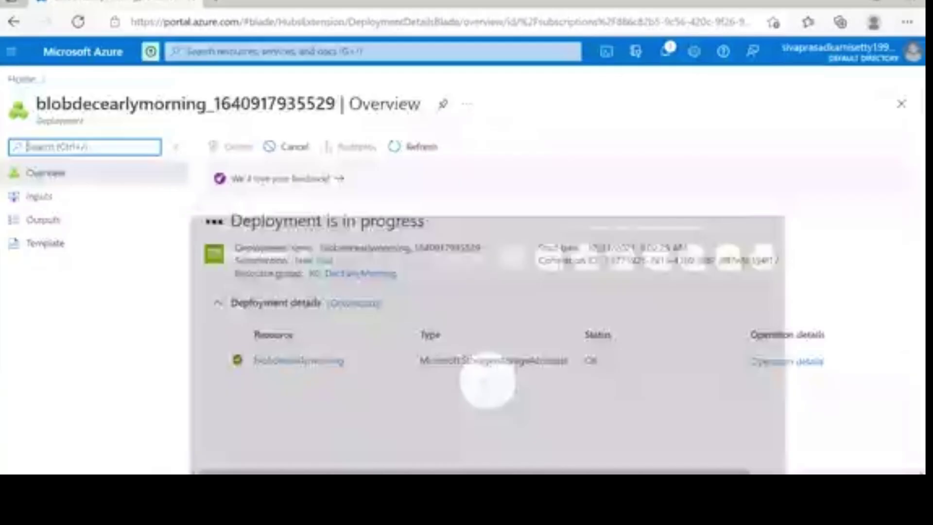
{"action": "left_click", "coordinate": [825, 103]}
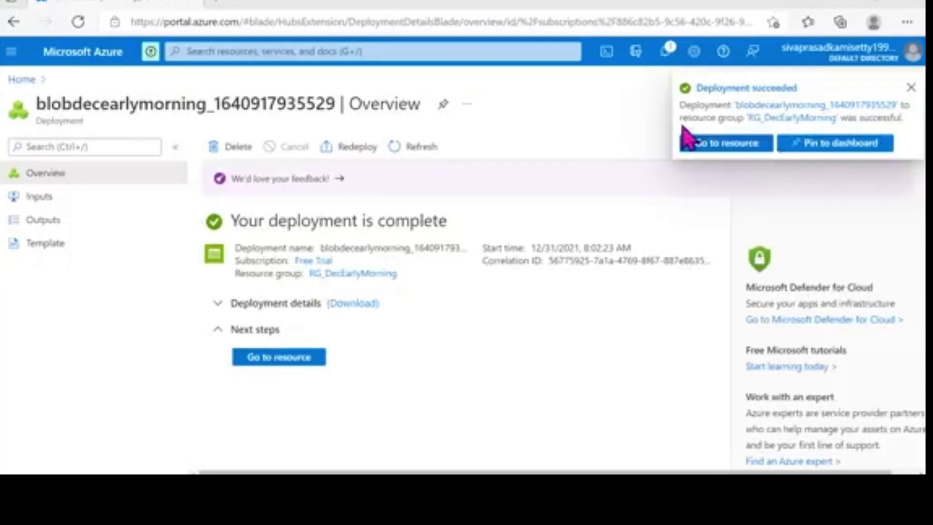
Check the portal notifications for the deployment and go to the deployed blobdecearlymorning resource
{"action": "left_click", "coordinate": [666, 53]}
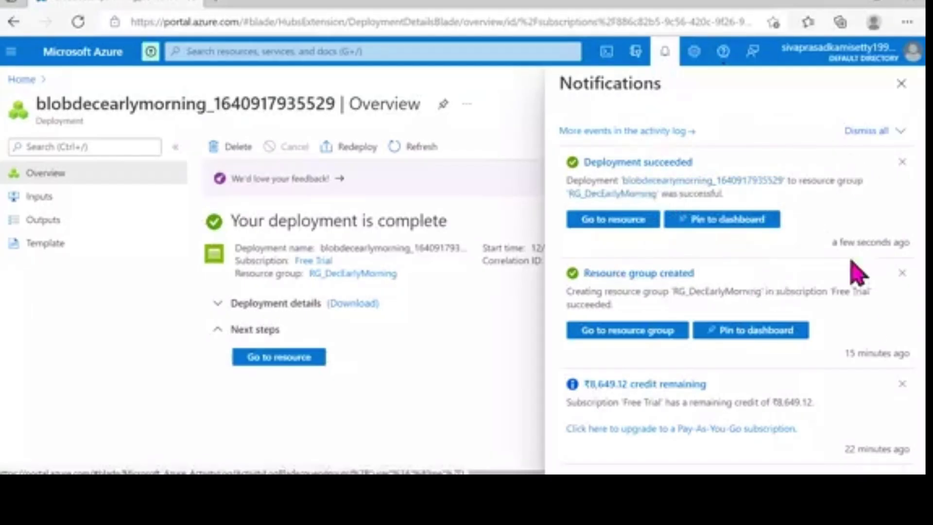
{"action": "left_click", "coordinate": [901, 83]}
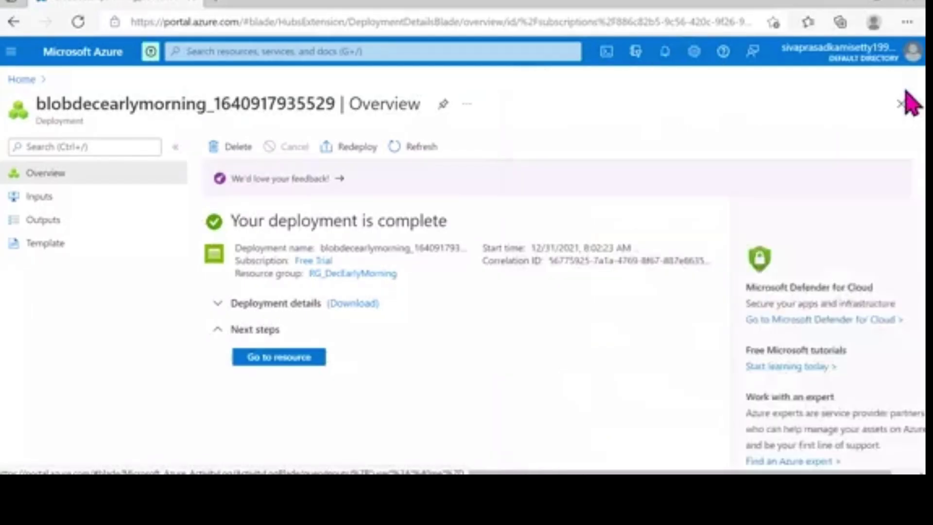
{"action": "left_click", "coordinate": [258, 362]}
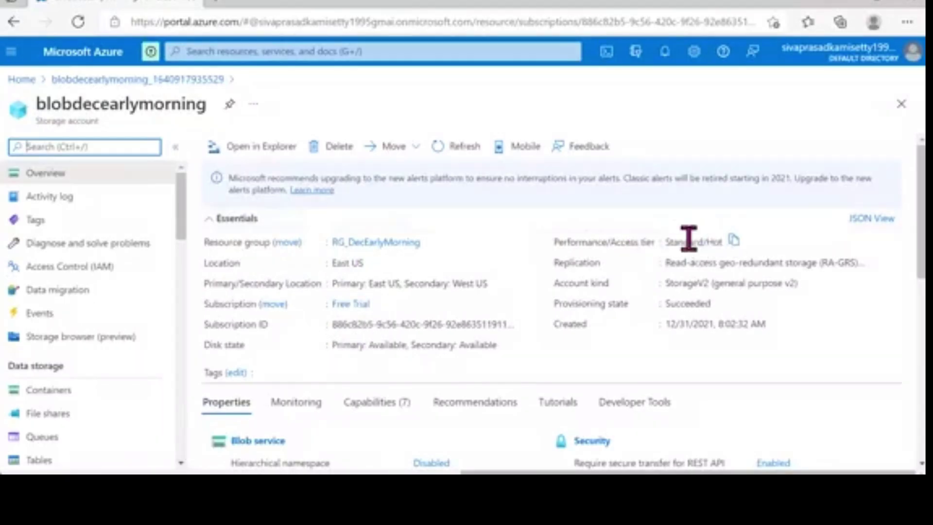
Look over the account's properties and create a container named inputcontainer in its Blob service with private access
{"action": "double_click", "coordinate": [605, 239]}
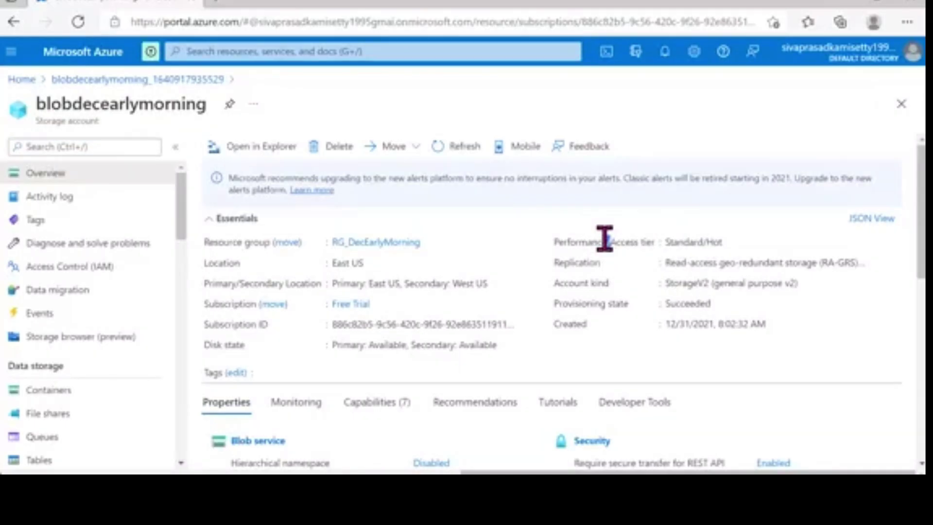
{"action": "left_click_drag", "start_coordinate": [920, 260], "coordinate": [919, 336]}
{"action": "left_click_drag", "start_coordinate": [922, 374], "coordinate": [922, 348]}
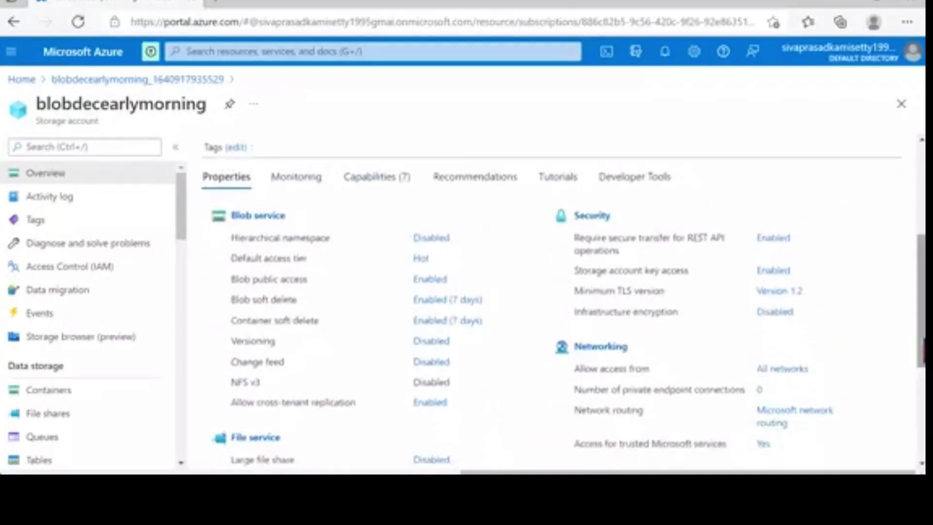
{"action": "left_click", "coordinate": [268, 219]}
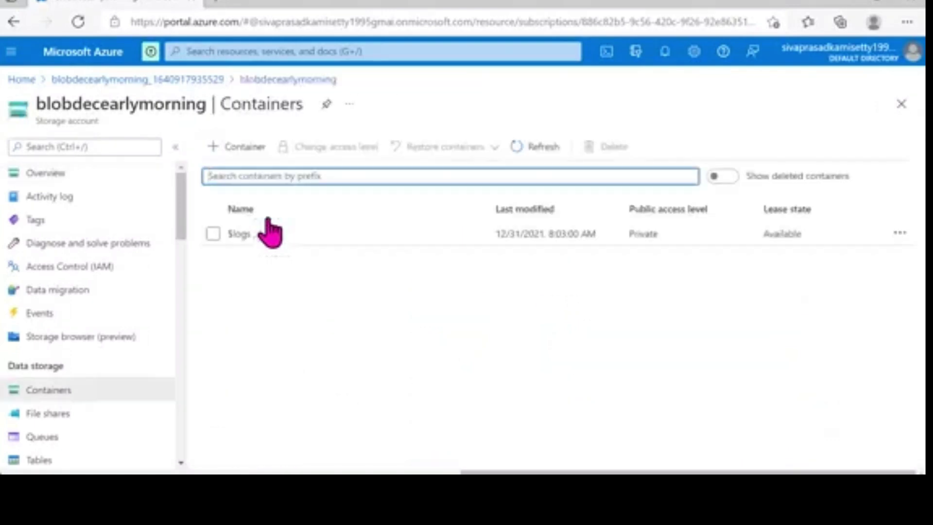
{"action": "left_click", "coordinate": [238, 151]}
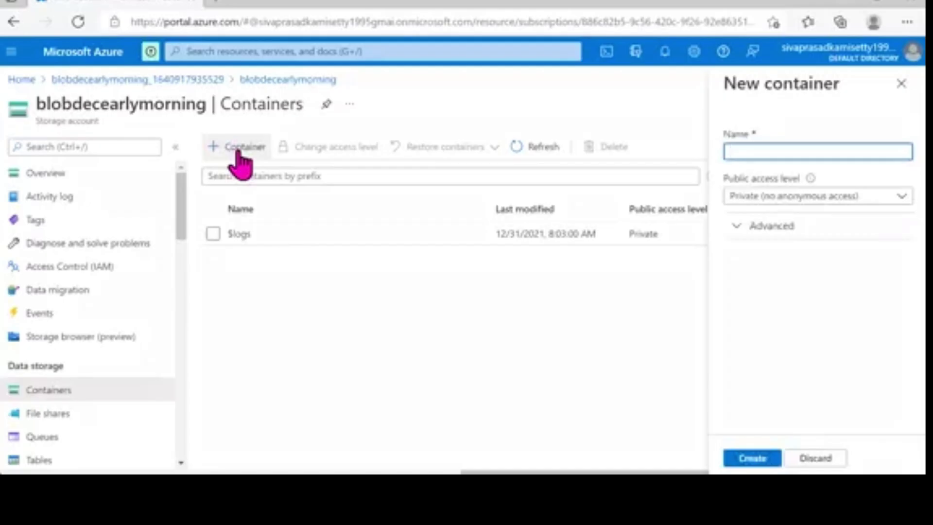
{"action": "left_click", "coordinate": [821, 151]}
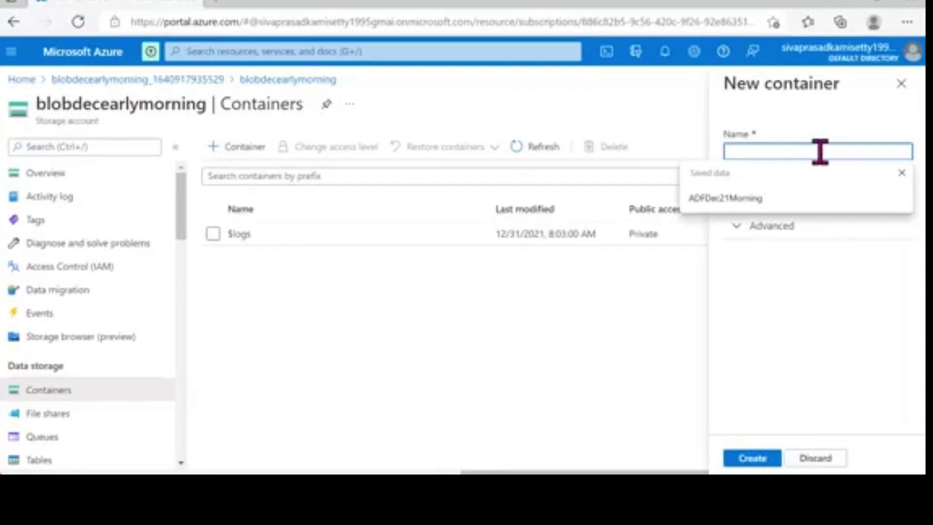
{"action": "type", "text": "inputcontainer"}
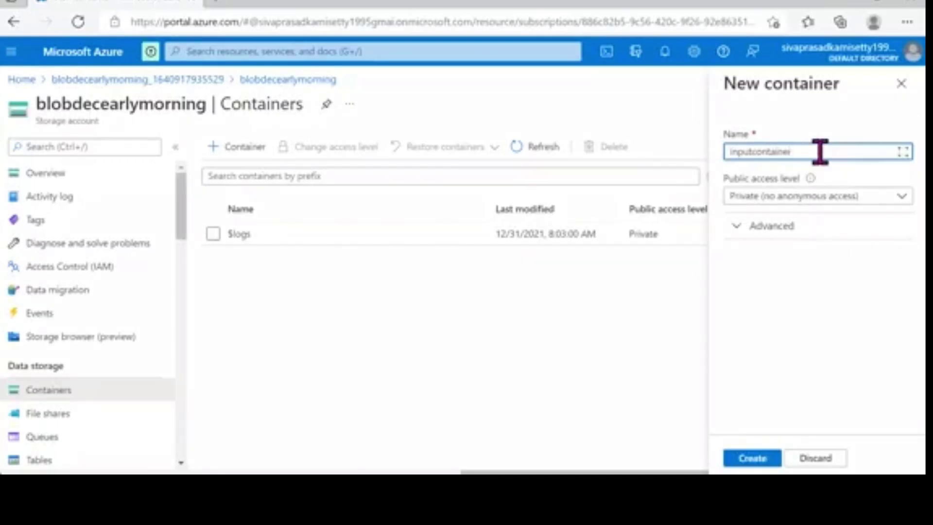
{"action": "left_click", "coordinate": [753, 461]}
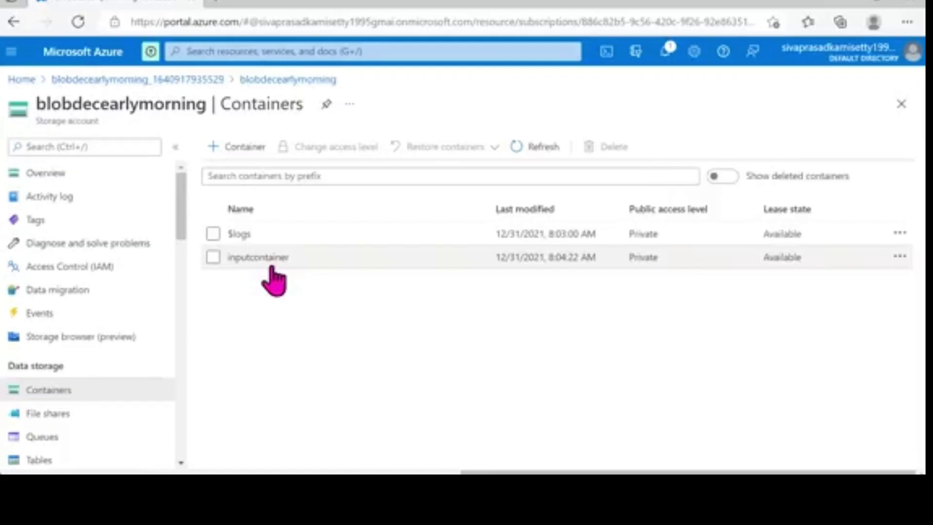
Upload Dept.csv and Emp.csv from the csvfiles folder into inputcontainer, and dismiss the upload notifications and pane
{"action": "left_click", "coordinate": [258, 257]}
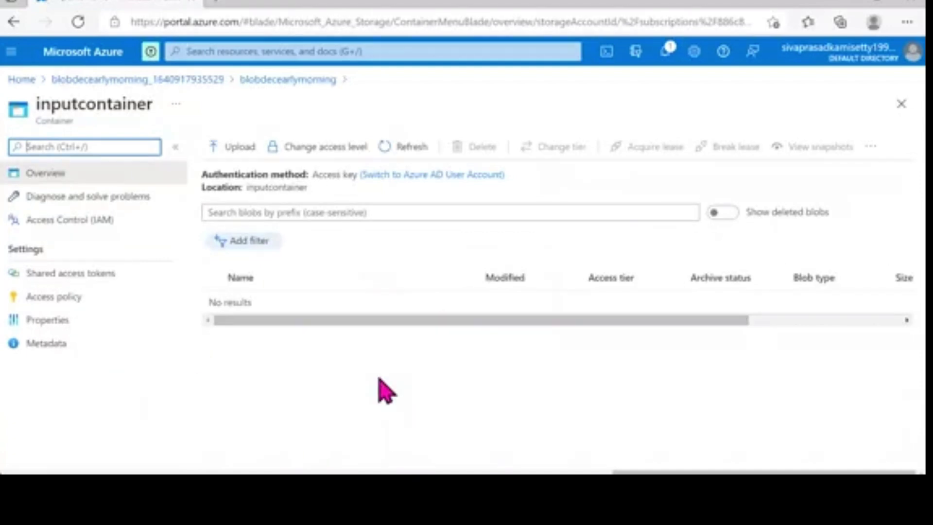
{"action": "left_click", "coordinate": [235, 148]}
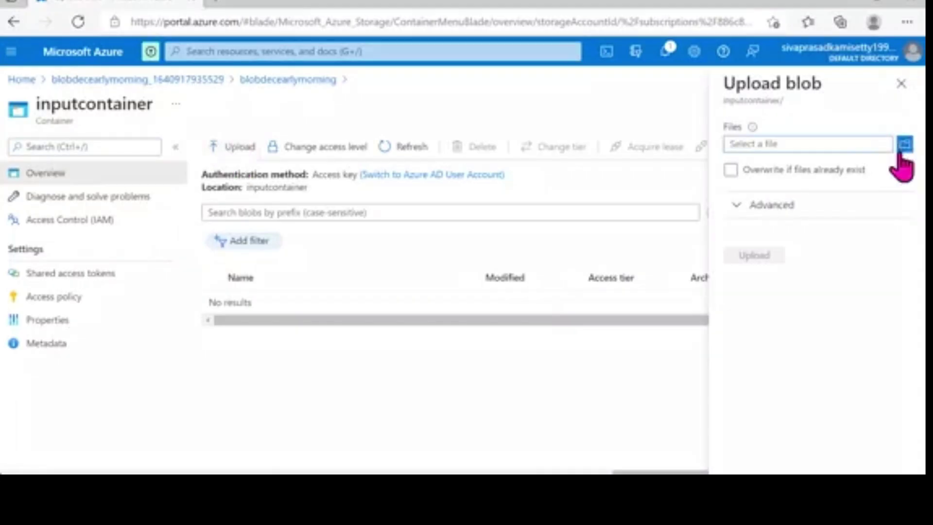
{"action": "left_click", "coordinate": [903, 149]}
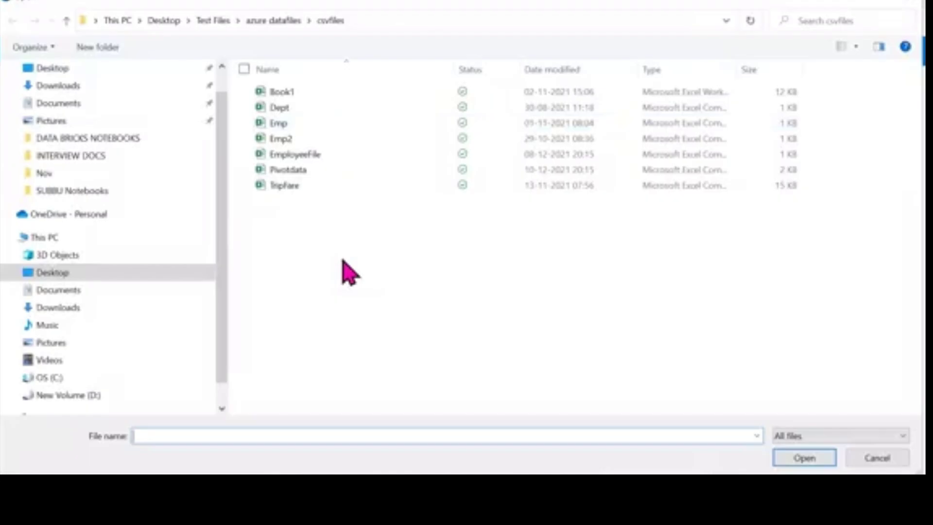
{"action": "left_click", "coordinate": [311, 193]}
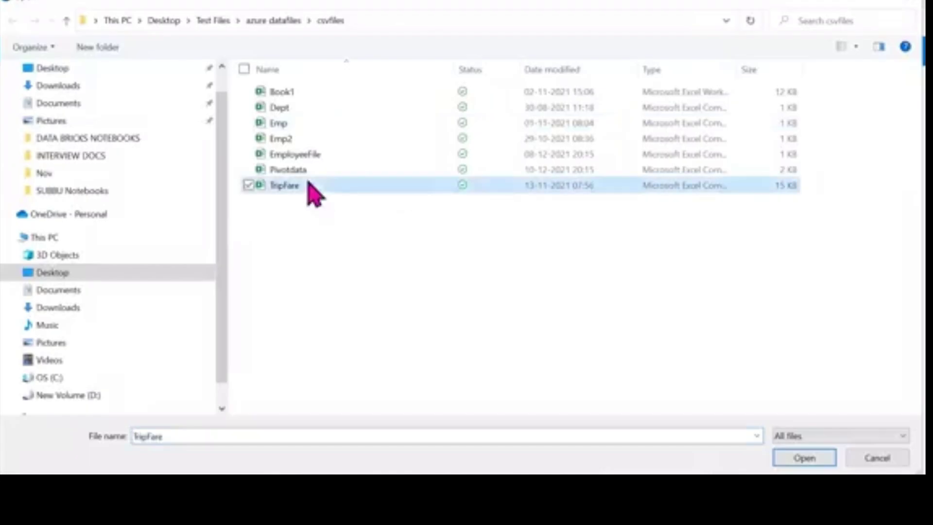
{"action": "left_click", "coordinate": [313, 243]}
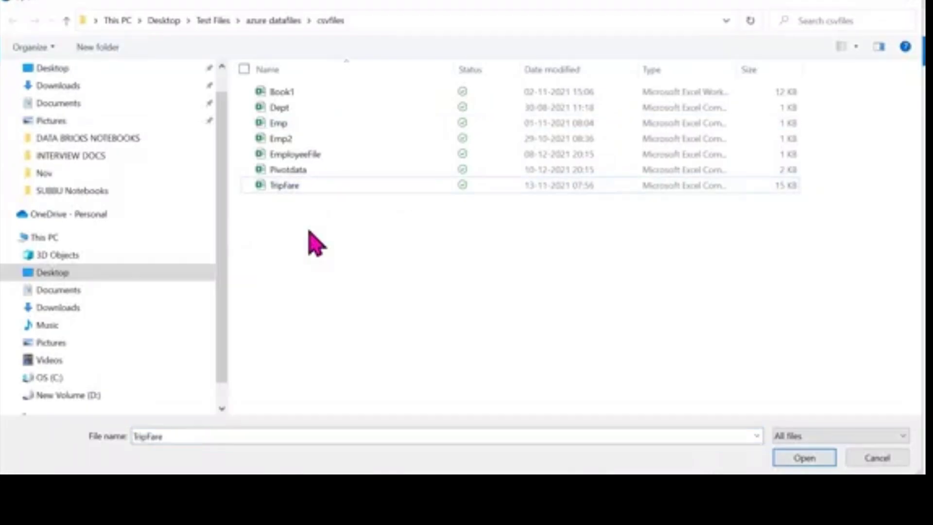
{"action": "left_click", "coordinate": [283, 127]}
{"action": "left_click", "coordinate": [284, 111], "text": "ctrl"}
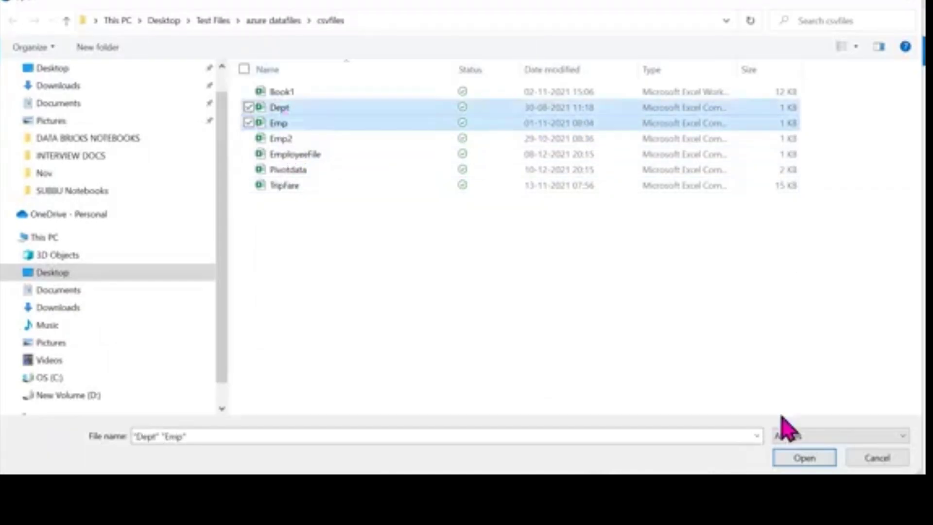
{"action": "left_click", "coordinate": [803, 457]}
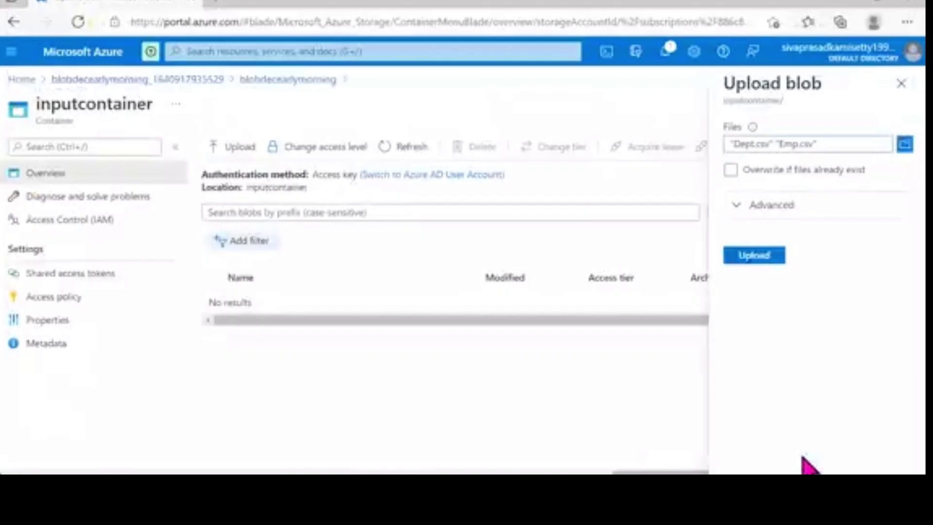
{"action": "left_click", "coordinate": [754, 255]}
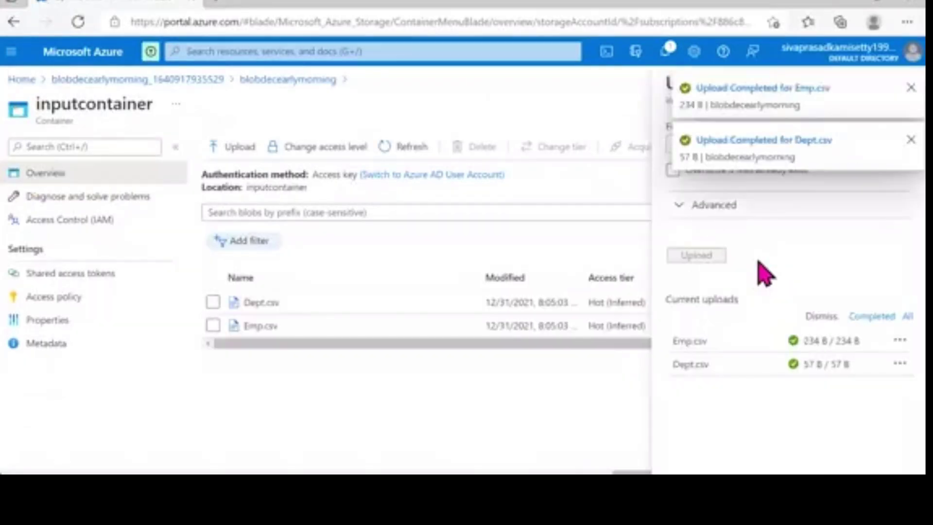
{"action": "left_click", "coordinate": [910, 89]}
{"action": "left_click", "coordinate": [911, 89]}
{"action": "left_click", "coordinate": [902, 84]}
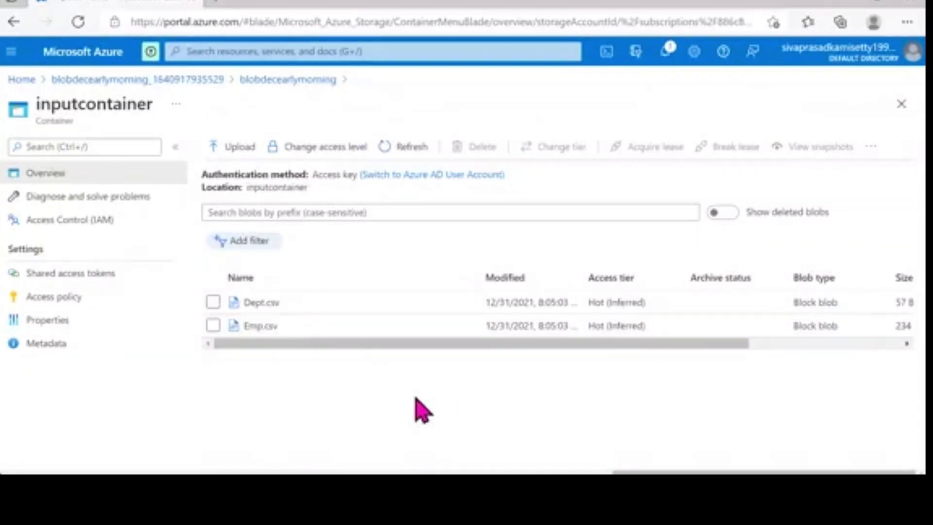
Start another blob upload to inputcontainer and choose EmployeeFile from the csvfiles folder
{"action": "left_click", "coordinate": [238, 150]}
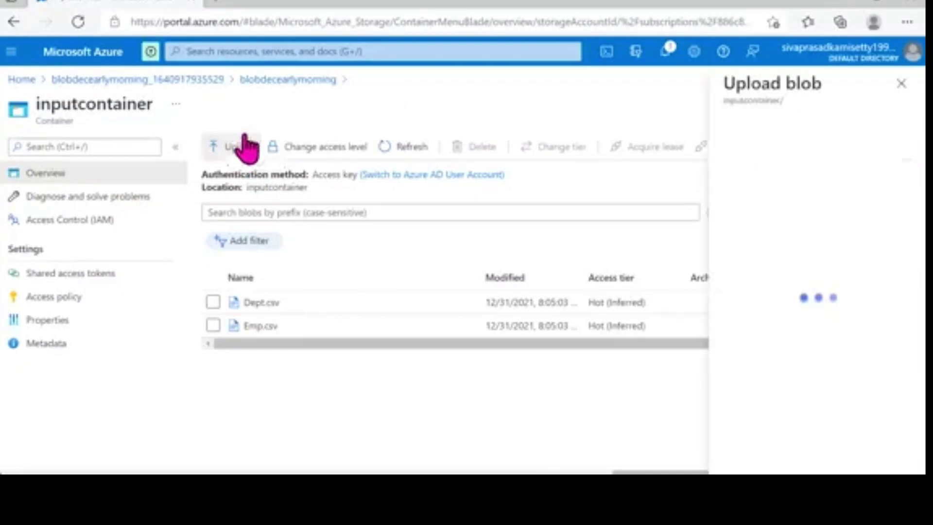
{"action": "left_click", "coordinate": [907, 144]}
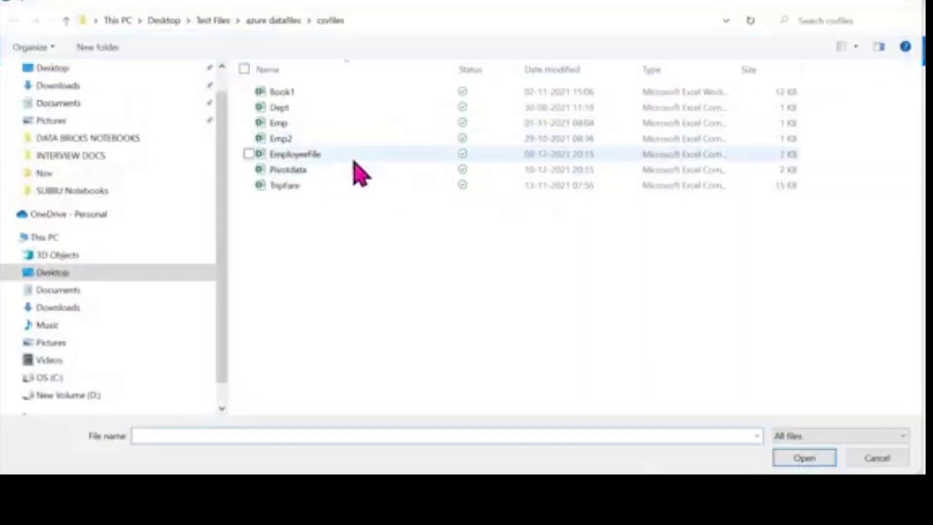
{"action": "left_click", "coordinate": [354, 156]}
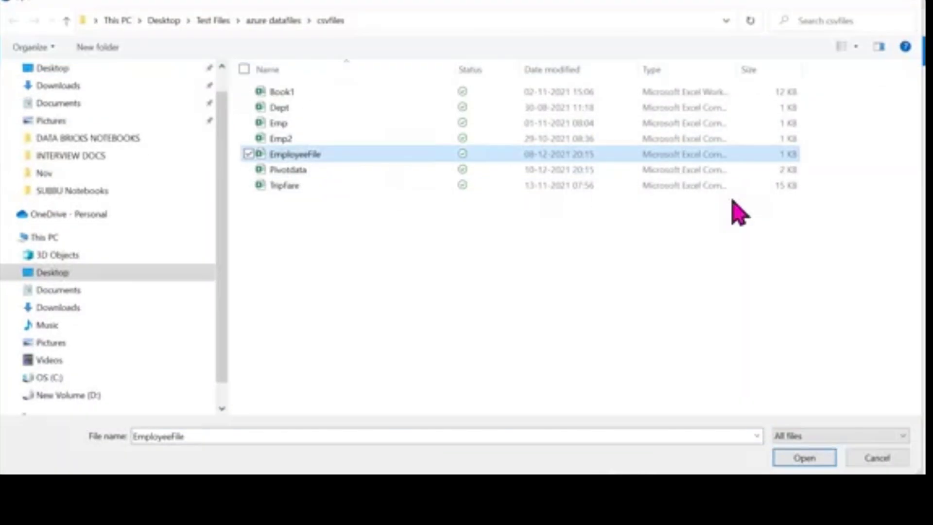
{"action": "left_click", "coordinate": [787, 460]}
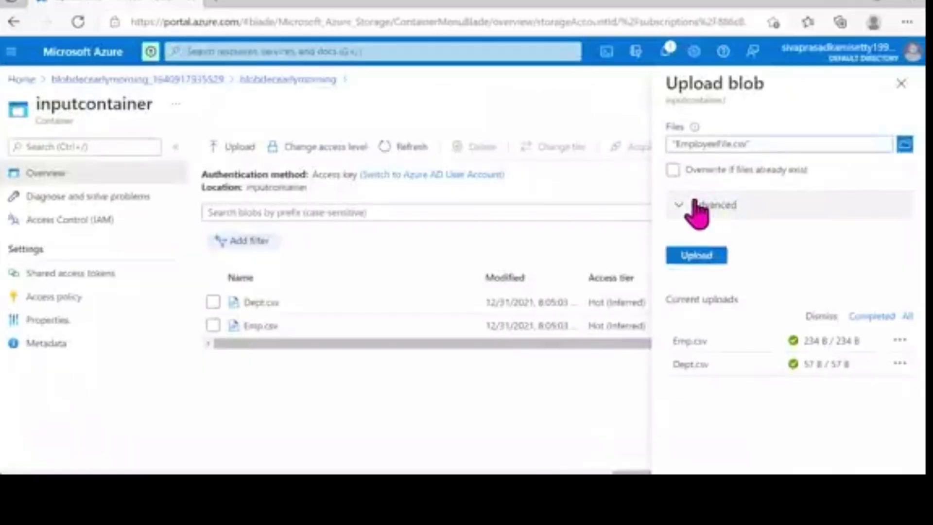
Expand the advanced upload options and review the blob type and block size choices, keeping Block blob and 4 MB
{"action": "left_click", "coordinate": [716, 211]}
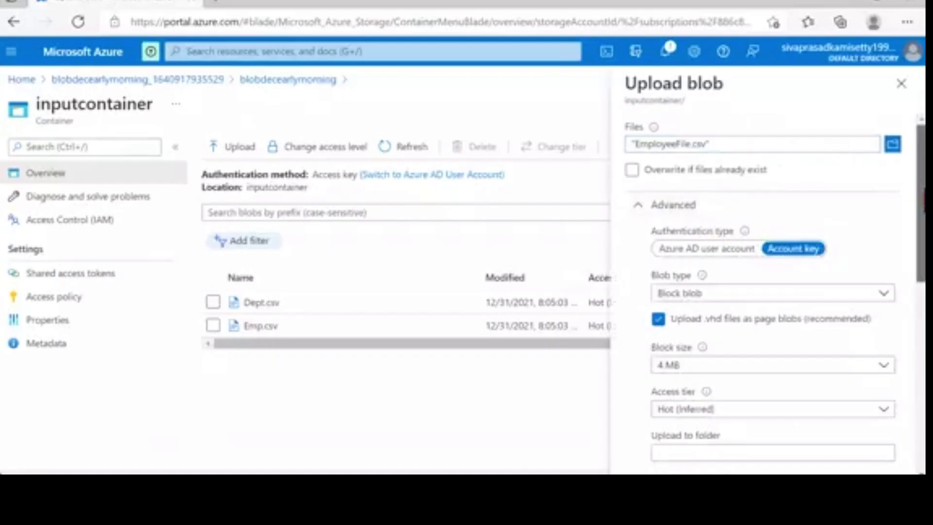
{"action": "left_click_drag", "start_coordinate": [921, 199], "coordinate": [922, 234]}
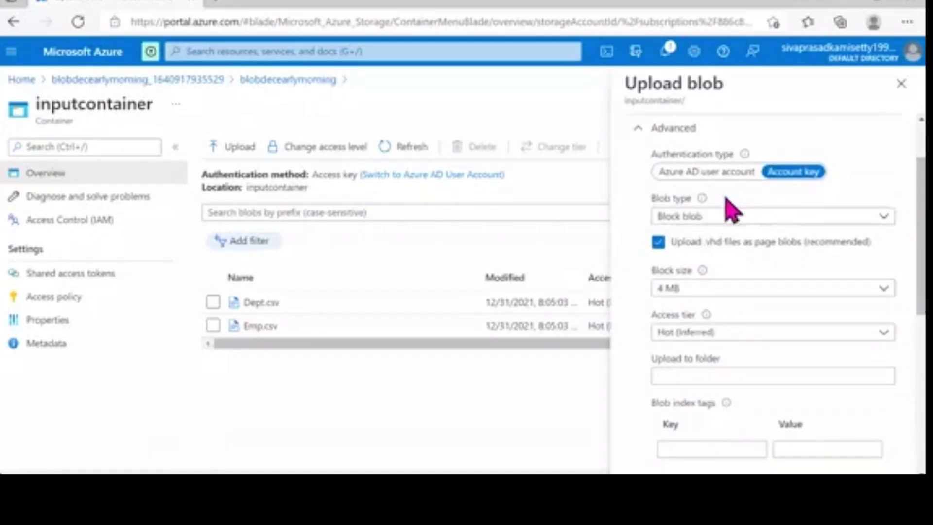
{"action": "mouse_move", "coordinate": [704, 200]}
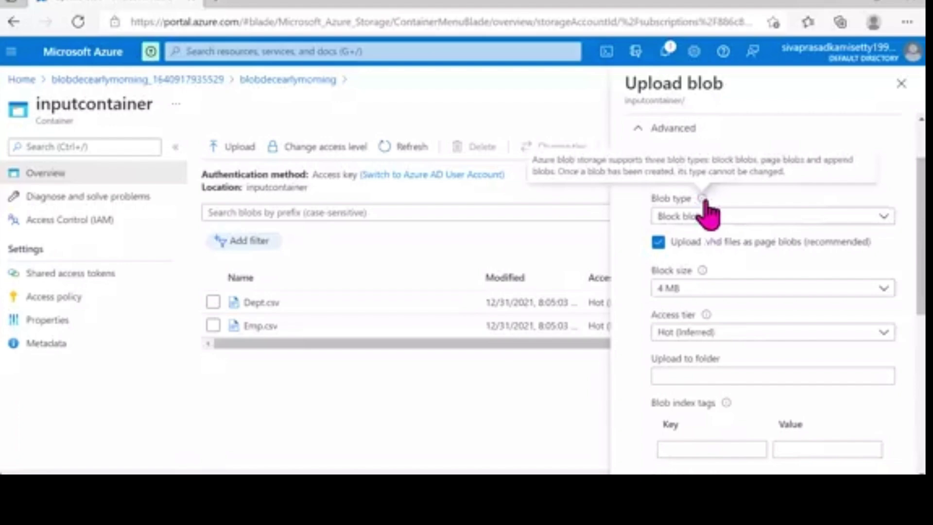
{"action": "left_click", "coordinate": [731, 214]}
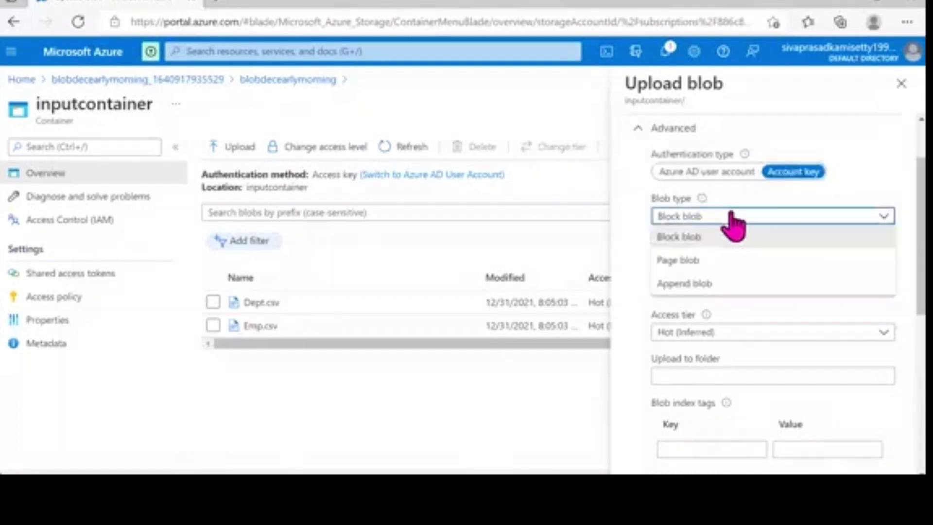
{"action": "left_click", "coordinate": [323, 249]}
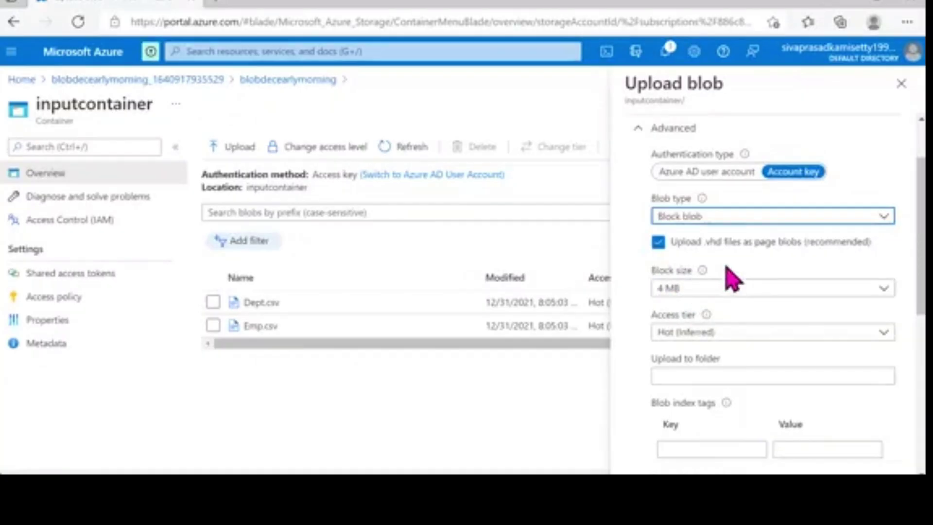
{"action": "left_click", "coordinate": [710, 289]}
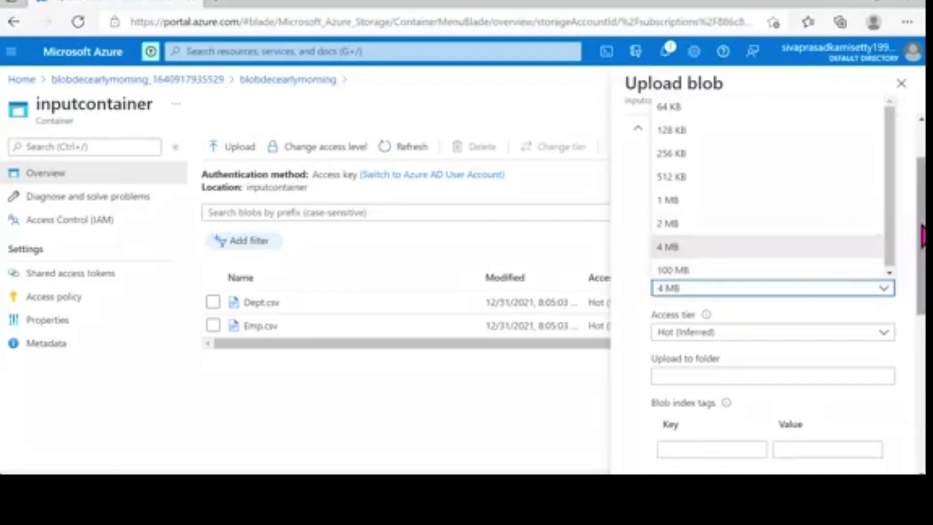
{"action": "left_click", "coordinate": [841, 249]}
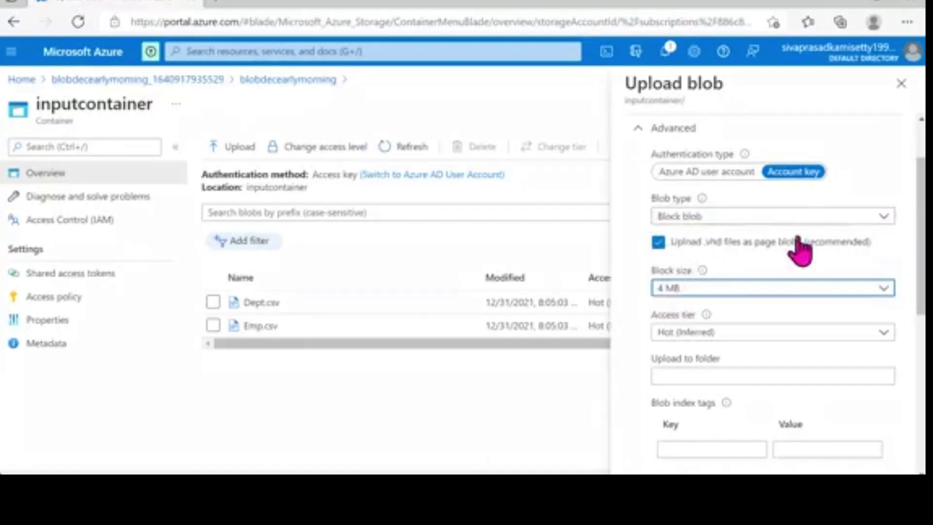
Upload EmployeeFile.csv into a folder named BlockBlob, and dismiss the upload notification and pane
{"action": "scroll", "coordinate": [924, 234], "scroll_direction": "down", "scroll_amount": 2}
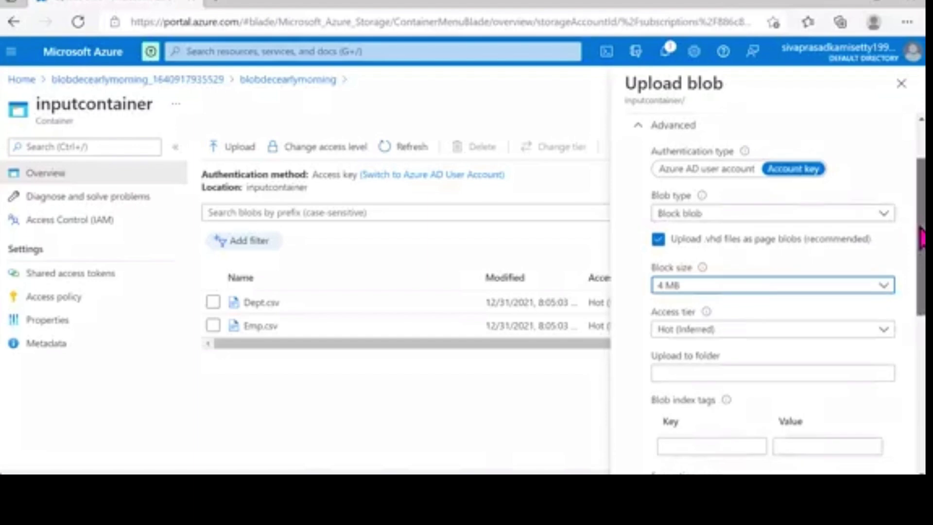
{"action": "left_click", "coordinate": [776, 312]}
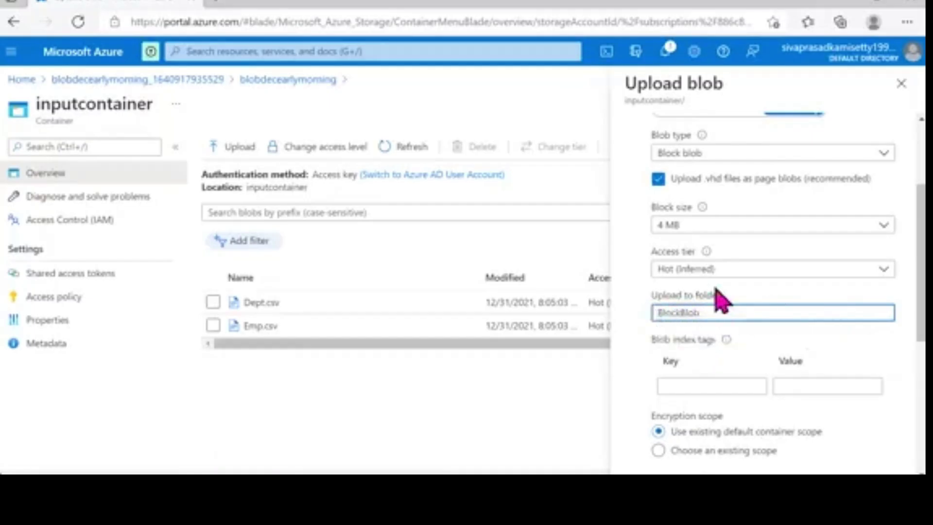
{"action": "left_click_drag", "start_coordinate": [921, 252], "coordinate": [917, 192]}
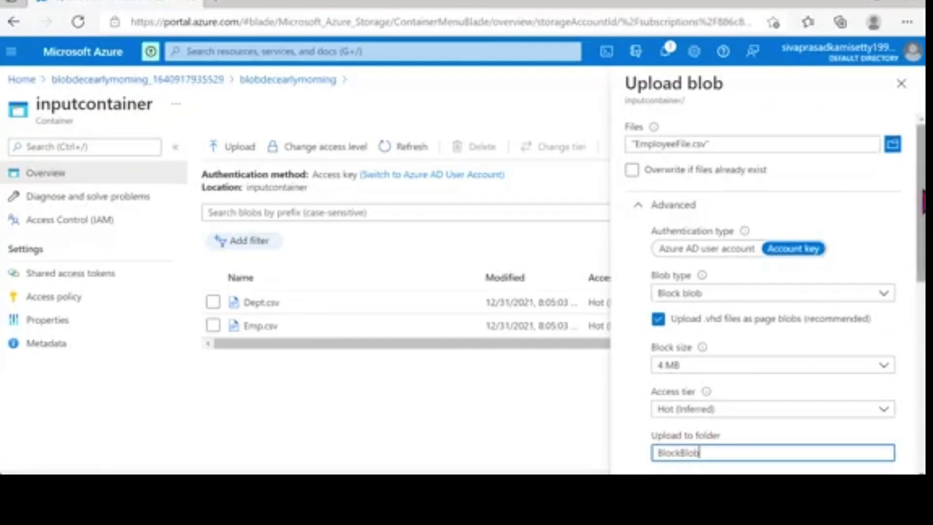
{"action": "left_click_drag", "start_coordinate": [922, 202], "coordinate": [922, 360]}
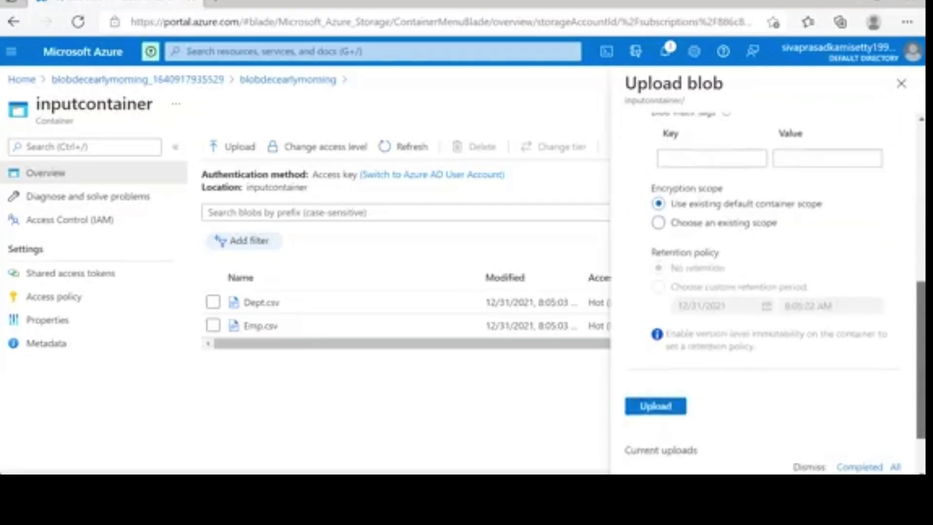
{"action": "left_click", "coordinate": [673, 408]}
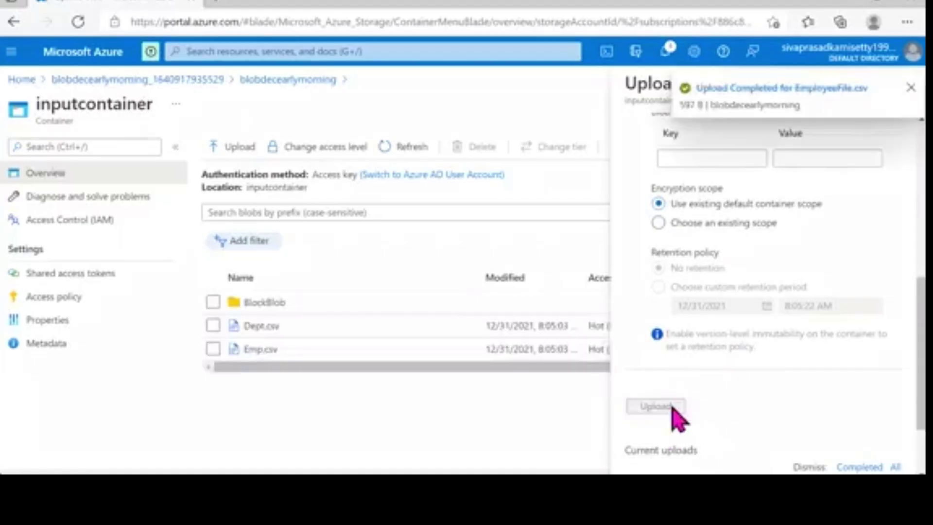
{"action": "left_click", "coordinate": [911, 88]}
{"action": "left_click", "coordinate": [903, 86]}
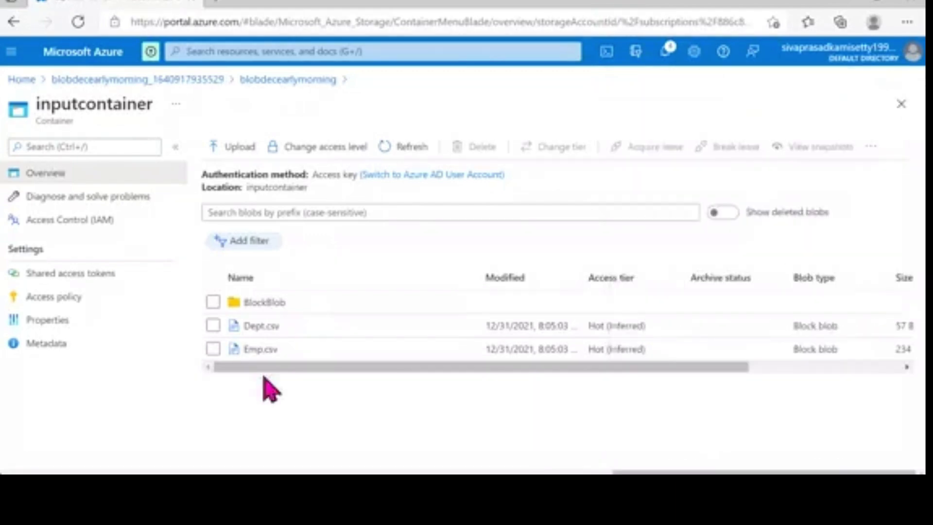
Inspect the properties and contents of EmployeeFile.csv in the BlockBlob folder, and return to the storage account's container list
{"action": "left_click", "coordinate": [264, 306]}
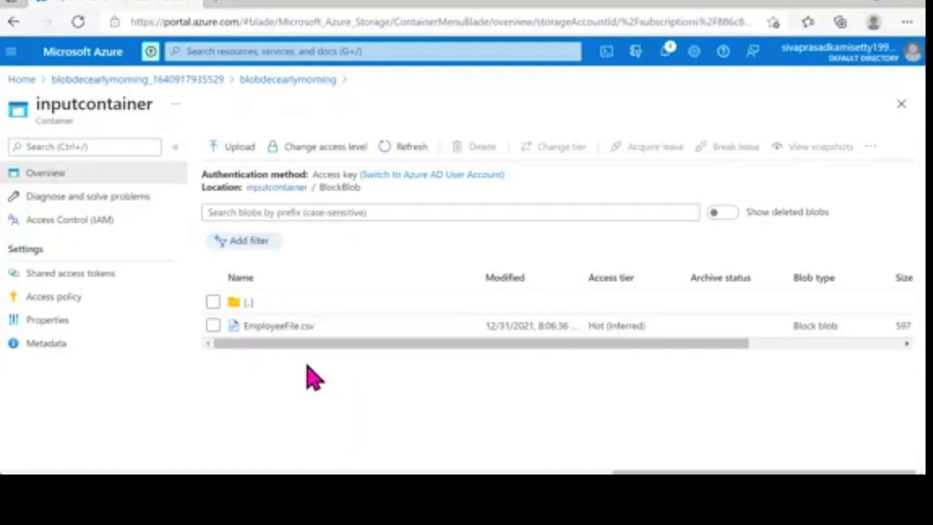
{"action": "left_click", "coordinate": [298, 325]}
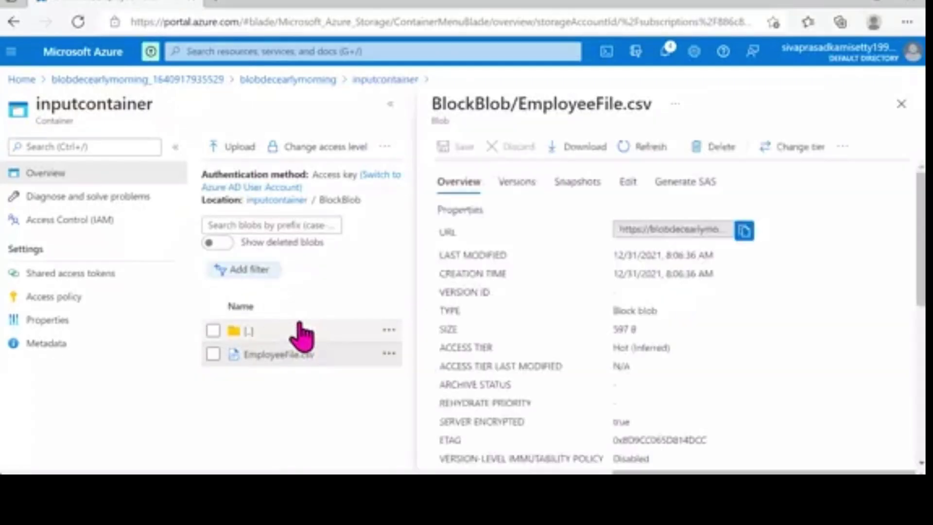
{"action": "left_click", "coordinate": [627, 184]}
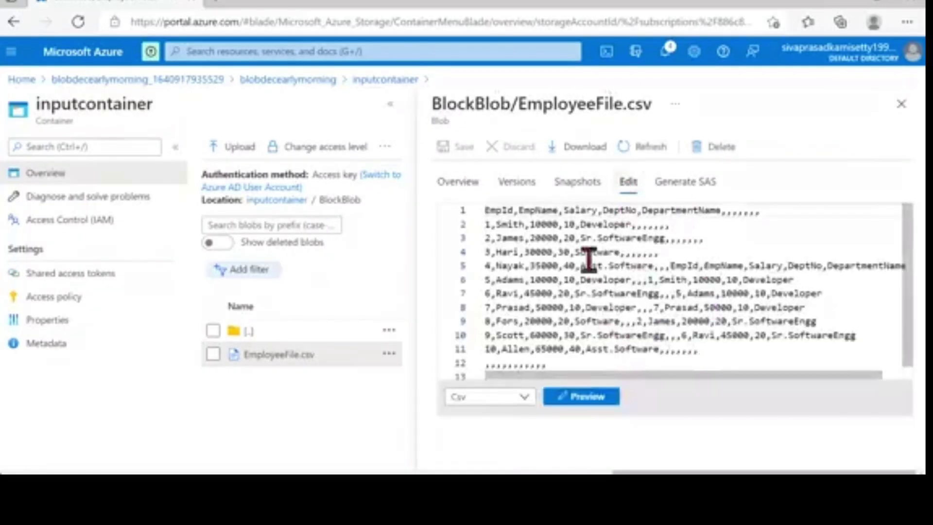
{"action": "triple_click", "coordinate": [559, 98]}
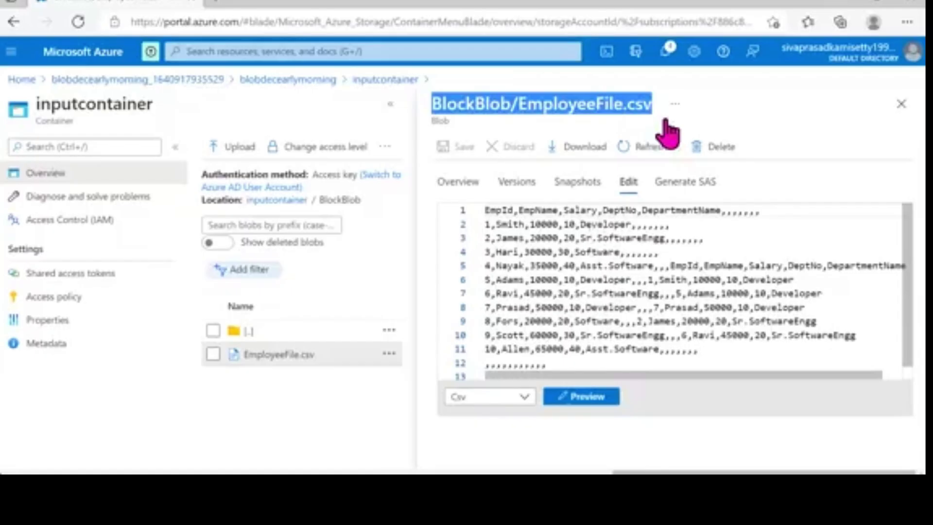
{"action": "left_click", "coordinate": [900, 109]}
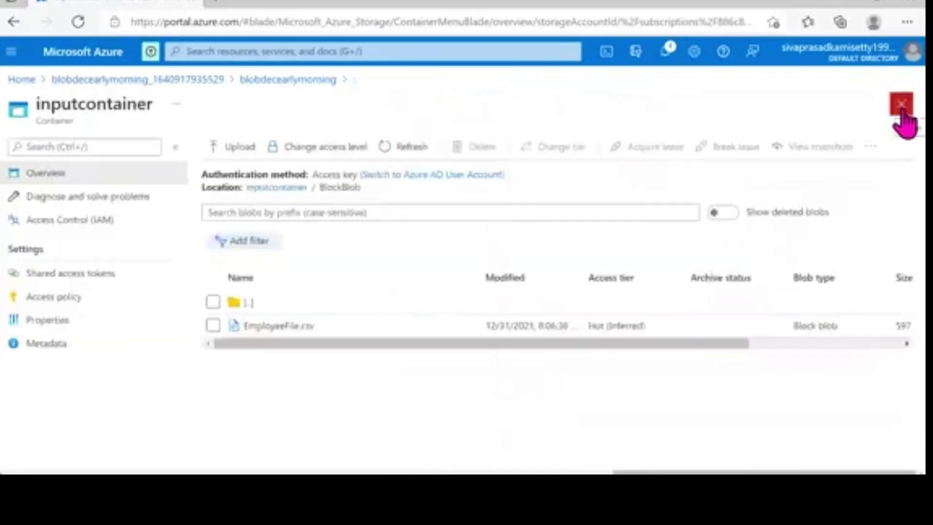
{"action": "left_click", "coordinate": [899, 109]}
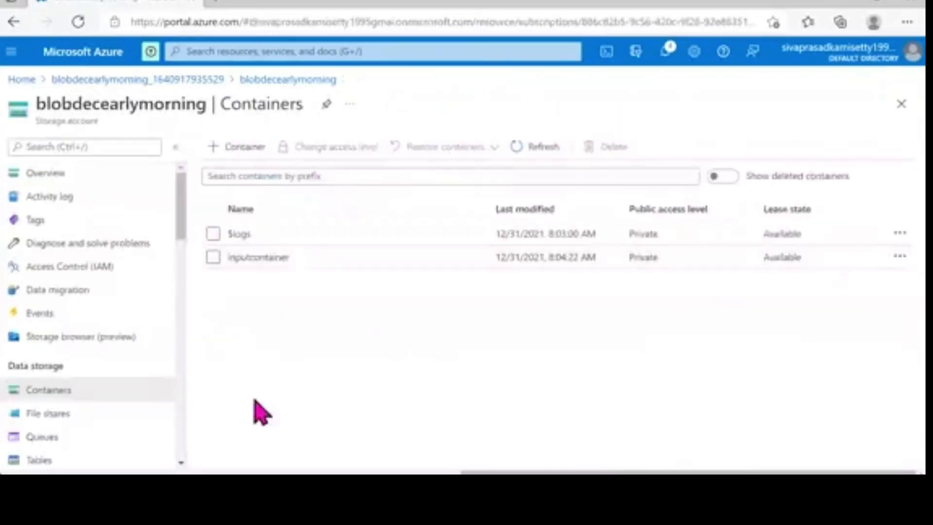
Start a new upload to inputcontainer with Dept.csv from the csvfiles folder and allow overwriting existing files
{"action": "left_click", "coordinate": [248, 262]}
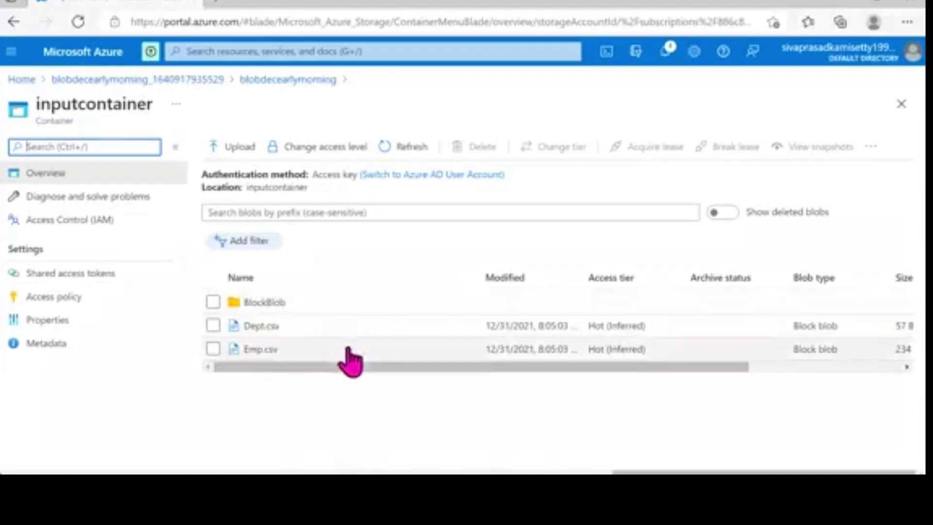
{"action": "left_click", "coordinate": [240, 154]}
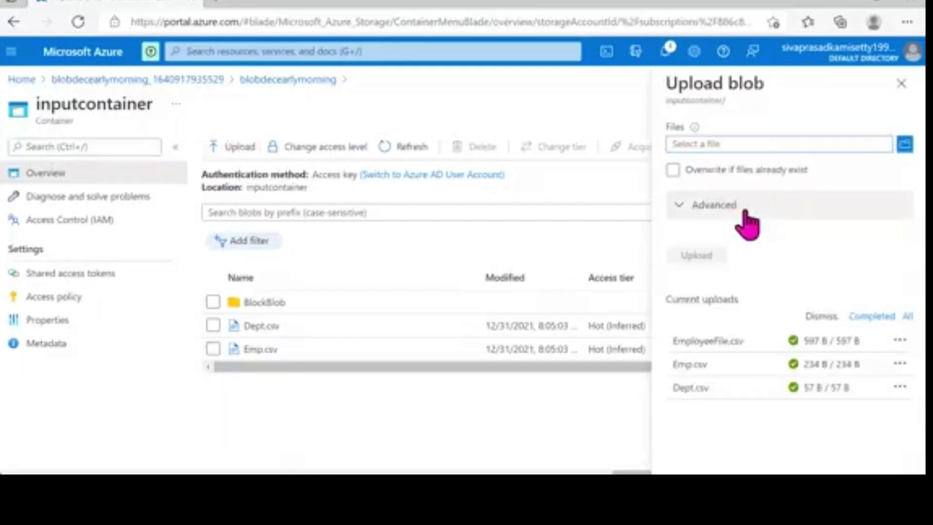
{"action": "left_click", "coordinate": [905, 144]}
{"action": "left_click", "coordinate": [284, 110]}
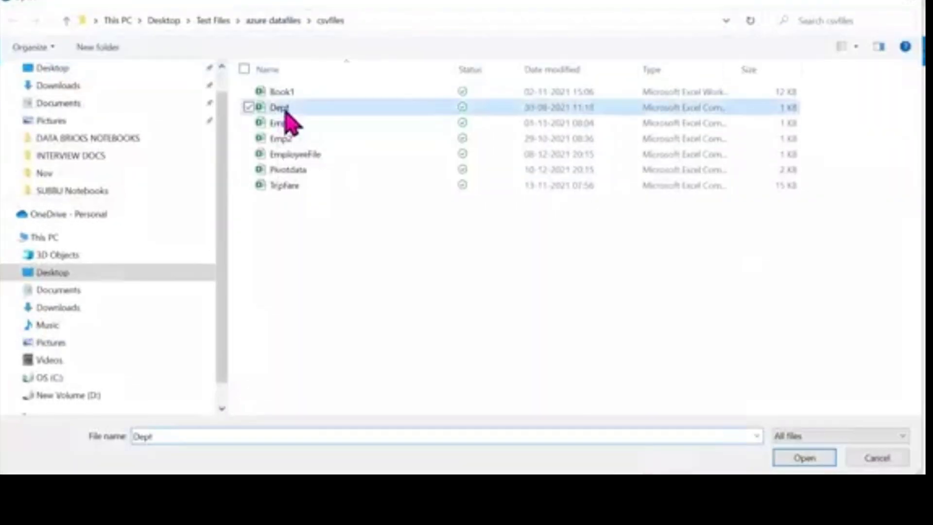
{"action": "left_click", "coordinate": [806, 459]}
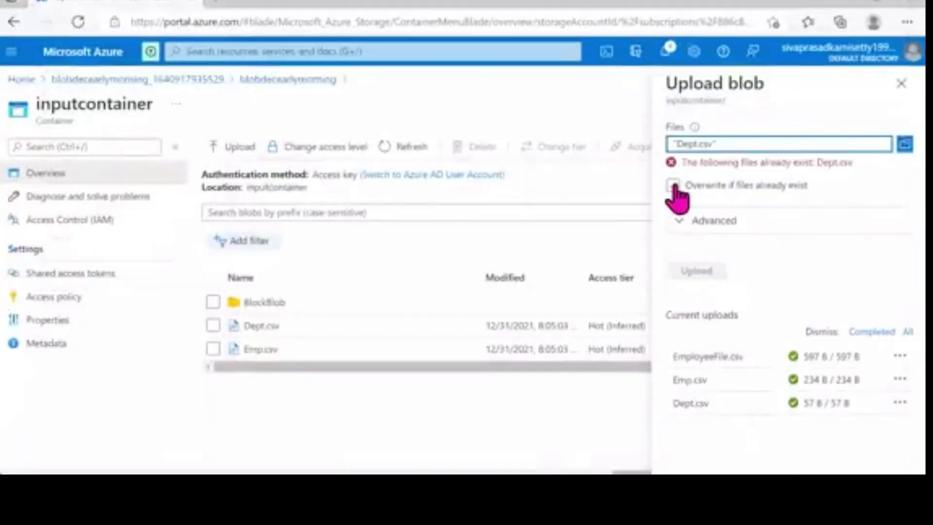
{"action": "left_click", "coordinate": [673, 185]}
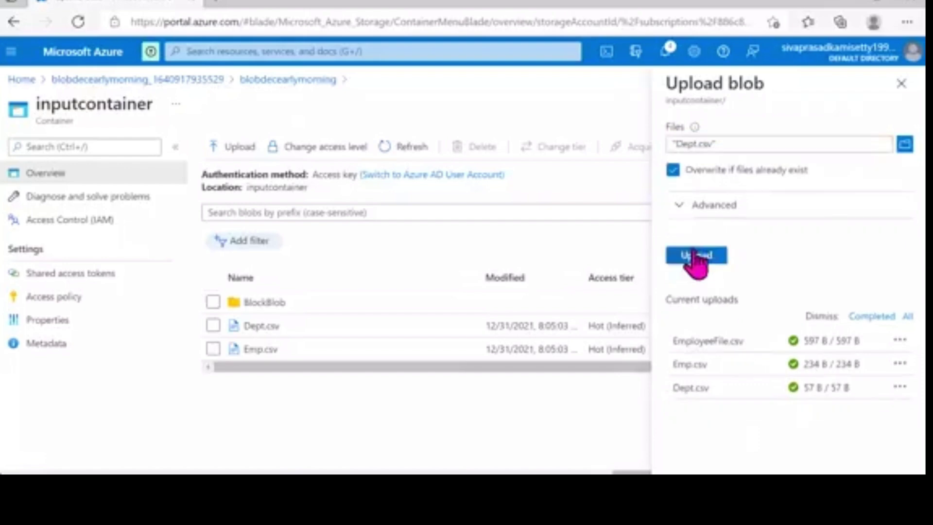
Set the blob type to Append blob in the advanced upload options and check the block size choices, keeping 4 MB
{"action": "left_click", "coordinate": [698, 209]}
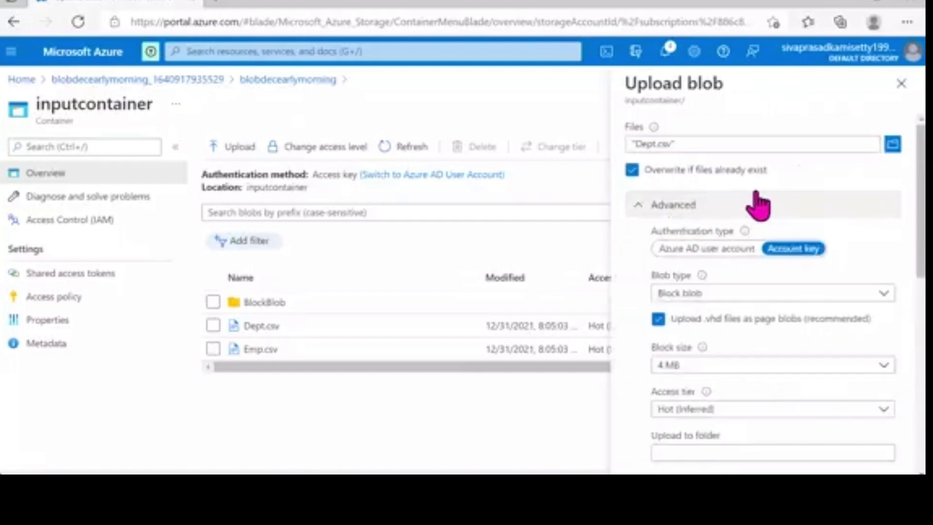
{"action": "left_click", "coordinate": [882, 295]}
{"action": "left_click", "coordinate": [810, 360]}
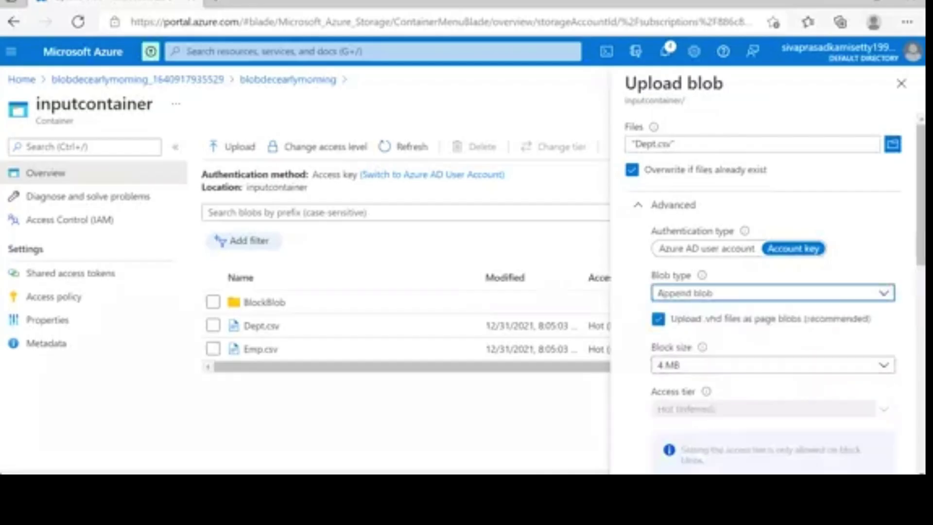
{"action": "scroll", "coordinate": [845, 243], "scroll_direction": "down", "scroll_amount": 3}
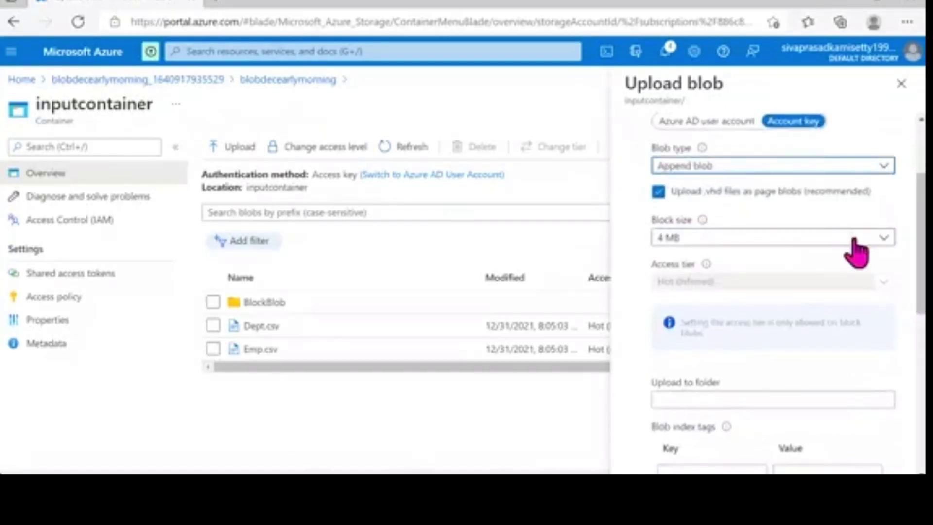
{"action": "left_click", "coordinate": [845, 239]}
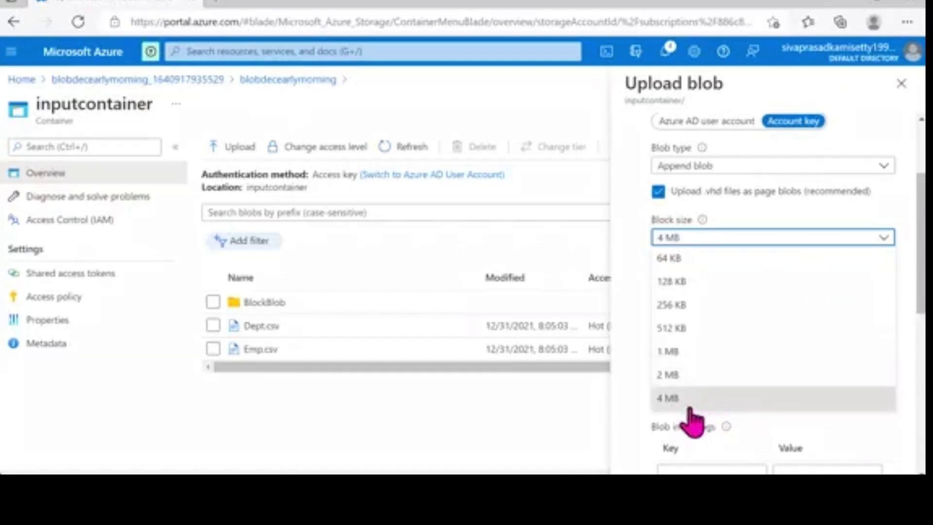
{"action": "key", "text": "Escape"}
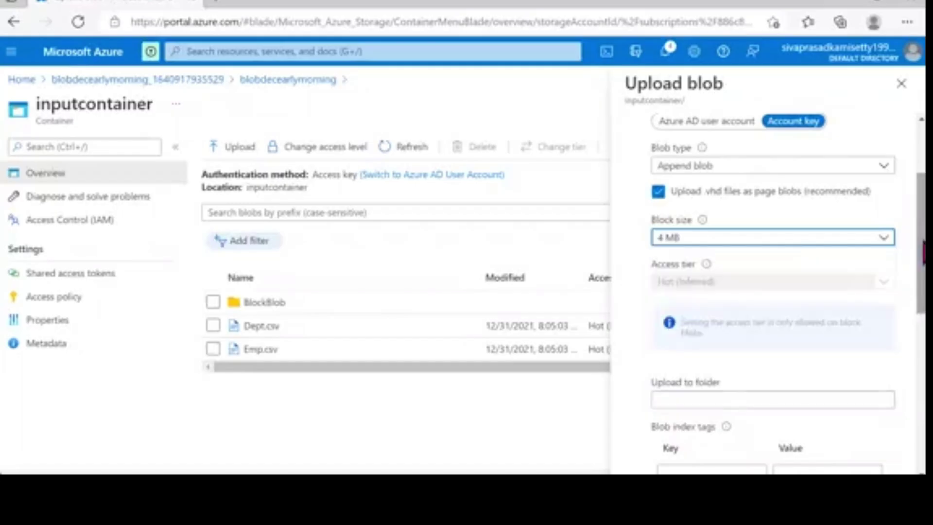
Set the destination folder to AppendBlob and upload Dept.csv as an append blob
{"action": "scroll", "coordinate": [772, 291], "scroll_direction": "down", "scroll_amount": 3}
{"action": "left_click", "coordinate": [788, 272]}
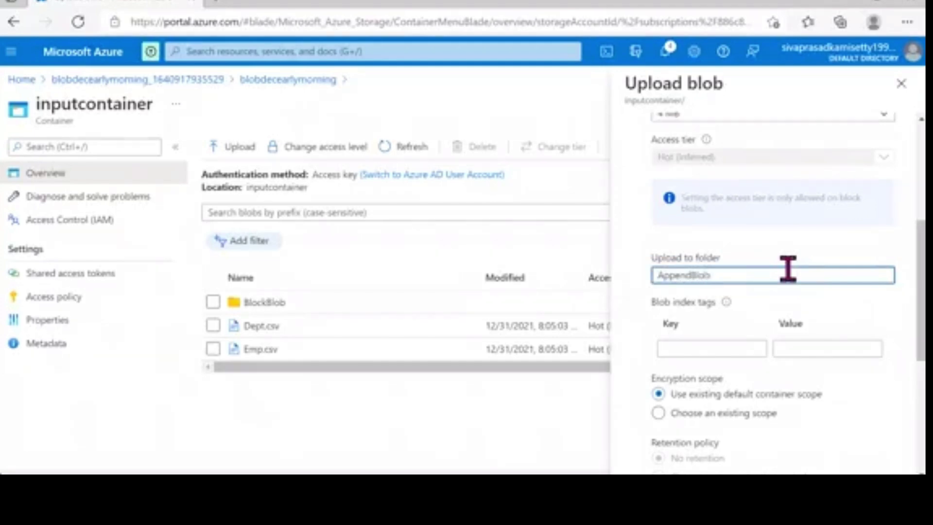
{"action": "left_click_drag", "start_coordinate": [922, 263], "coordinate": [922, 372]}
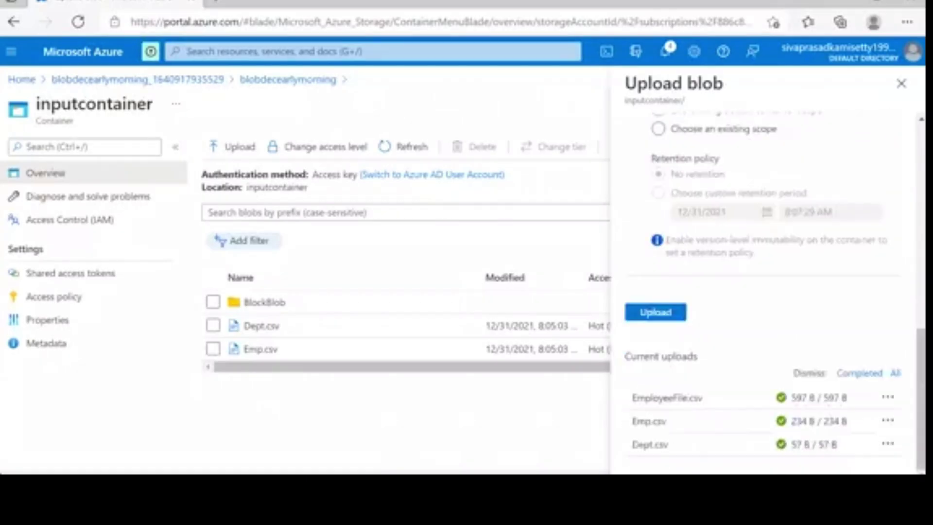
{"action": "left_click", "coordinate": [667, 316]}
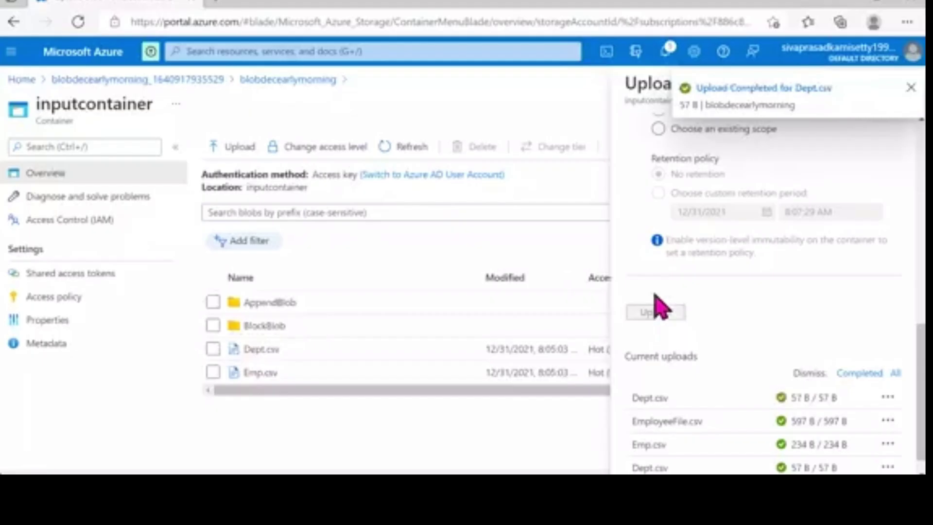
Check the blob type of Dept.csv in the AppendBlob folder, and return to the top level of inputcontainer
{"action": "left_click", "coordinate": [265, 303]}
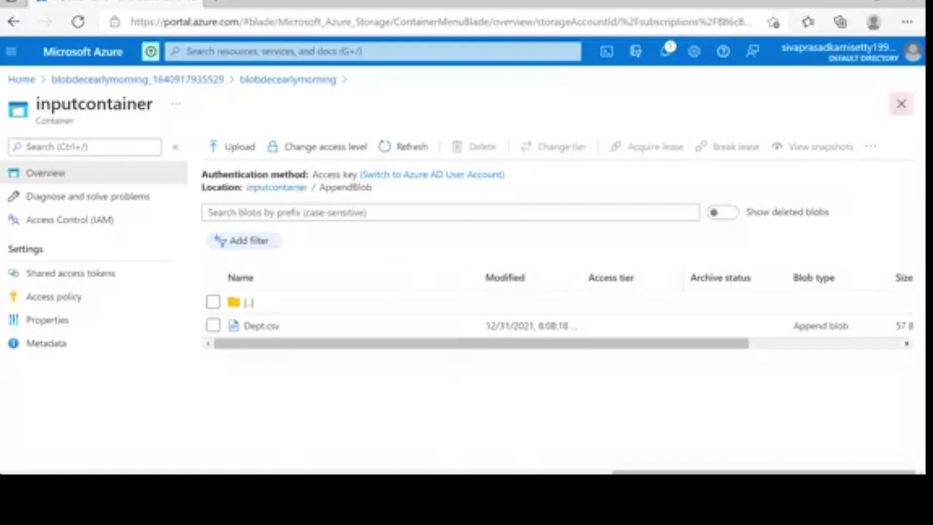
{"action": "left_click", "coordinate": [902, 104]}
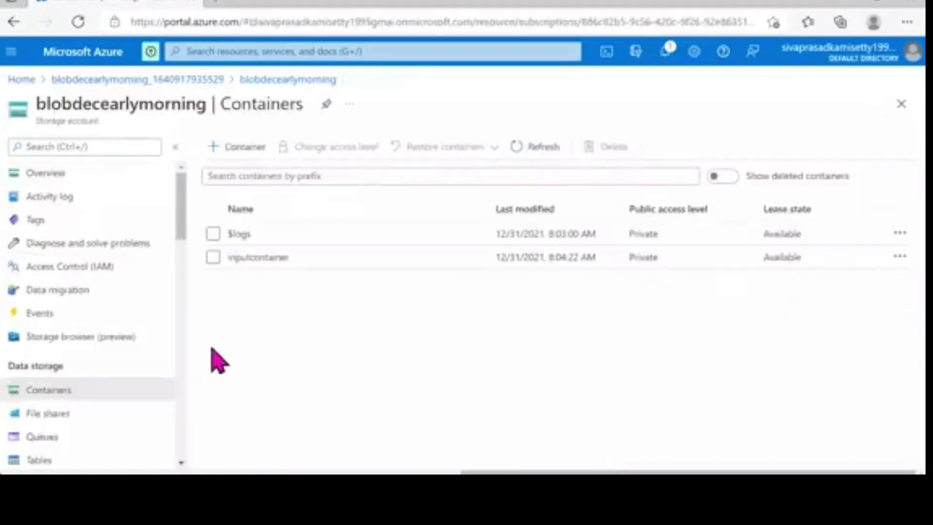
{"action": "left_click", "coordinate": [258, 257]}
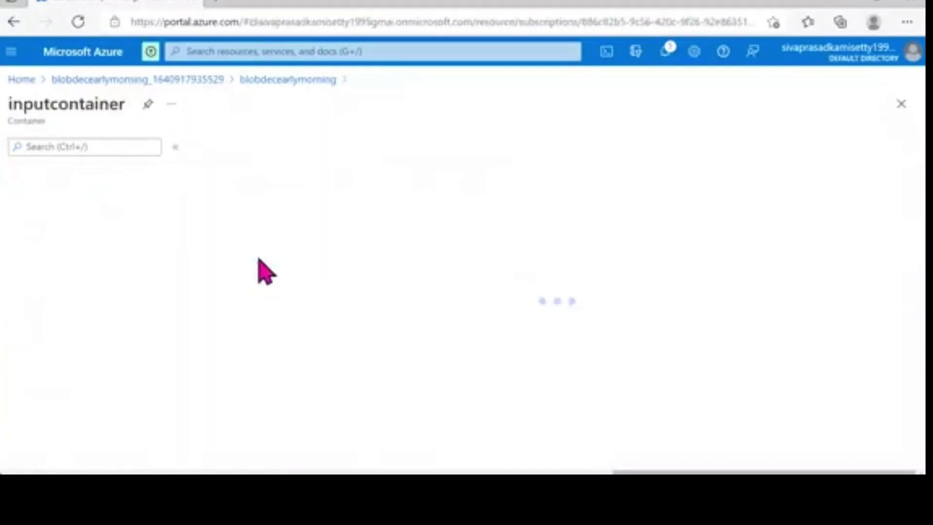
Try to upload the hard disk image samplevhdfile.vhd from the Test Files folder to inputcontainer with the default options
{"action": "left_click", "coordinate": [233, 146]}
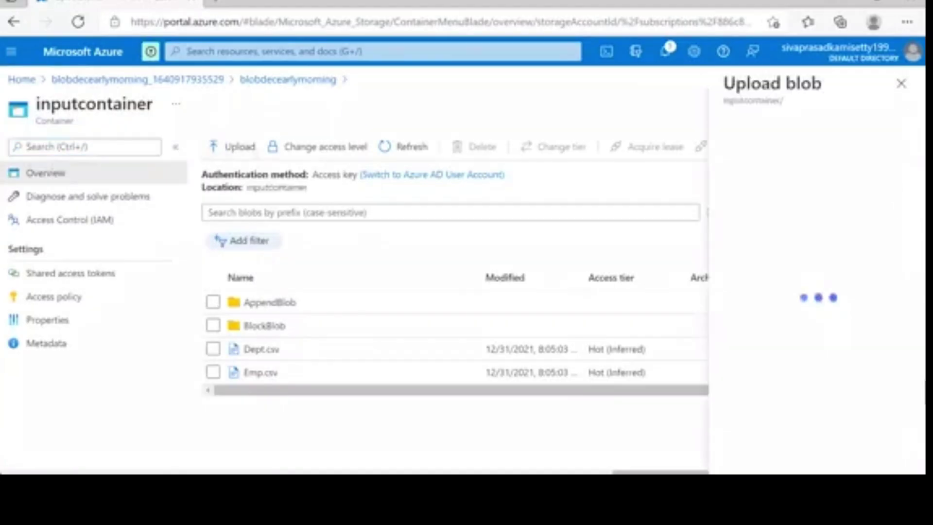
{"action": "left_click", "coordinate": [904, 144]}
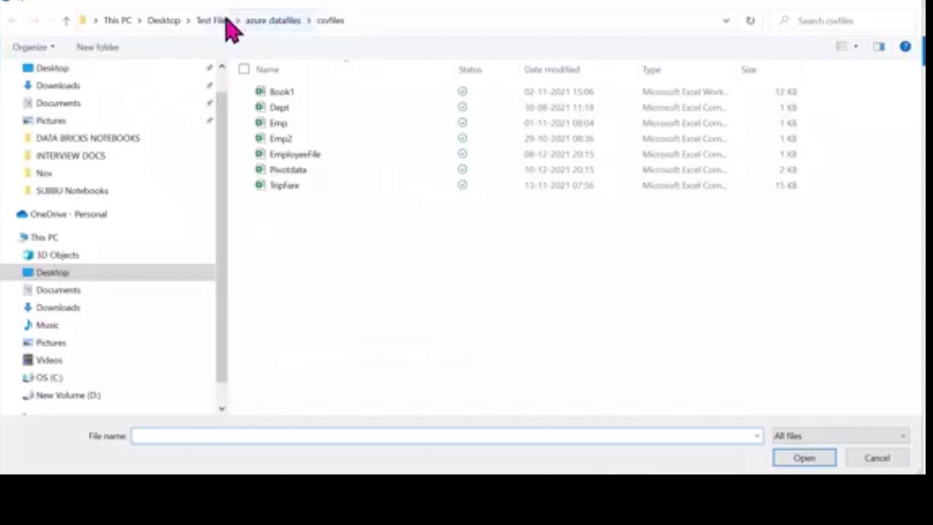
{"action": "left_click", "coordinate": [212, 20]}
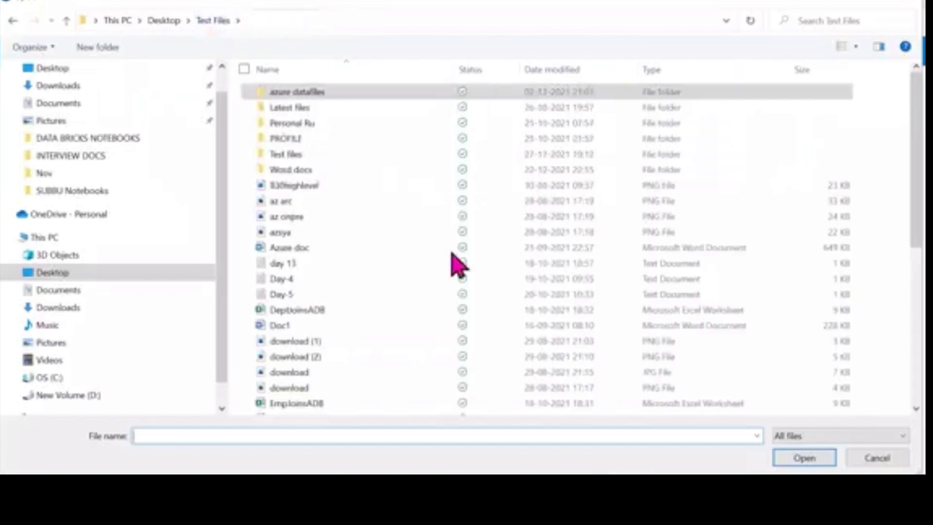
{"action": "left_click_drag", "start_coordinate": [919, 160], "coordinate": [920, 288]}
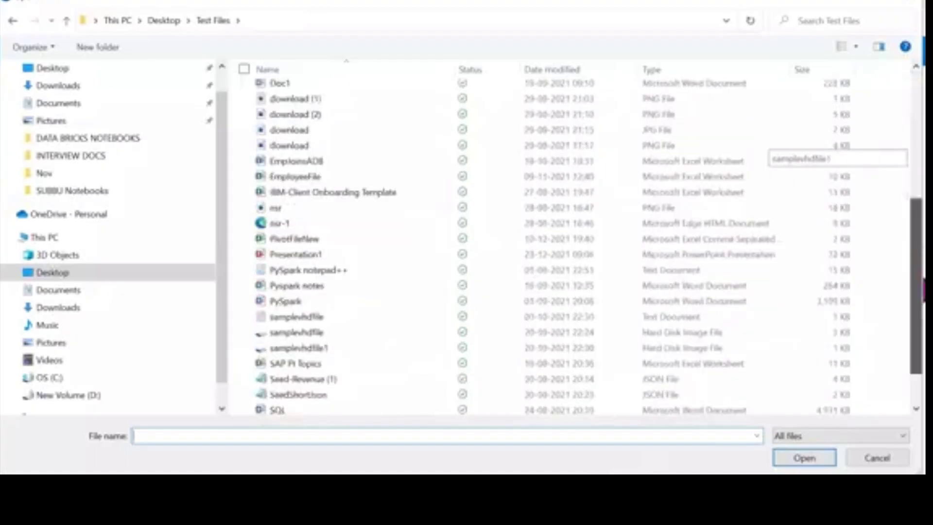
{"action": "scroll", "coordinate": [656, 277], "scroll_direction": "down", "scroll_amount": 1}
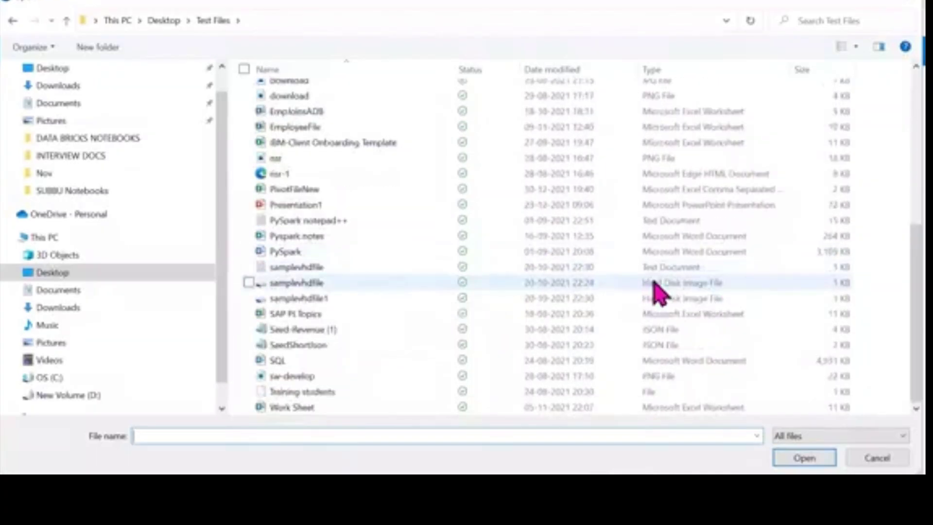
{"action": "left_click", "coordinate": [343, 281]}
{"action": "left_click", "coordinate": [804, 458]}
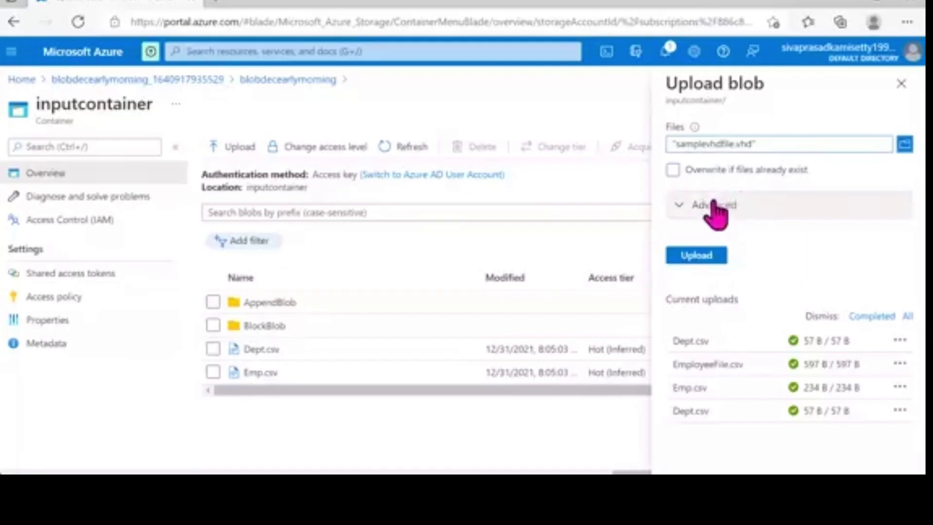
{"action": "left_click", "coordinate": [705, 258]}
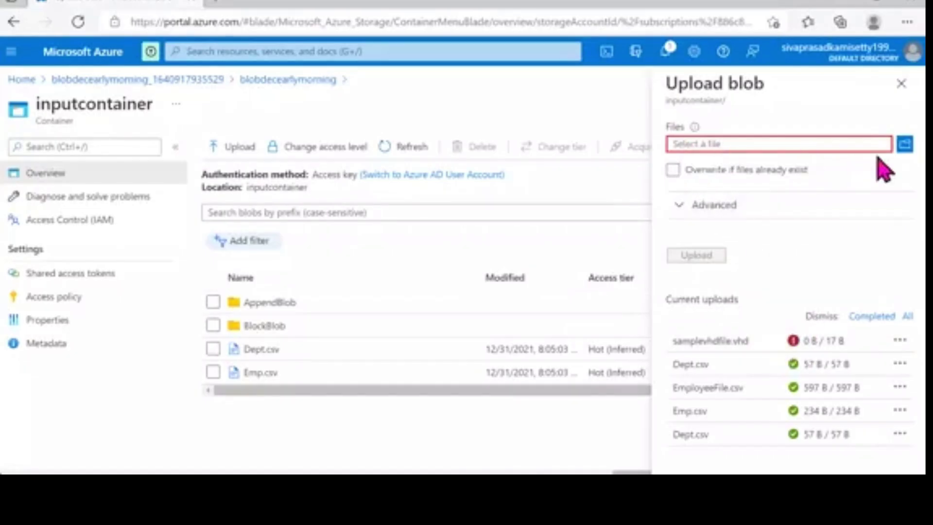
Choose samplevhdfile.vhd from the Test Files folder again as the file to upload
{"action": "left_click", "coordinate": [907, 145]}
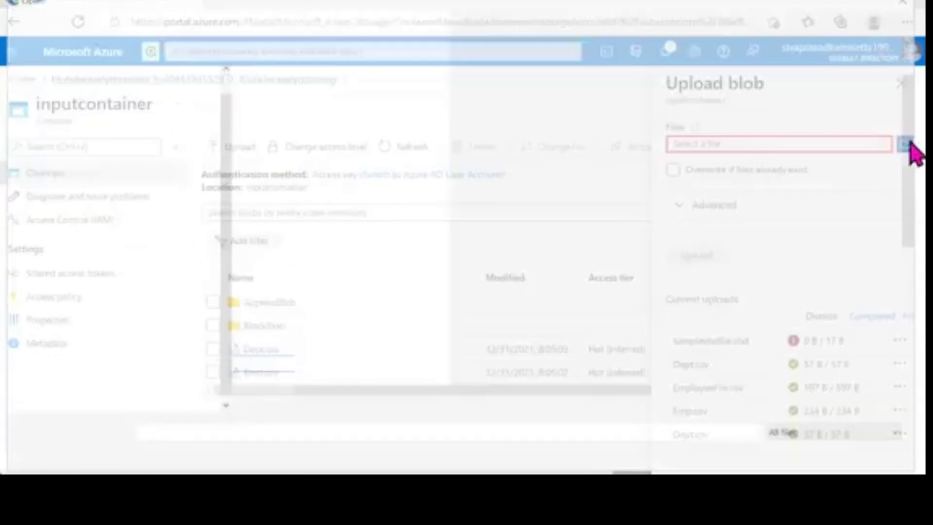
{"action": "scroll", "coordinate": [588, 248], "scroll_direction": "down", "scroll_amount": 5}
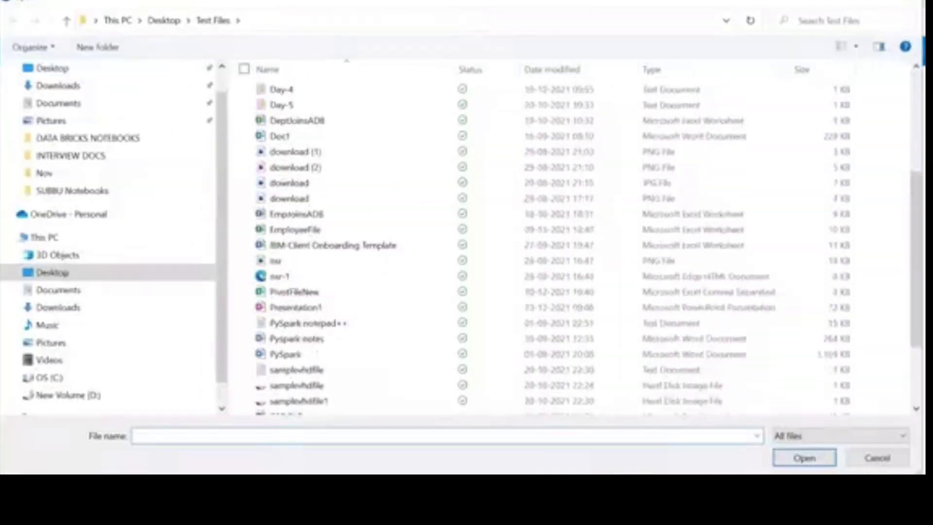
{"action": "left_click", "coordinate": [311, 377]}
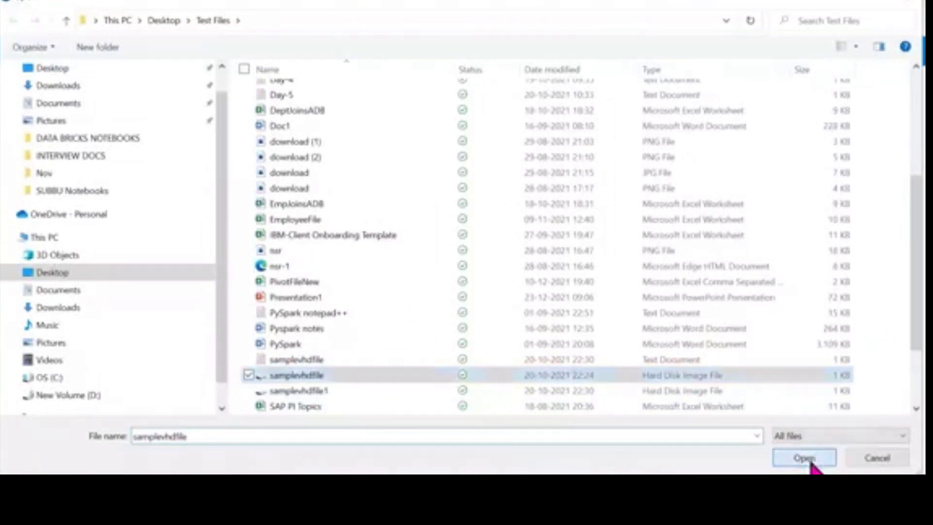
{"action": "left_click", "coordinate": [807, 458]}
Set the blob type to Page blob in the advanced options, keep the 4 MB block size, and enter PageBlob as the destination folder
{"action": "left_click", "coordinate": [715, 214]}
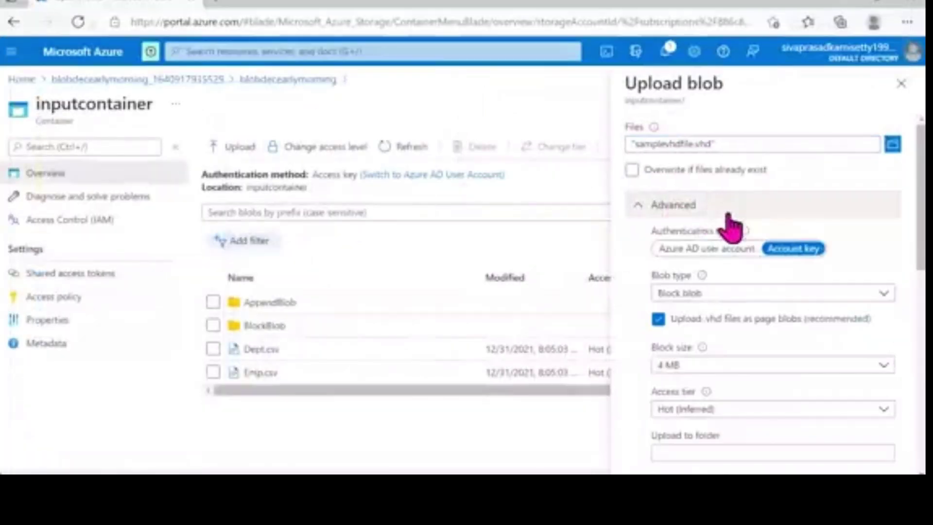
{"action": "left_click", "coordinate": [790, 294]}
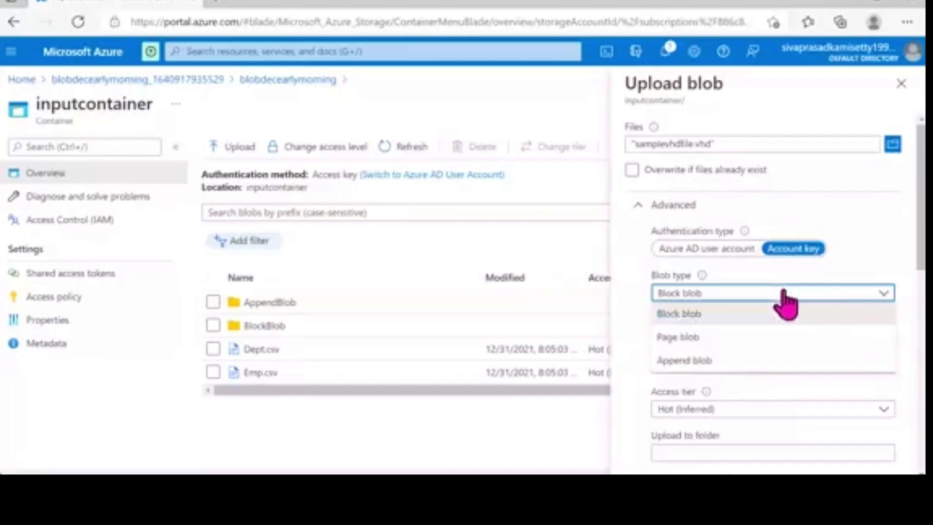
{"action": "left_click", "coordinate": [729, 337]}
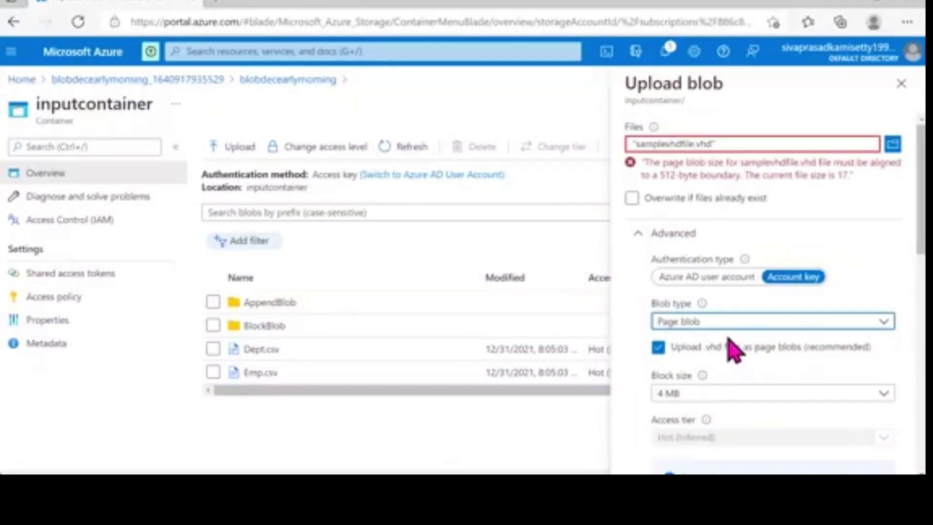
{"action": "scroll", "coordinate": [807, 241], "scroll_direction": "down", "scroll_amount": 3}
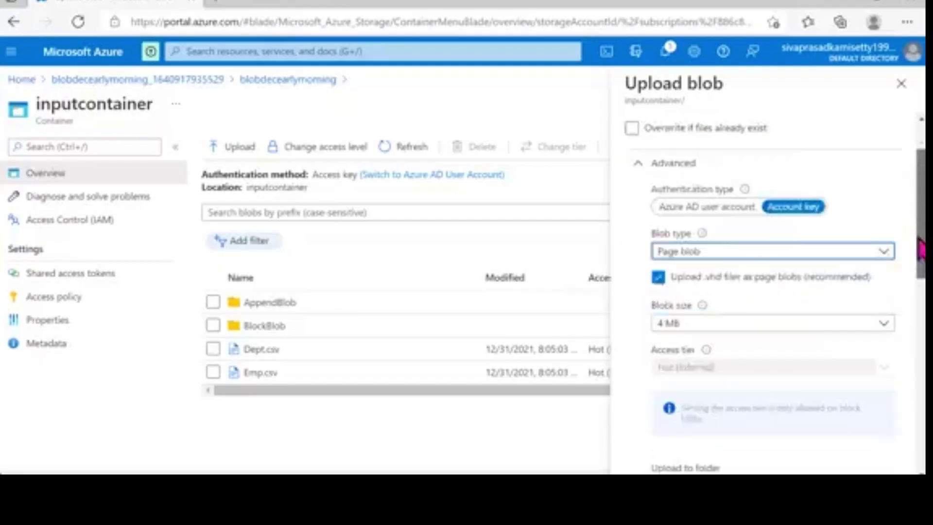
{"action": "left_click", "coordinate": [805, 227]}
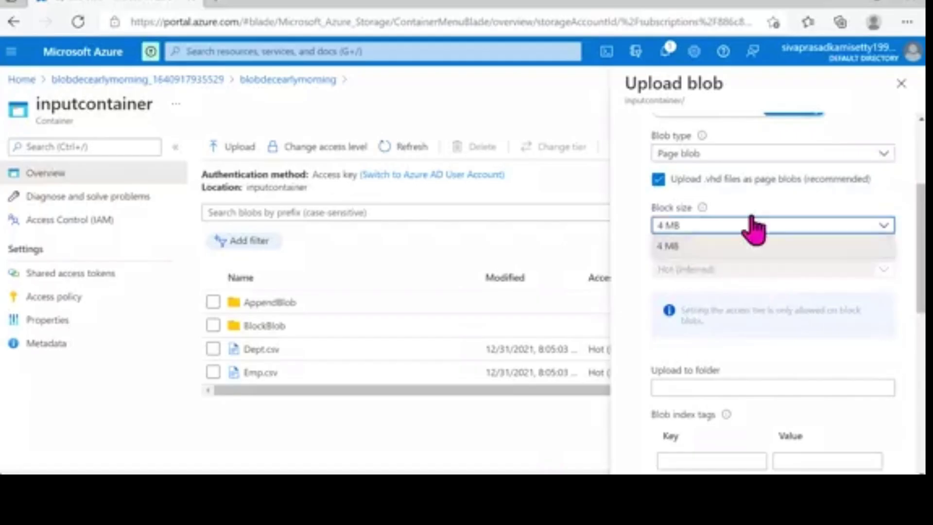
{"action": "left_click", "coordinate": [923, 225]}
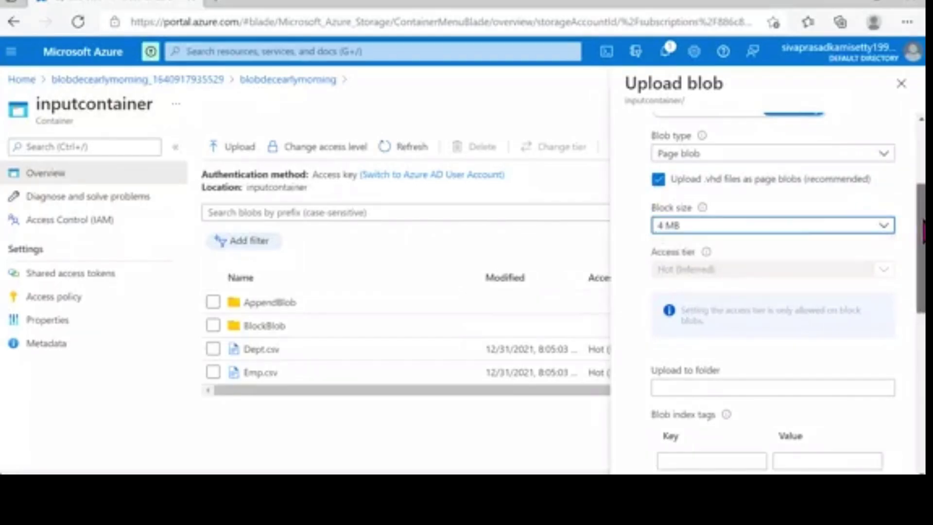
{"action": "left_click_drag", "start_coordinate": [923, 225], "coordinate": [918, 267]}
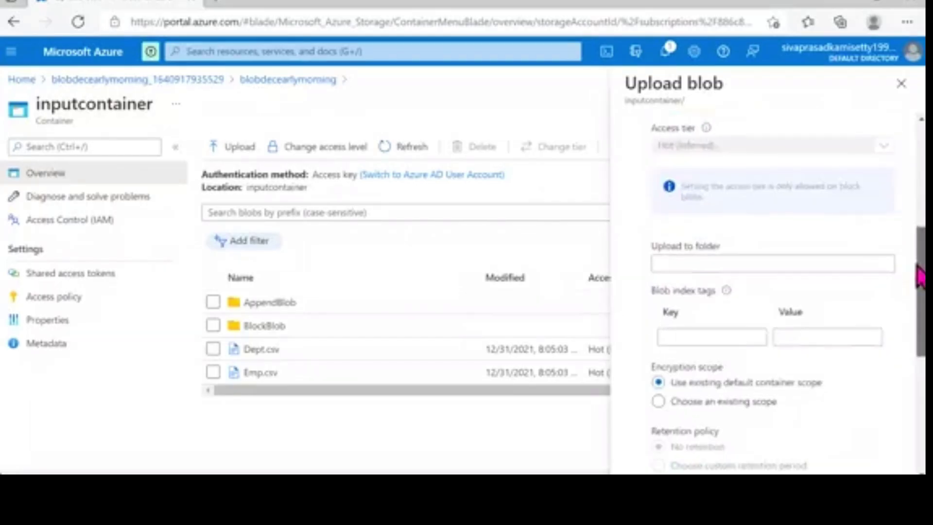
{"action": "left_click", "coordinate": [852, 259]}
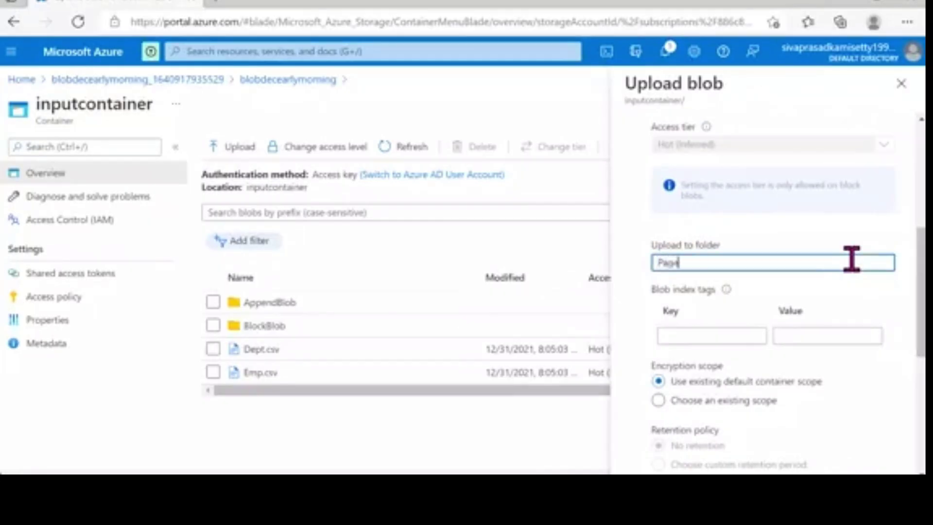
{"action": "type", "text": "PageBlob"}
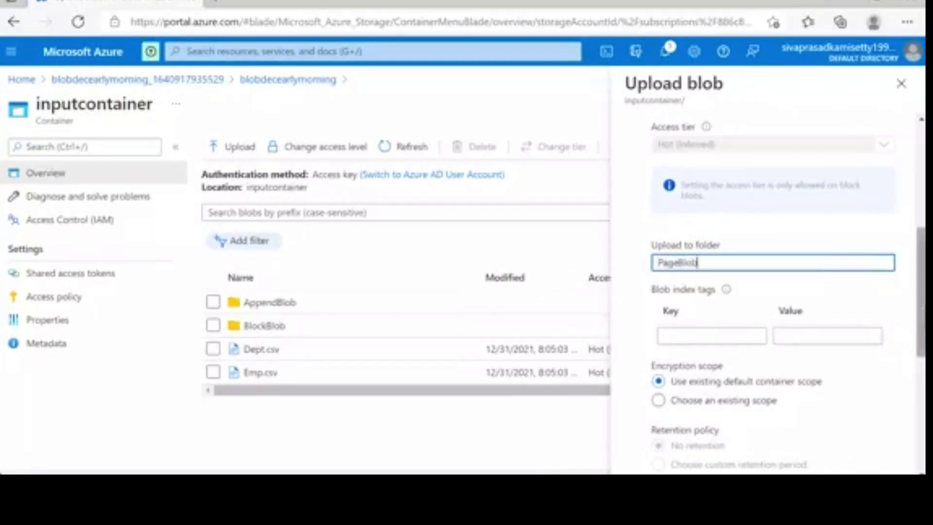
Review the file validation message, advanced options and upload list for samplevhdfile.vhd, and close the upload pane
{"action": "left_click_drag", "start_coordinate": [852, 259], "coordinate": [915, 98]}
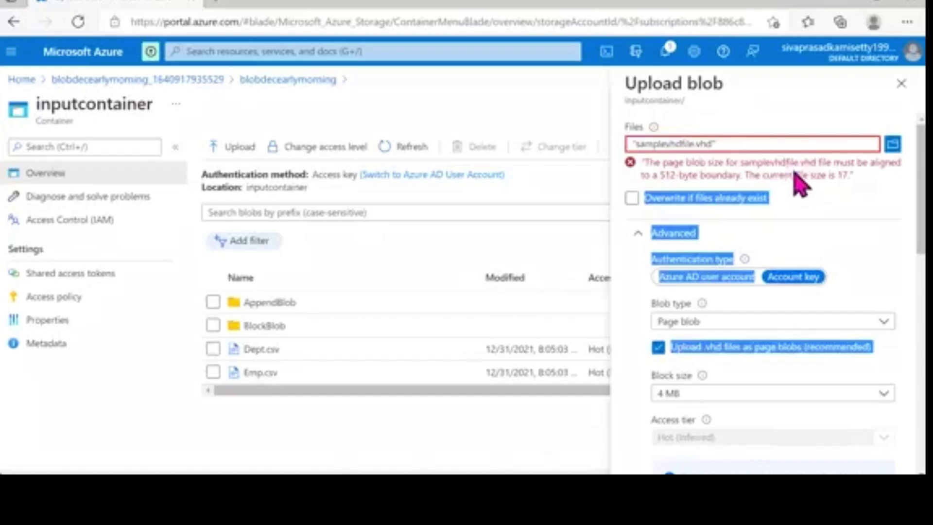
{"action": "scroll", "coordinate": [916, 209], "scroll_direction": "down", "scroll_amount": 2}
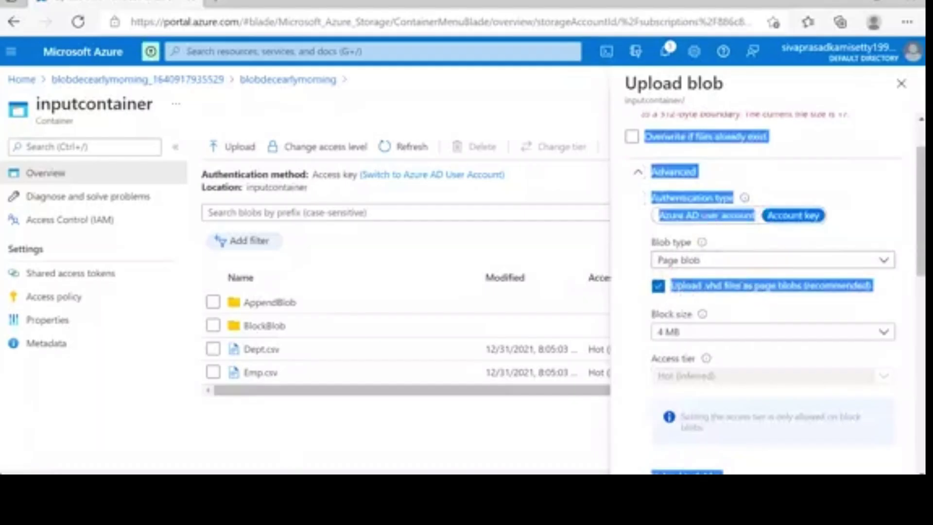
{"action": "scroll", "coordinate": [772, 291], "scroll_direction": "down", "scroll_amount": 5}
{"action": "left_click", "coordinate": [883, 332]}
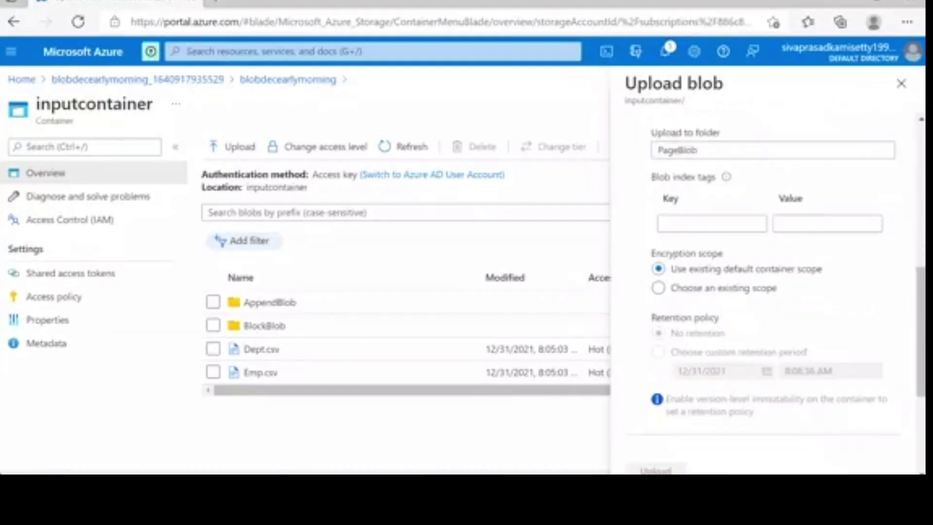
{"action": "scroll", "coordinate": [918, 302], "scroll_direction": "down", "scroll_amount": 5}
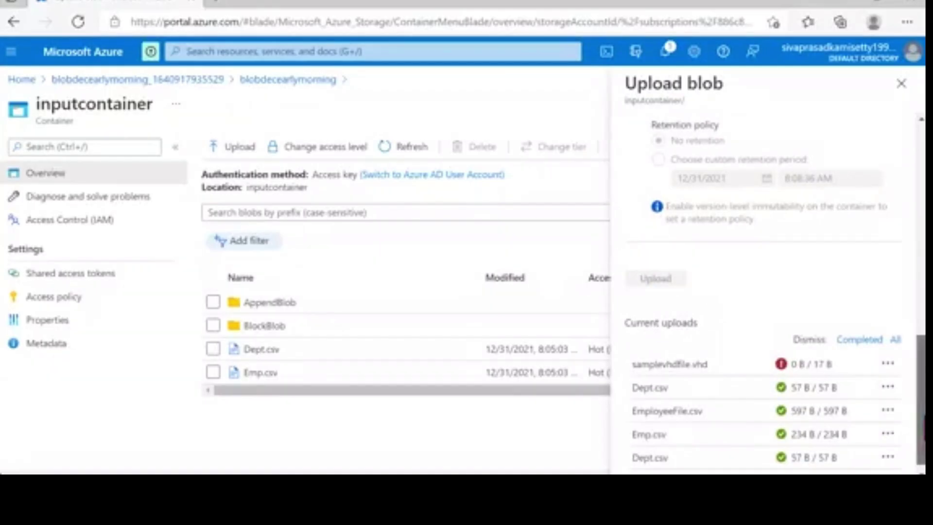
{"action": "scroll", "coordinate": [919, 301], "scroll_direction": "up", "scroll_amount": 10}
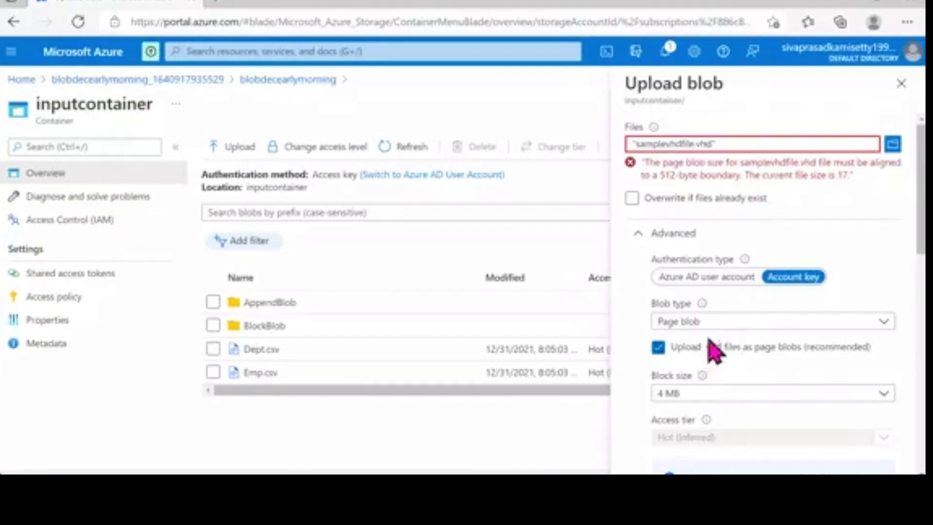
{"action": "left_click", "coordinate": [902, 83]}
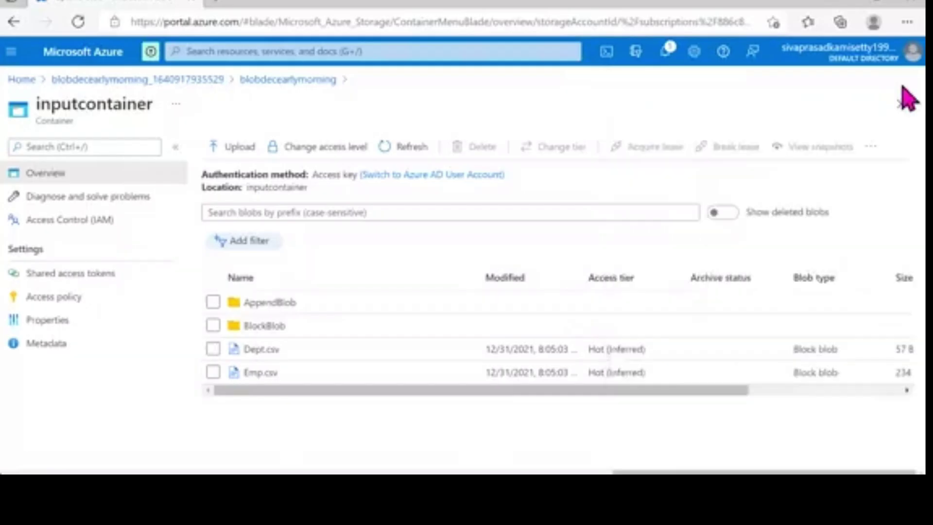
Duplicate the Azure portal tab, choosing the account for sign-in, and return to the original inputcontainer tab
{"action": "right_click", "coordinate": [148, 2]}
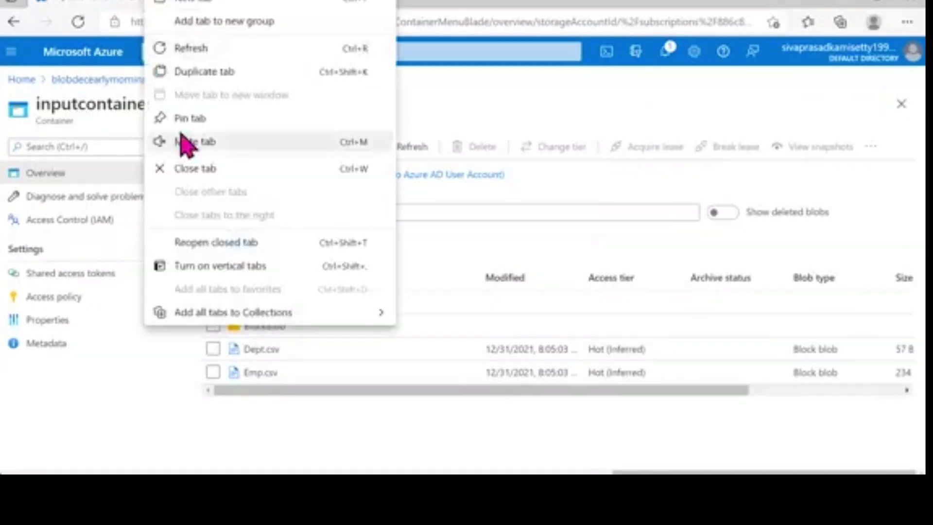
{"action": "left_click", "coordinate": [211, 73]}
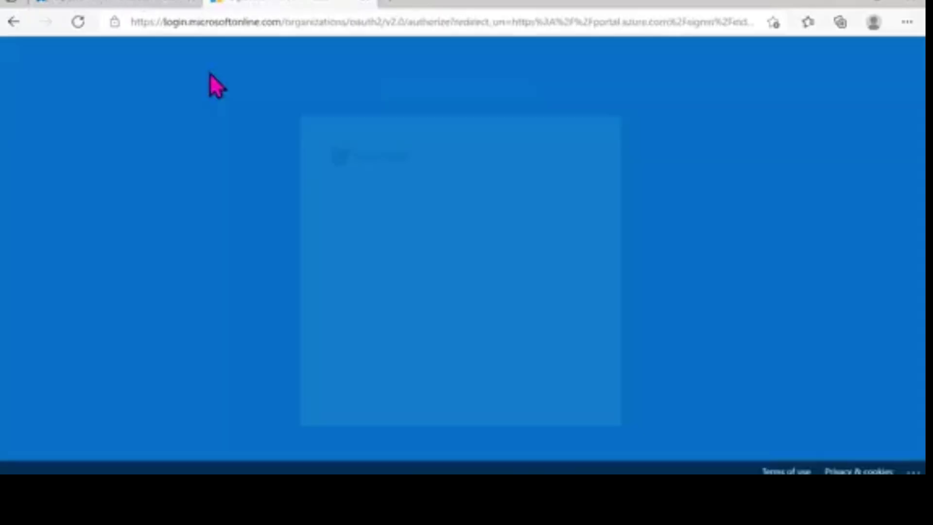
{"action": "left_click", "coordinate": [409, 247]}
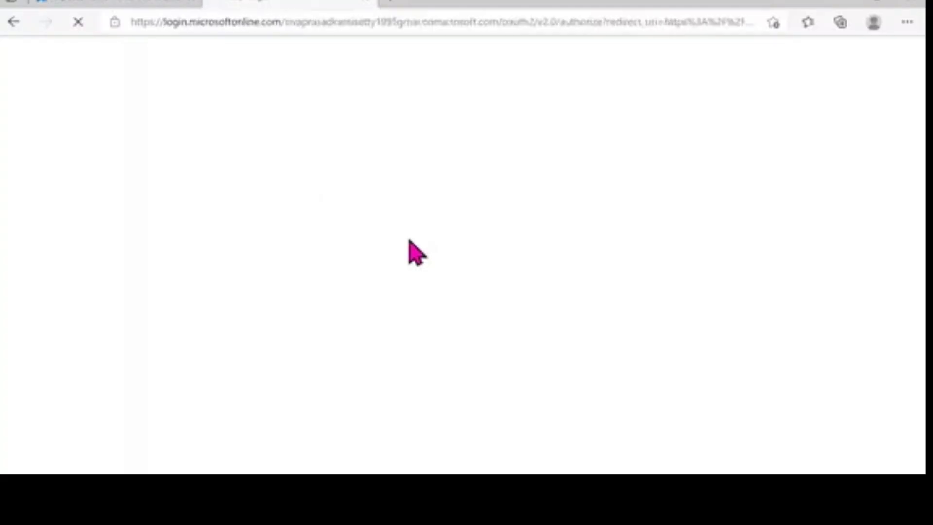
{"action": "left_click", "coordinate": [142, 4]}
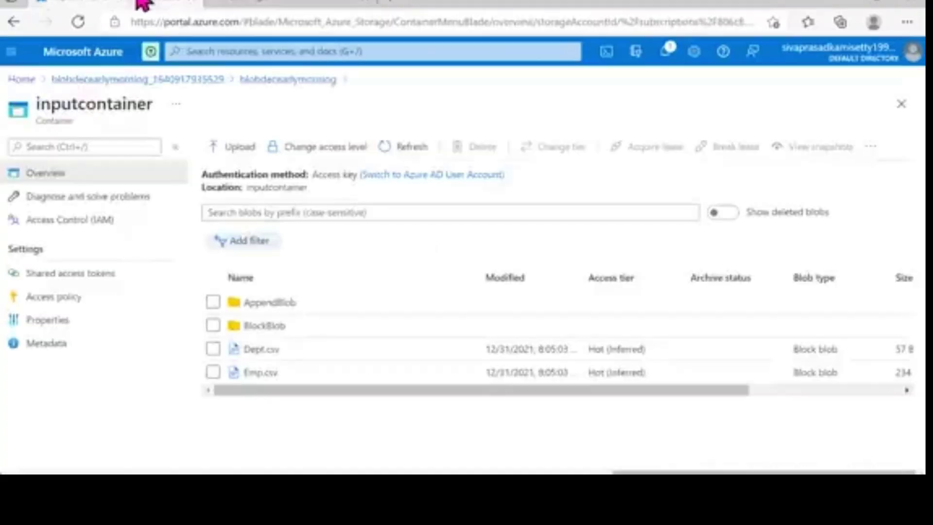
Open EmployeeFile.csv from the BlockBlob folder for editing and clear the commas from the comma-only line 12
{"action": "left_click", "coordinate": [260, 325]}
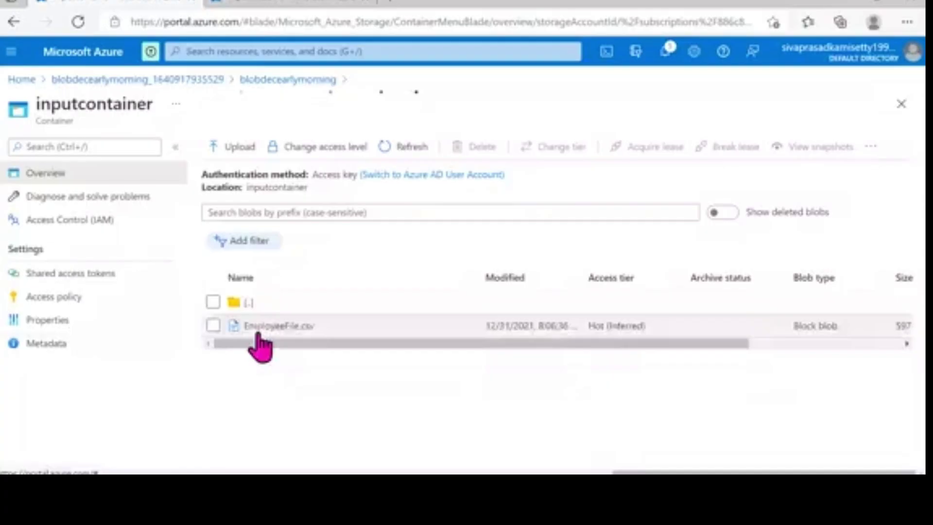
{"action": "left_click", "coordinate": [258, 333]}
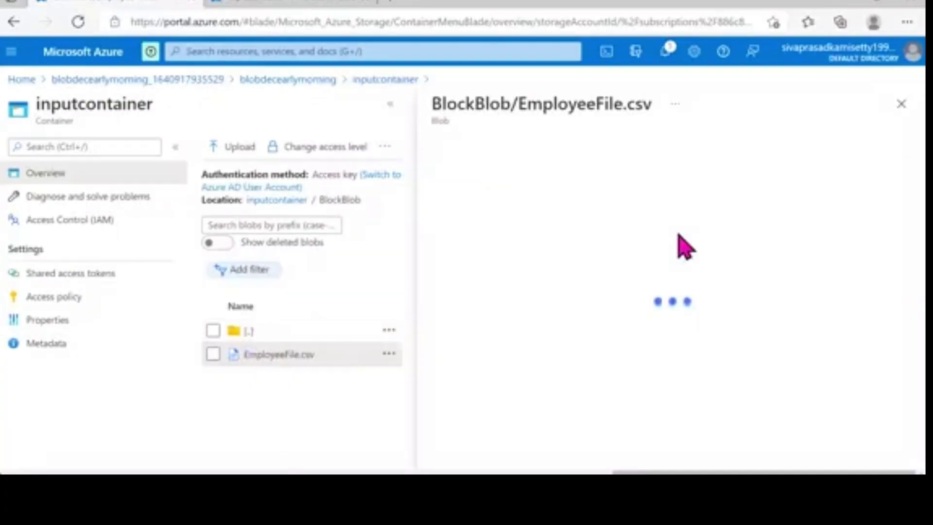
{"action": "left_click", "coordinate": [636, 182]}
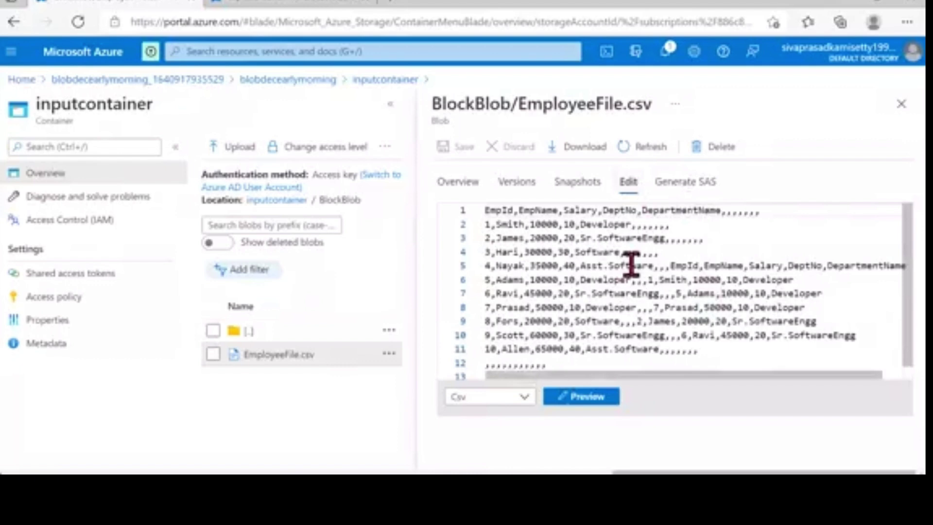
{"action": "left_click_drag", "start_coordinate": [714, 346], "coordinate": [481, 362]}
{"action": "left_click", "coordinate": [616, 368]}
{"action": "key", "text": "BackSpace"}
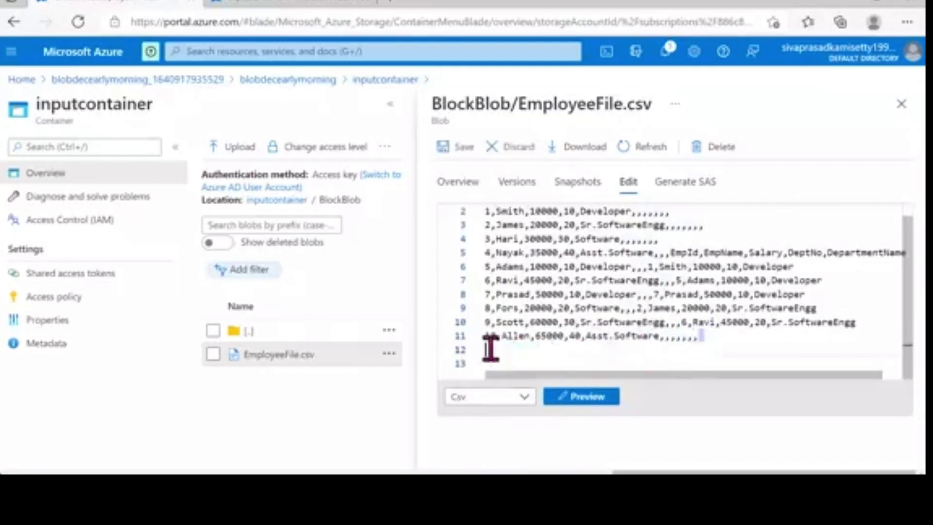
Copy the employee record with ID 10 on line 11 and paste three copies of it below, starting on line 12
{"action": "left_click_drag", "start_coordinate": [492, 344], "coordinate": [485, 340]}
{"action": "key", "text": "ctrl+c"}
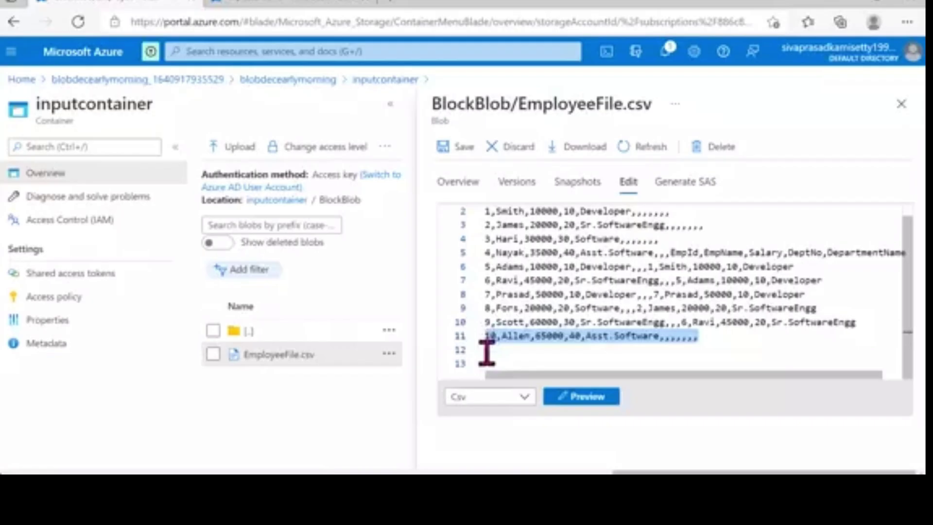
{"action": "left_click", "coordinate": [486, 350]}
{"action": "key", "text": "ctrl+v"}
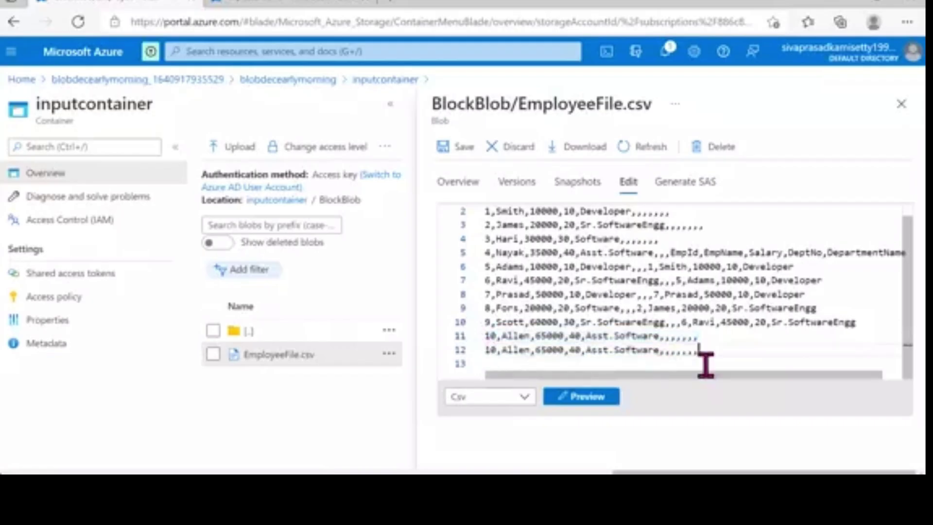
{"action": "key", "text": "ctrl+v"}
{"action": "key", "text": "ctrl+v"}
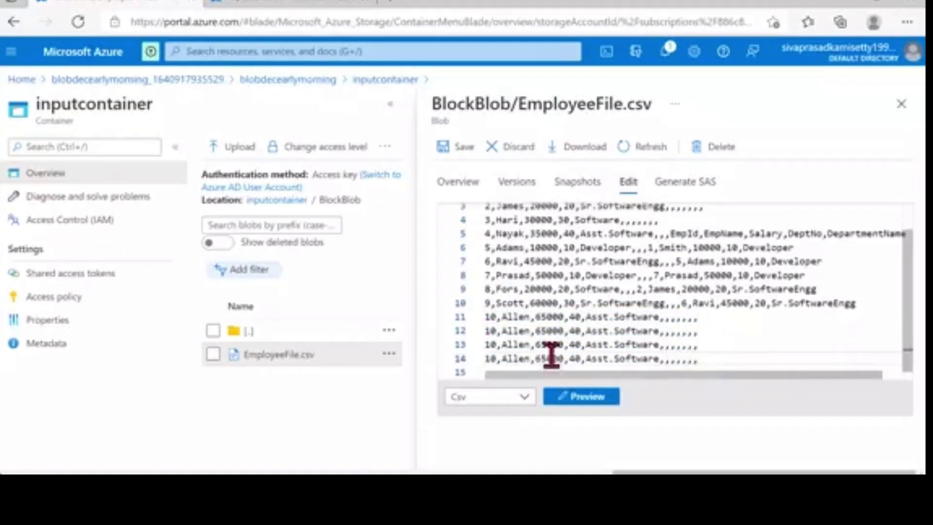
Change the employee IDs of the three pasted records on lines 12 to 14 to 11, 12 and 13
{"action": "left_click", "coordinate": [489, 332]}
{"action": "key", "text": "Delete"}
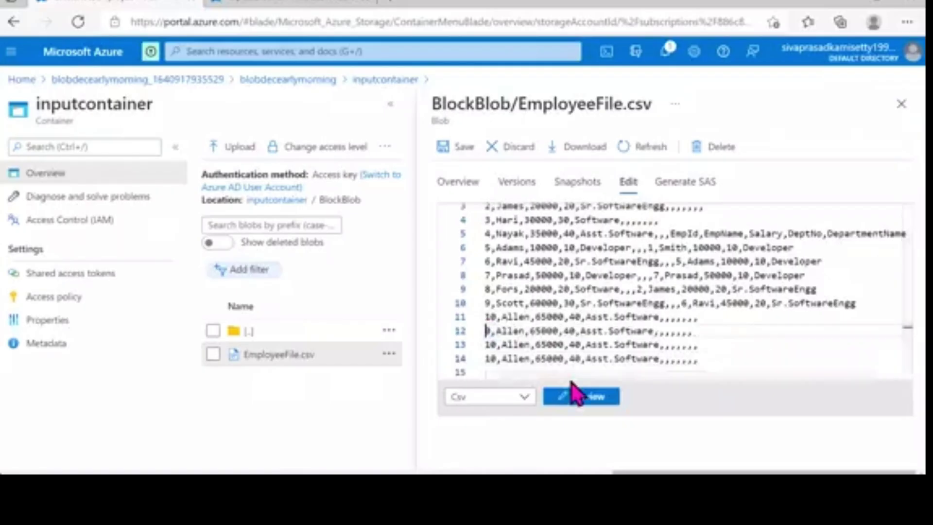
{"action": "key", "text": "Delete"}
{"action": "type", "text": "11"}
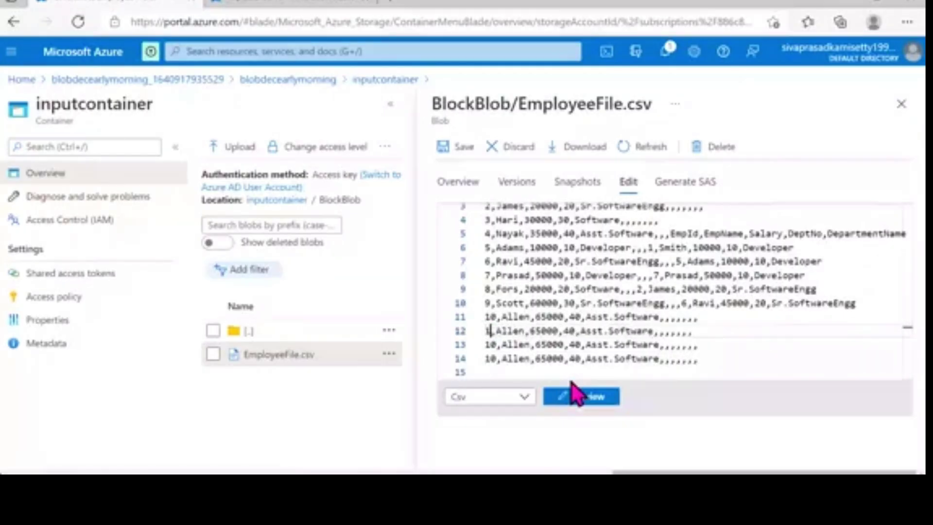
{"action": "key", "text": "Down"}
{"action": "key", "text": "BackSpace"}
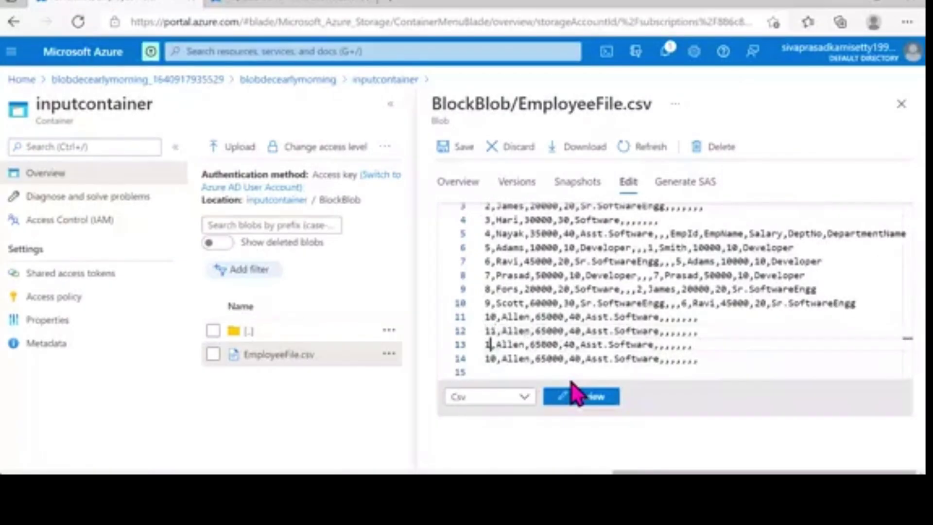
{"action": "type", "text": "2"}
{"action": "key", "text": "Down"}
{"action": "key", "text": "BackSpace"}
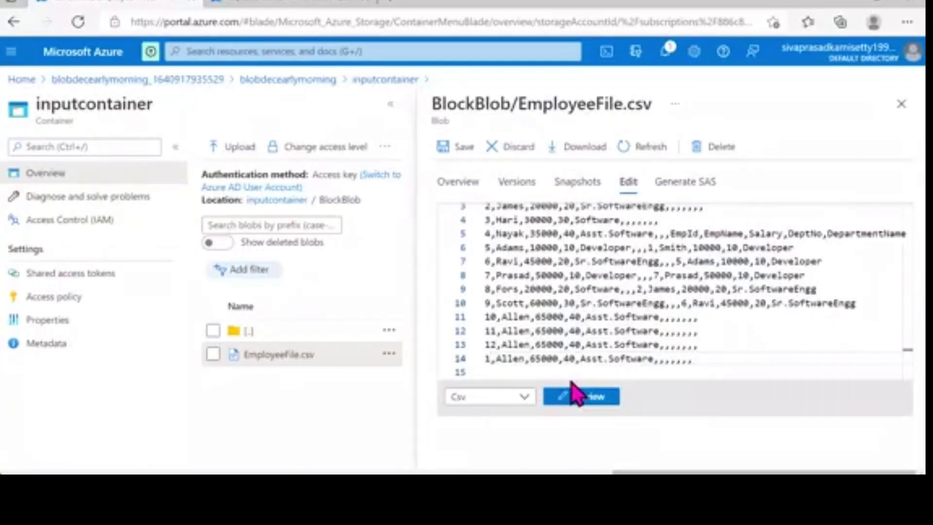
{"action": "type", "text": "3"}
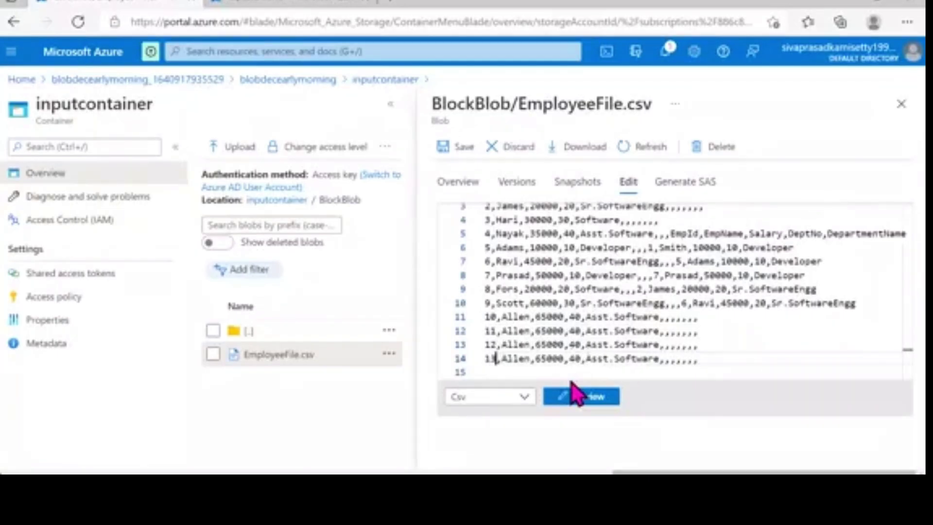
Replace the employee names in records 11, 12 and 13 with three new names, and save EmployeeFile.csv
{"action": "double_click", "coordinate": [517, 331]}
{"action": "type", "text": "Honey"}
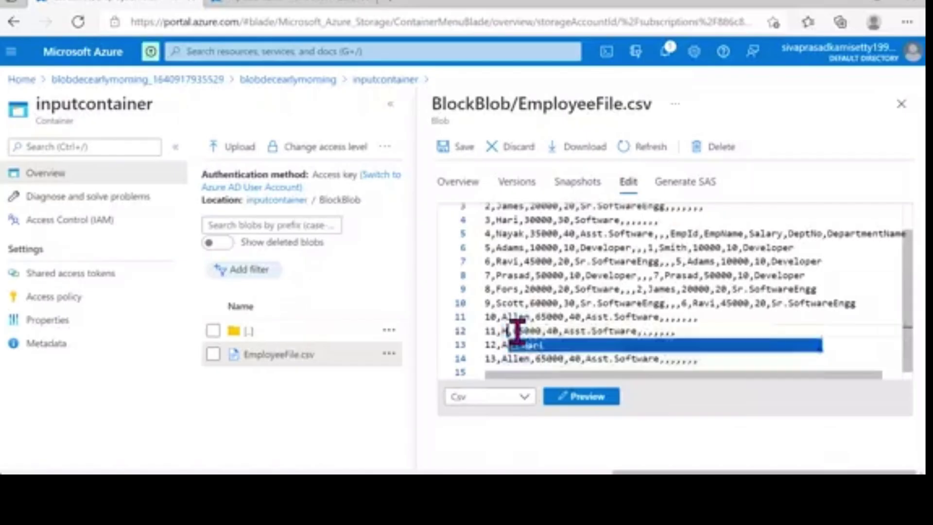
{"action": "double_click", "coordinate": [517, 345]}
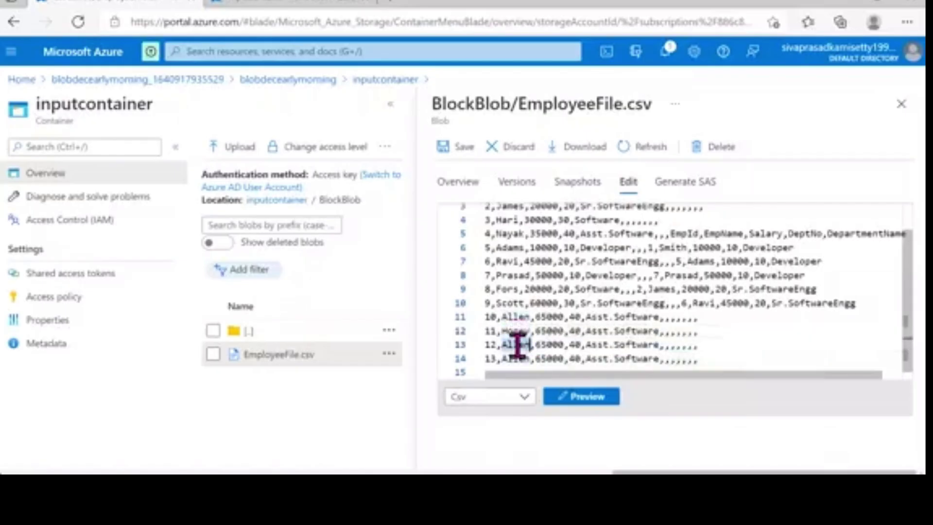
{"action": "type", "text": "Ri"}
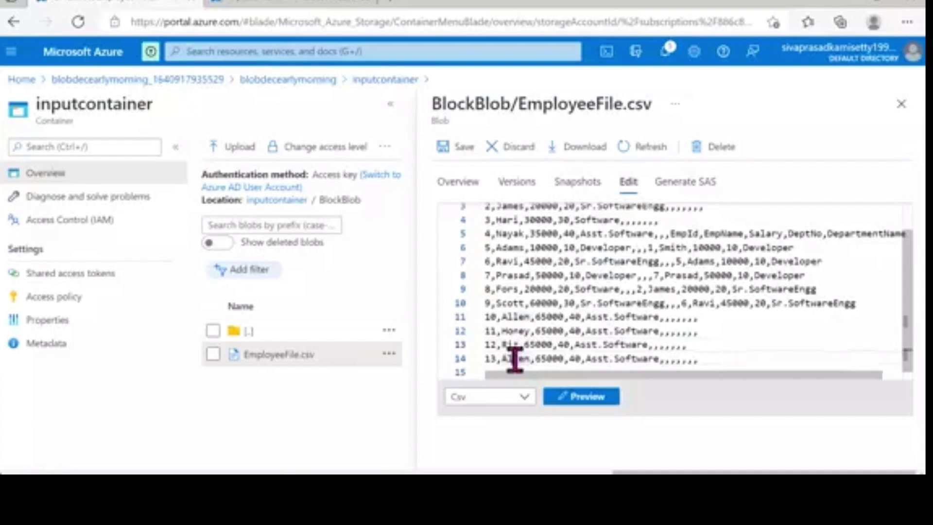
{"action": "double_click", "coordinate": [516, 359]}
{"action": "type", "text": "Sweety"}
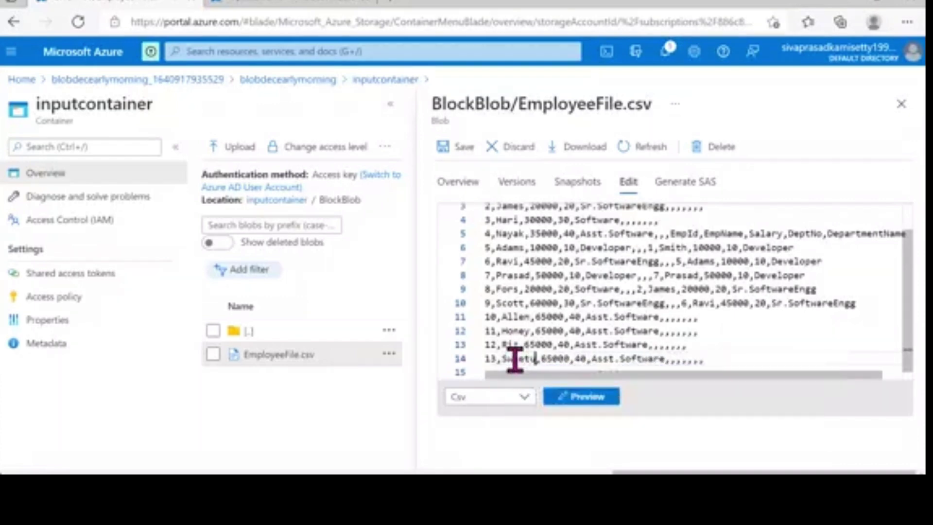
{"action": "left_click", "coordinate": [734, 349]}
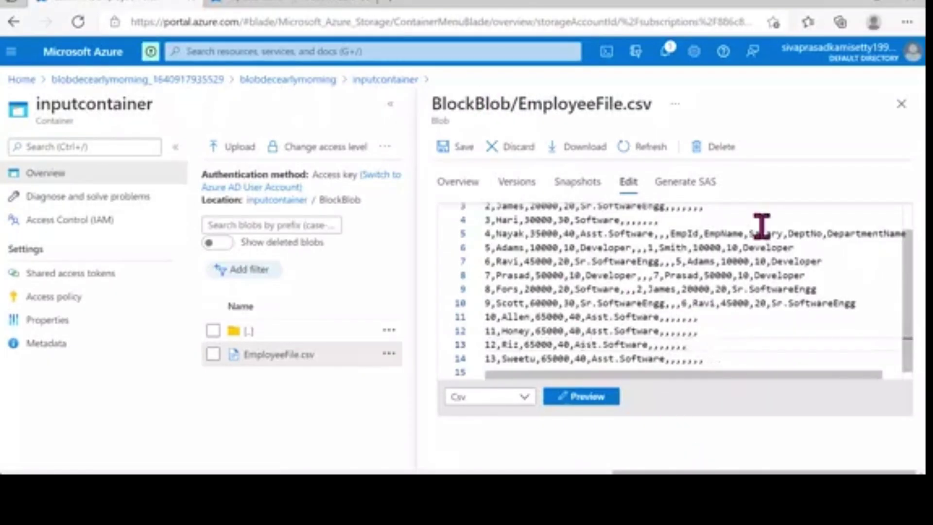
{"action": "left_click", "coordinate": [466, 147]}
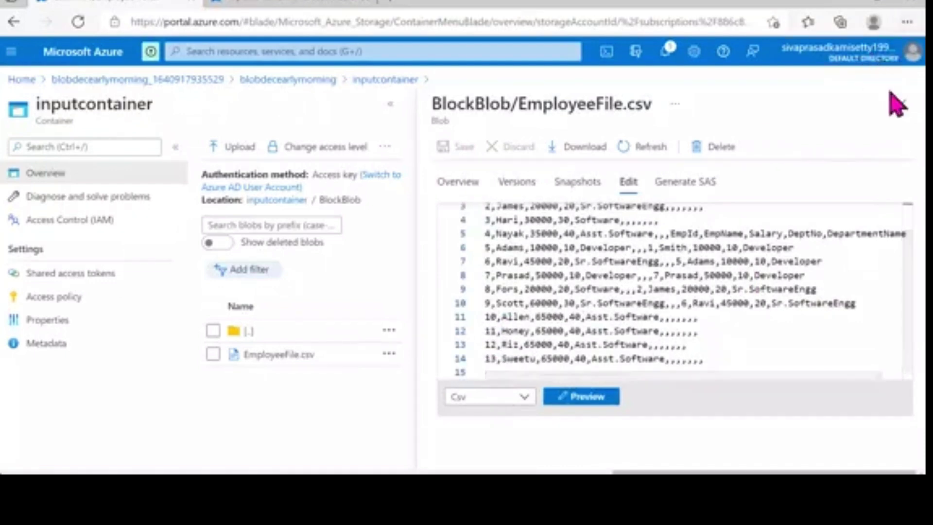
Close EmployeeFile.csv, leave the BlockBlob folder and reopen inputcontainer at its root level
{"action": "left_click", "coordinate": [901, 104]}
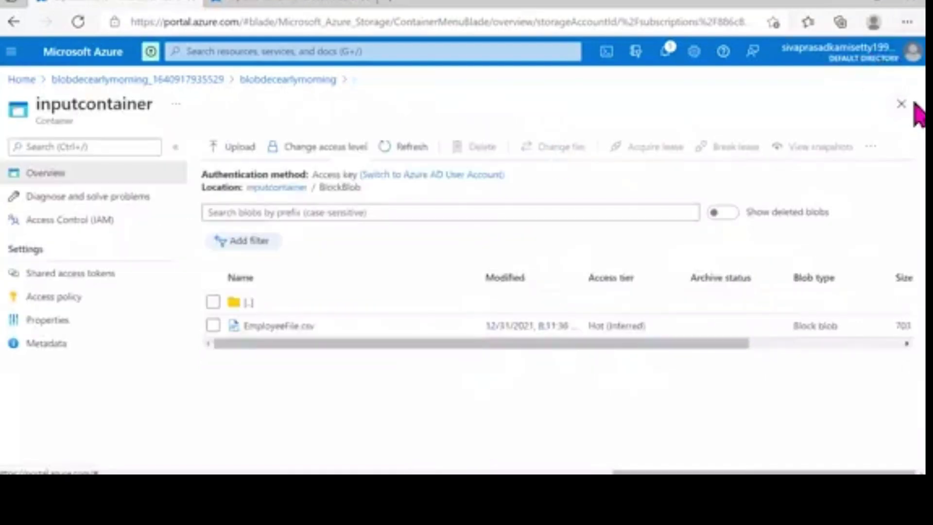
{"action": "left_click", "coordinate": [900, 104]}
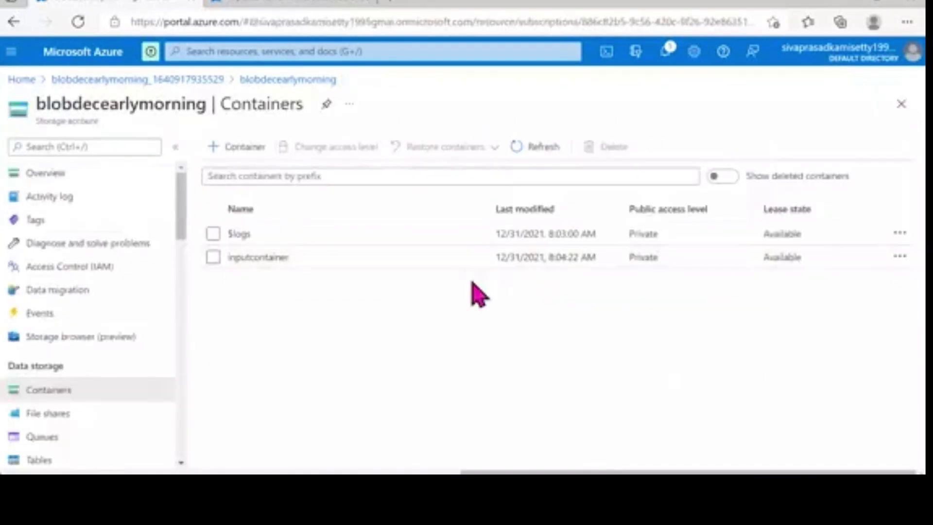
{"action": "left_click", "coordinate": [325, 263]}
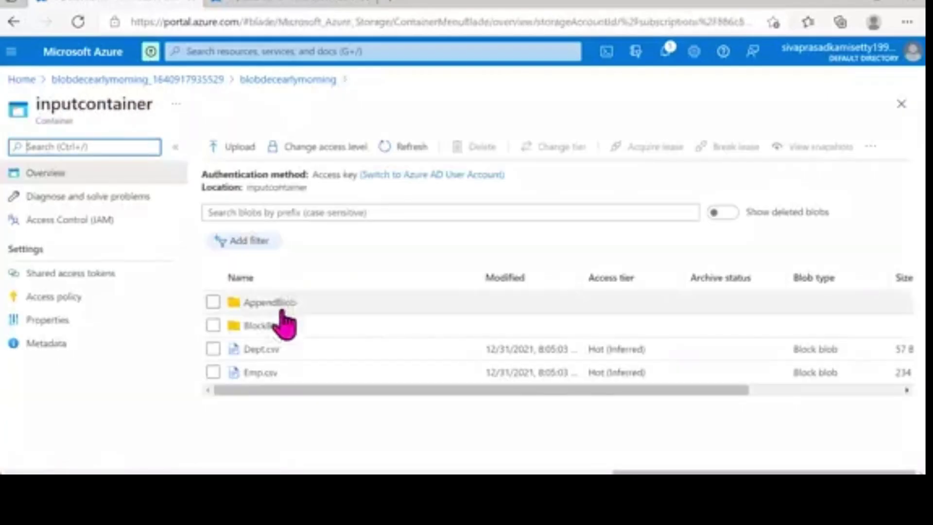
Open Dept.csv from the AppendBlob folder, try to edit it in the portal and read the editing notice
{"action": "left_click", "coordinate": [282, 306]}
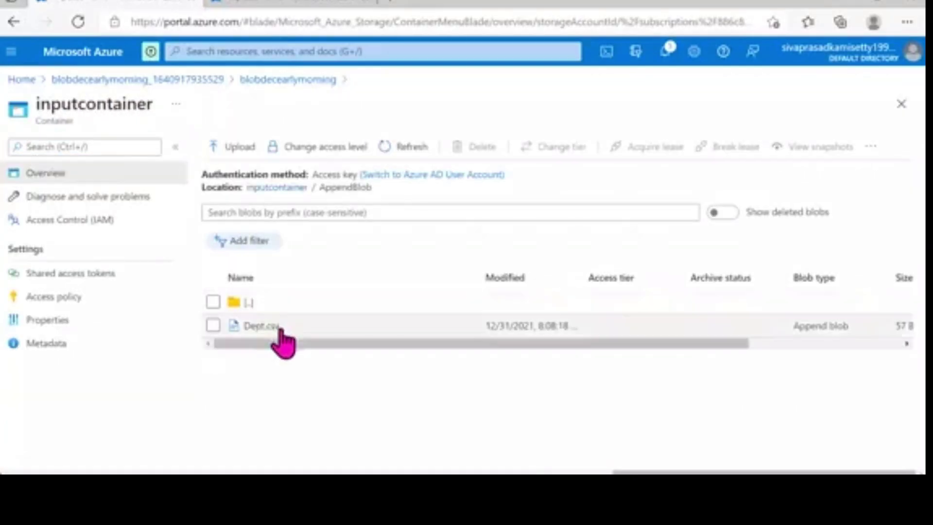
{"action": "left_click", "coordinate": [278, 325]}
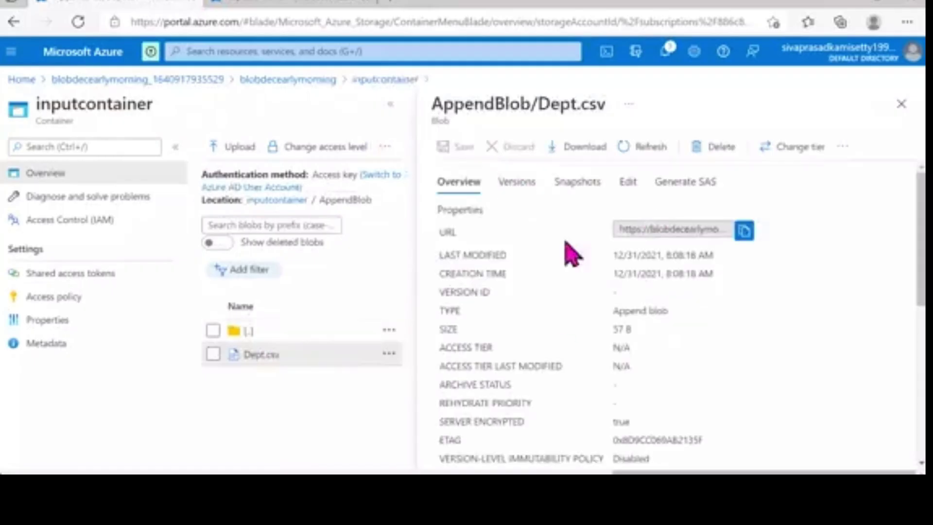
{"action": "left_click", "coordinate": [627, 184]}
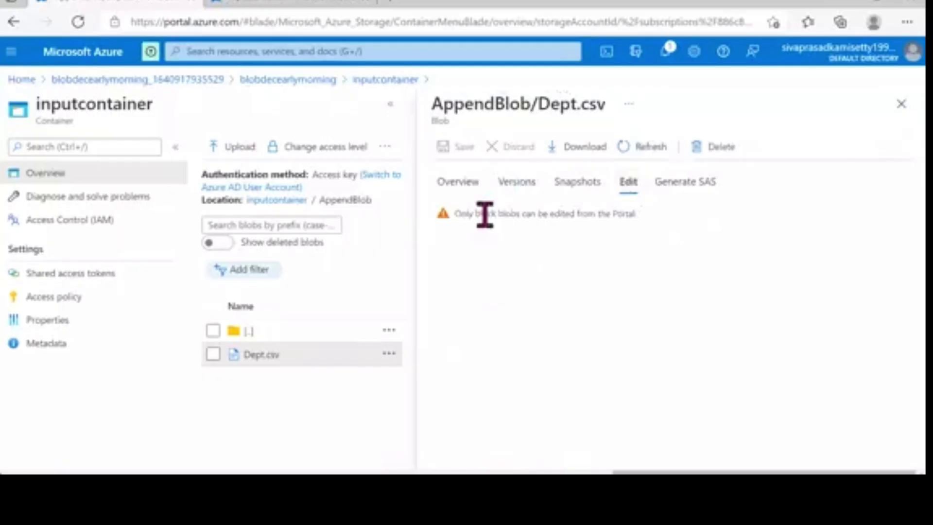
{"action": "left_click_drag", "start_coordinate": [485, 214], "coordinate": [638, 234]}
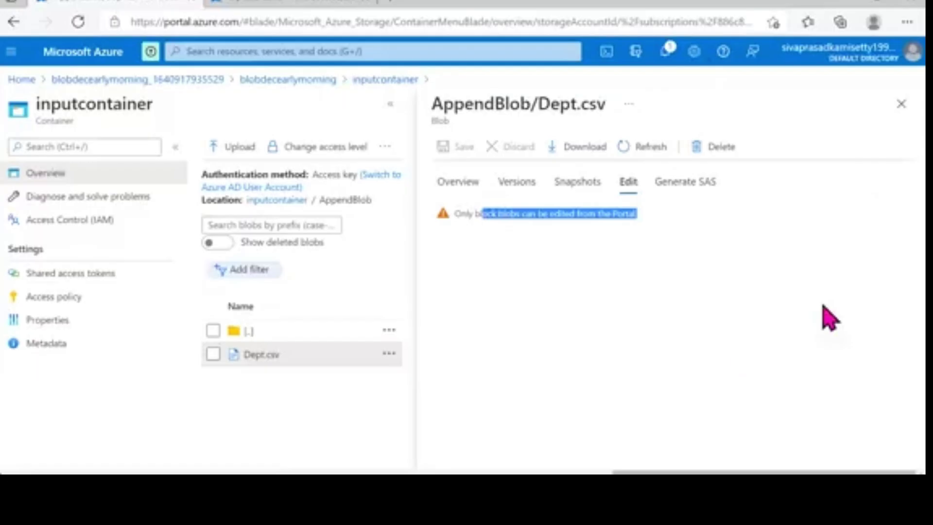
Download Dept.csv from the AppendBlob folder, dismiss the downloads list and close the blob's details
{"action": "left_click", "coordinate": [589, 155]}
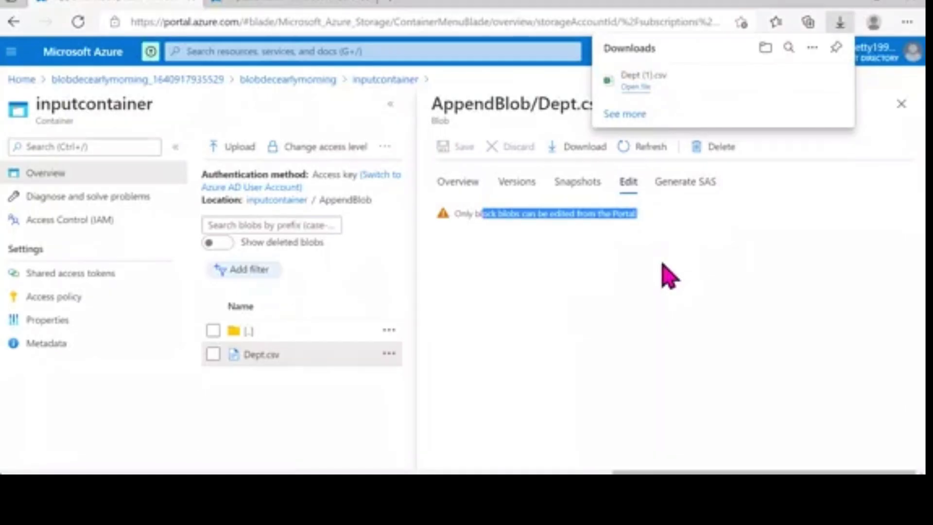
{"action": "left_click", "coordinate": [706, 285]}
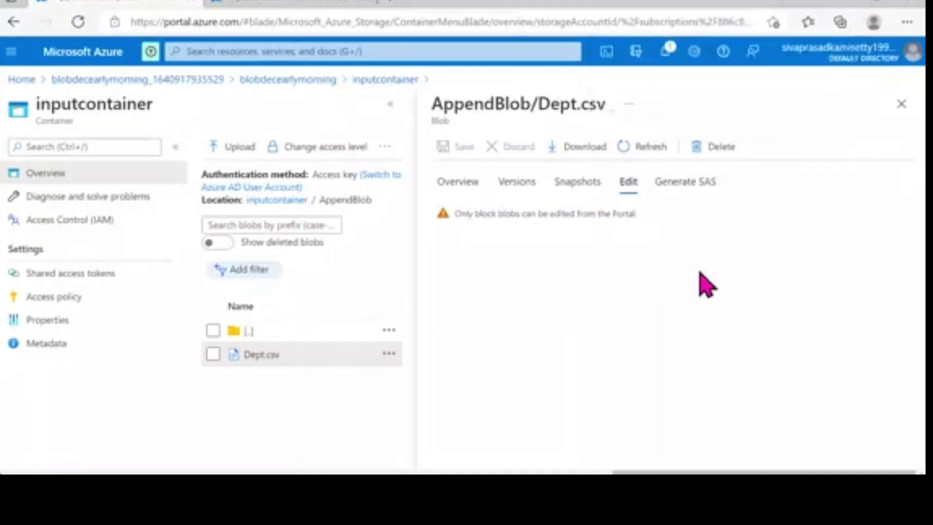
{"action": "left_click", "coordinate": [900, 105]}
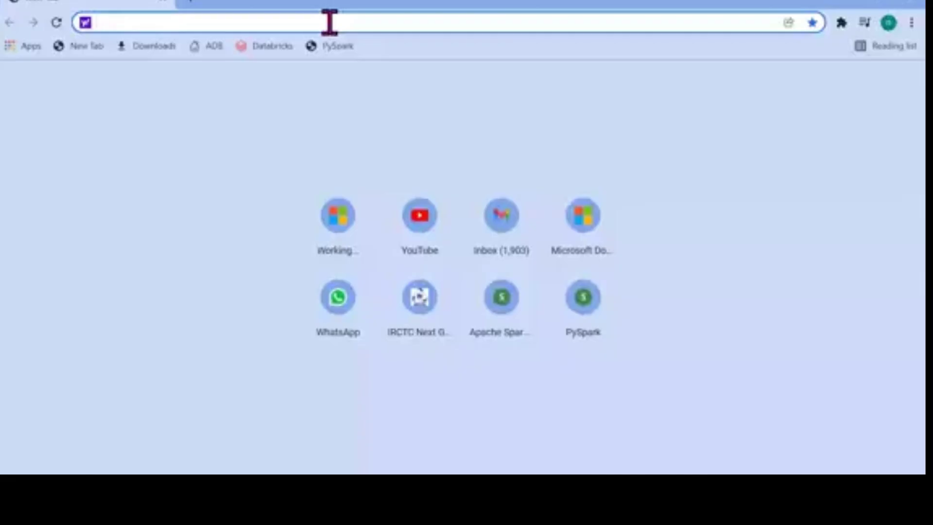
Search the web in Chrome for sample vhd files free download, look through the results and put the browser window away
{"action": "type", "text": "sample vhd"}
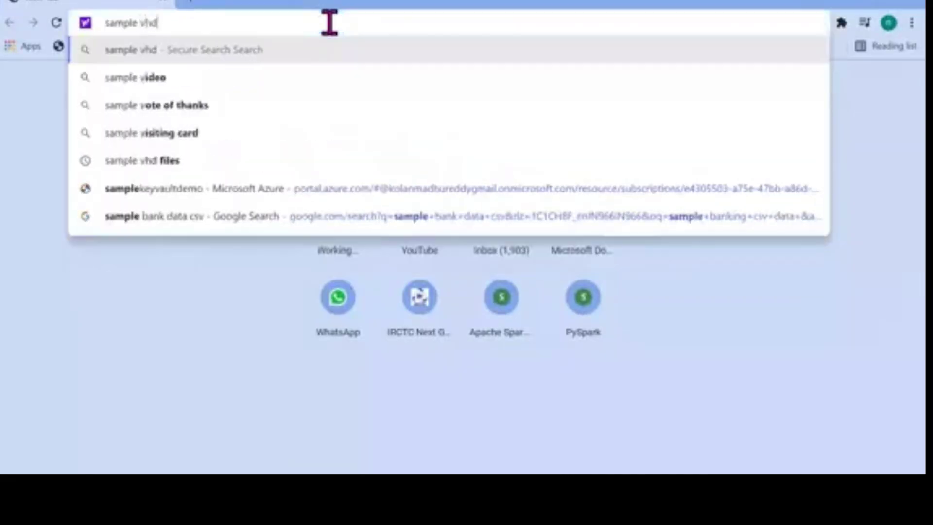
{"action": "type", "text": " files"}
{"action": "key", "text": "Return"}
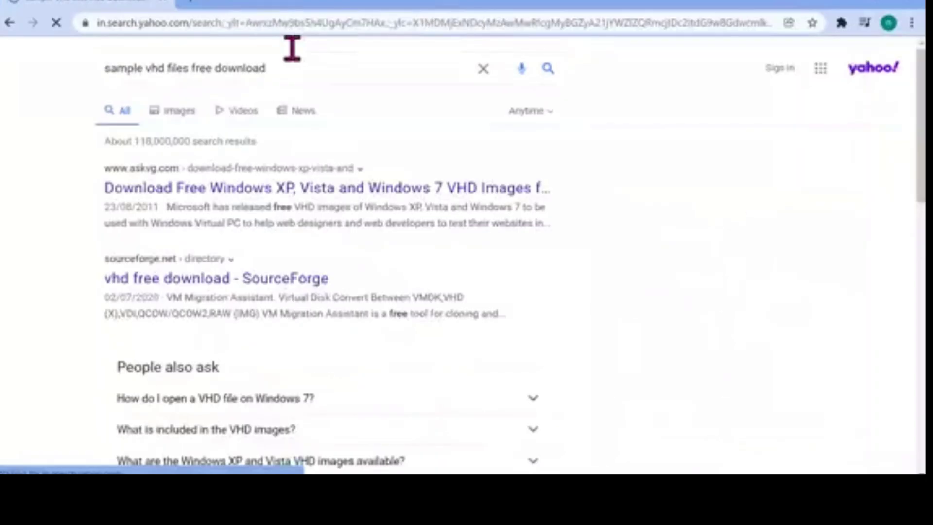
{"action": "scroll", "coordinate": [776, 268], "scroll_direction": "down", "scroll_amount": 1}
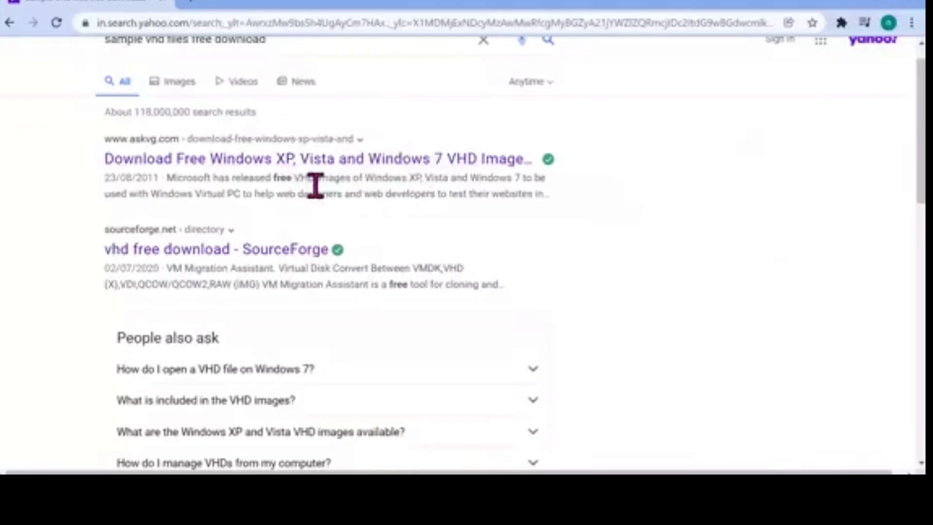
{"action": "left_click", "coordinate": [854, 4]}
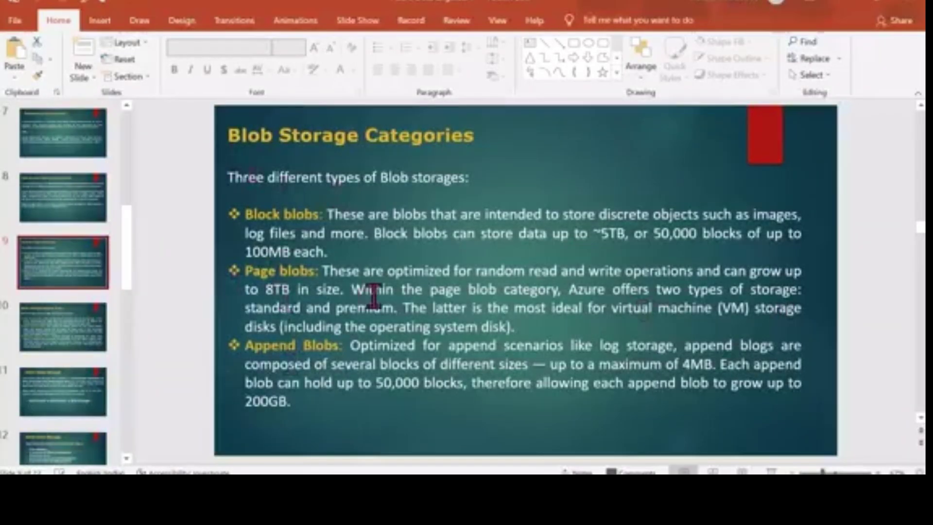
Switch back to the Azure portal, leave the AppendBlob folder and reopen inputcontainer at its root level
{"action": "left_click", "coordinate": [38, 342]}
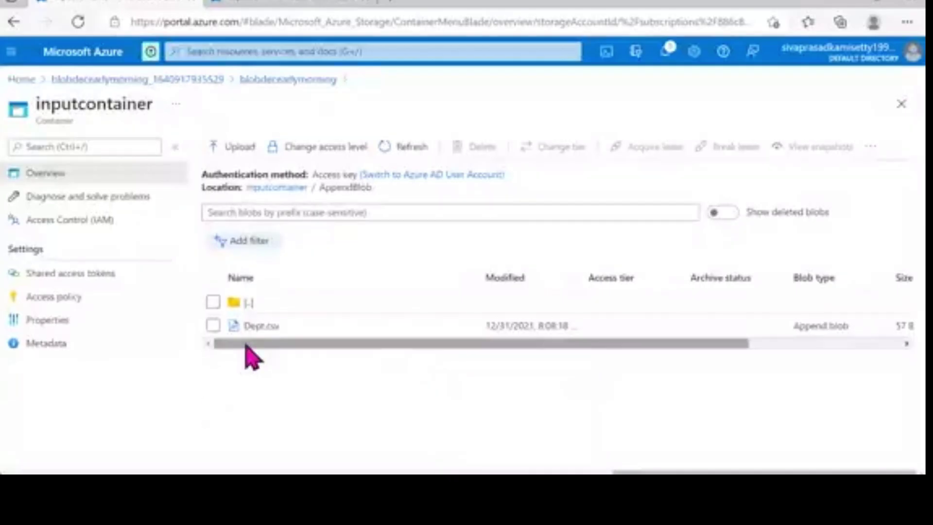
{"action": "left_click", "coordinate": [901, 103]}
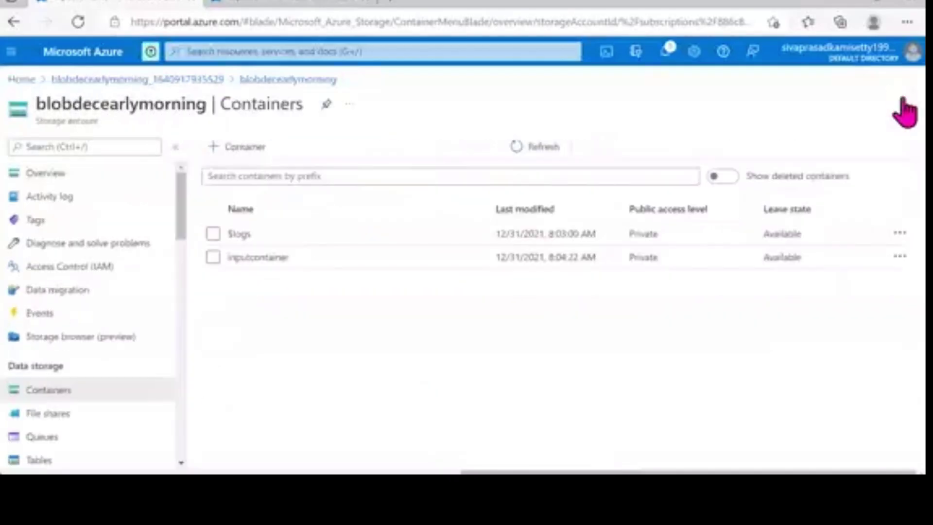
{"action": "left_click", "coordinate": [256, 258]}
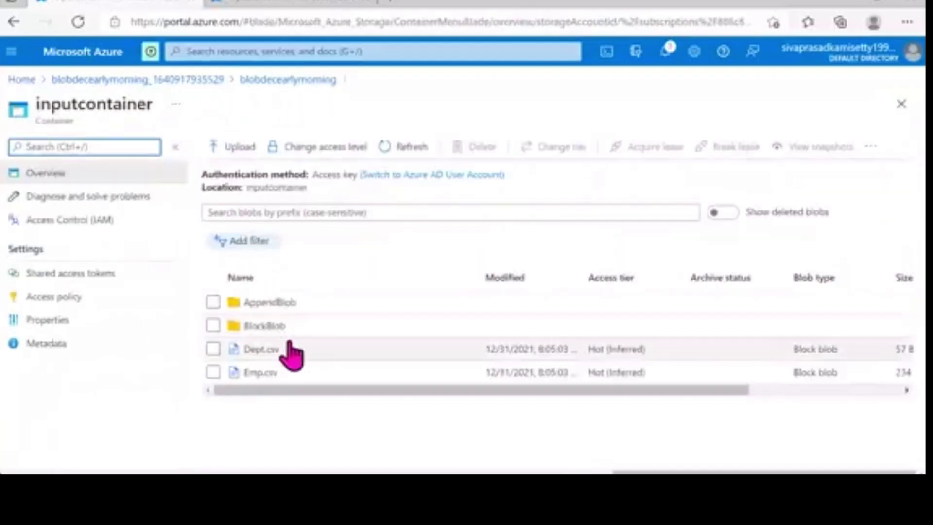
Look into the BlockBlob folder, return to inputcontainer's root and start a blob upload with the file DeptJoinsADB.xlsx
{"action": "left_click", "coordinate": [274, 322]}
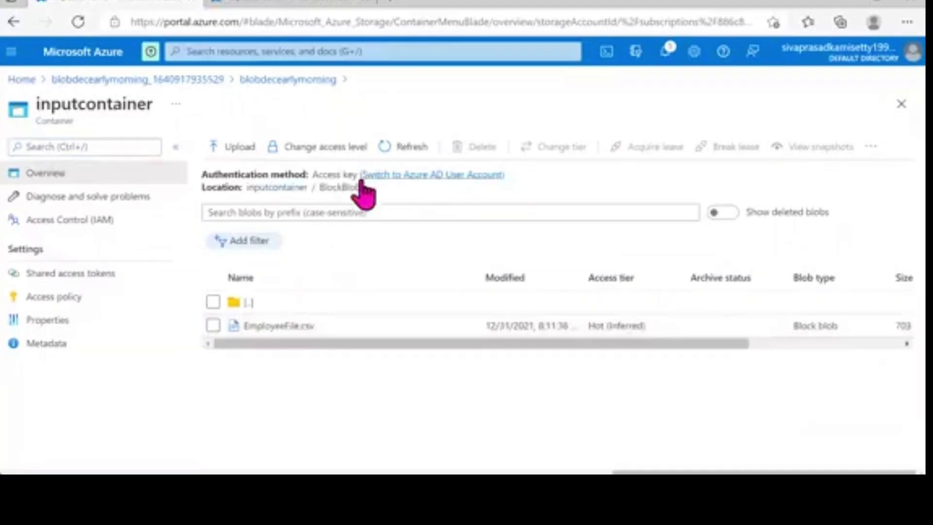
{"action": "left_click", "coordinate": [294, 188]}
{"action": "left_click", "coordinate": [238, 147]}
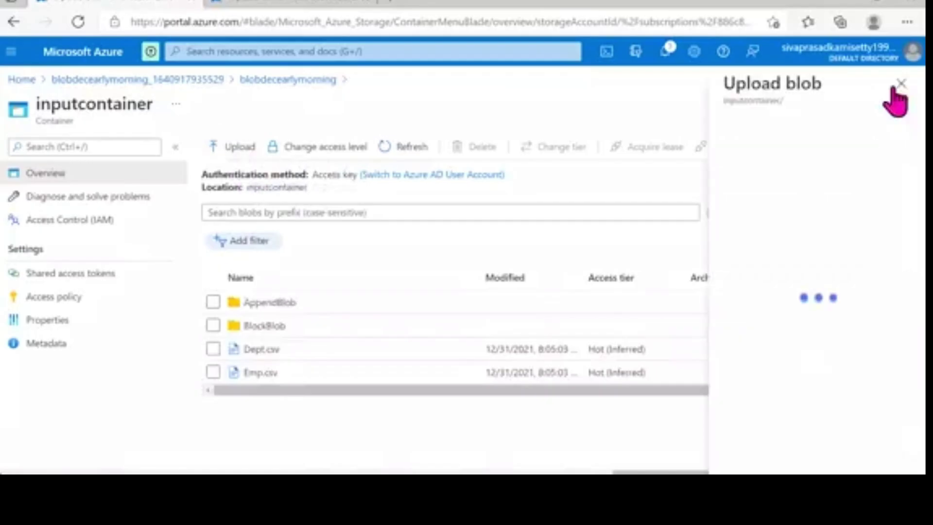
{"action": "left_click", "coordinate": [904, 146]}
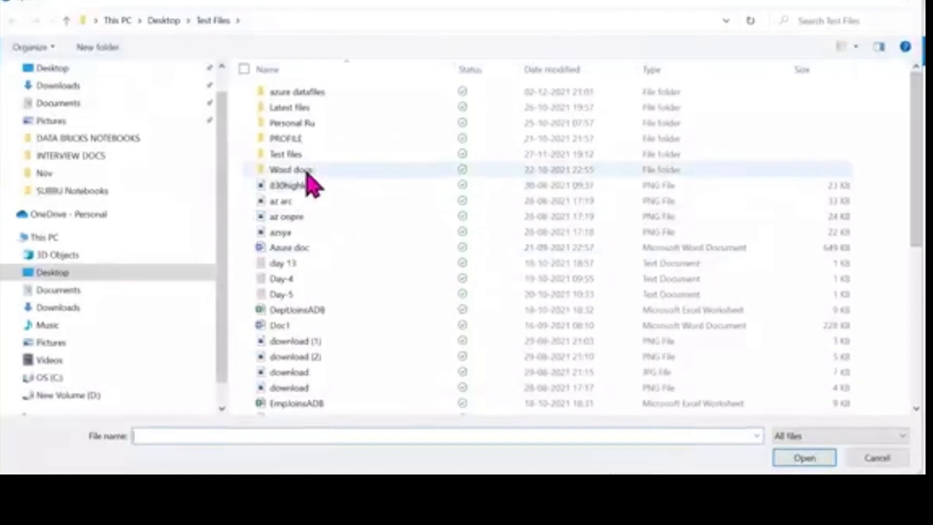
{"action": "left_click", "coordinate": [293, 310]}
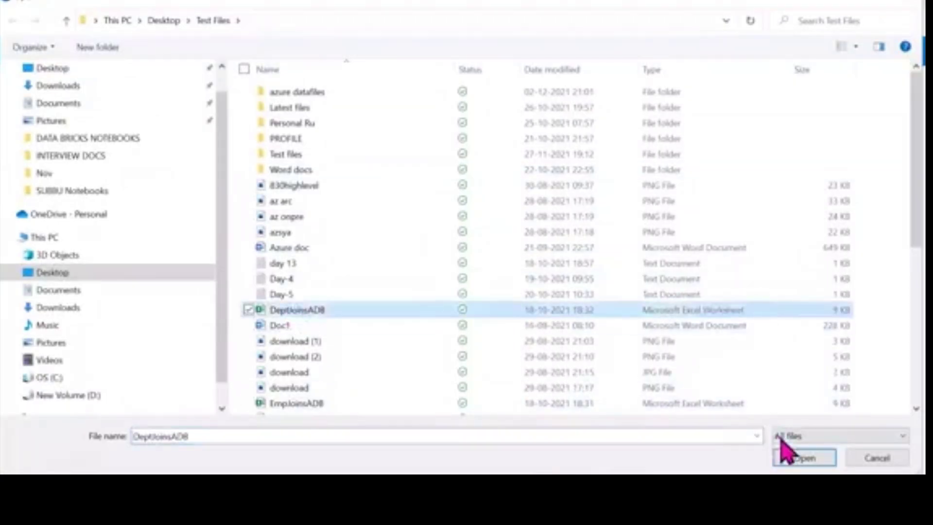
{"action": "left_click", "coordinate": [793, 459]}
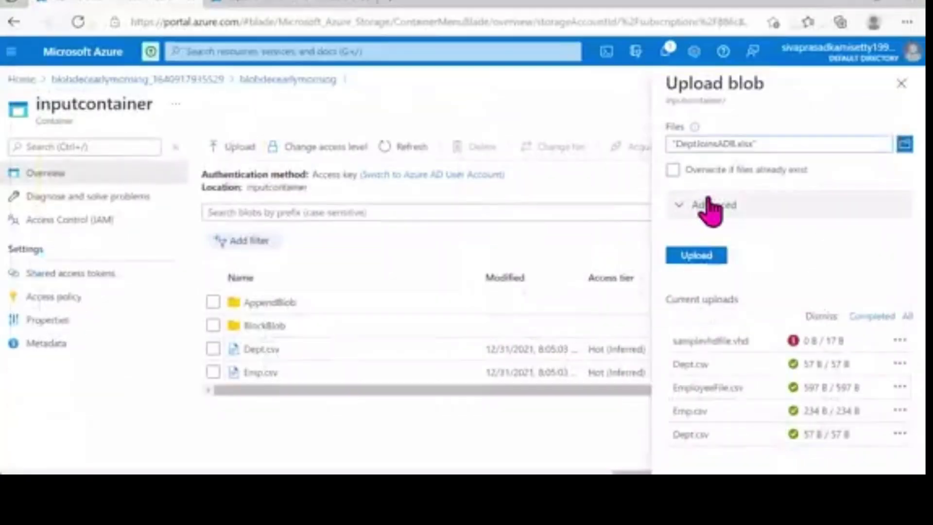
Expand the advanced upload settings and examine the available access tier options without changing the tier
{"action": "left_click", "coordinate": [708, 208]}
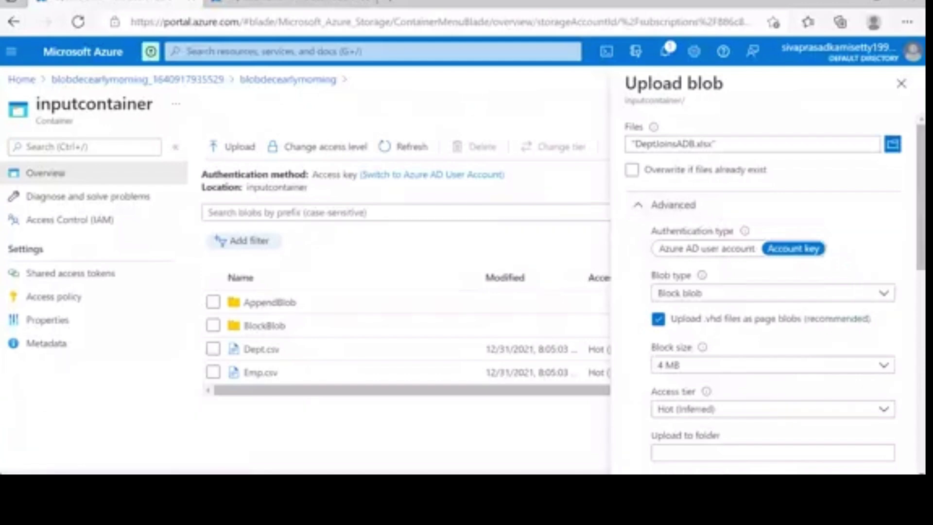
{"action": "left_click_drag", "start_coordinate": [671, 319], "coordinate": [807, 311]}
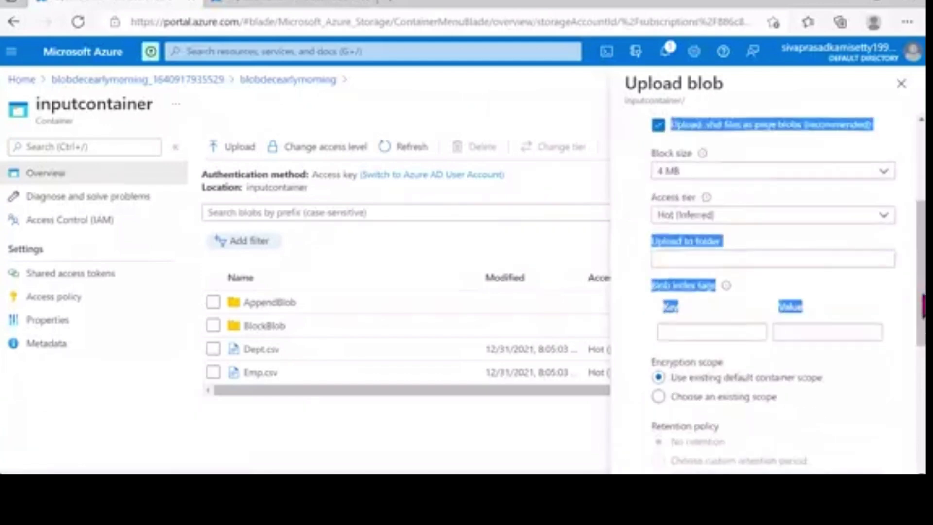
{"action": "left_click", "coordinate": [710, 215]}
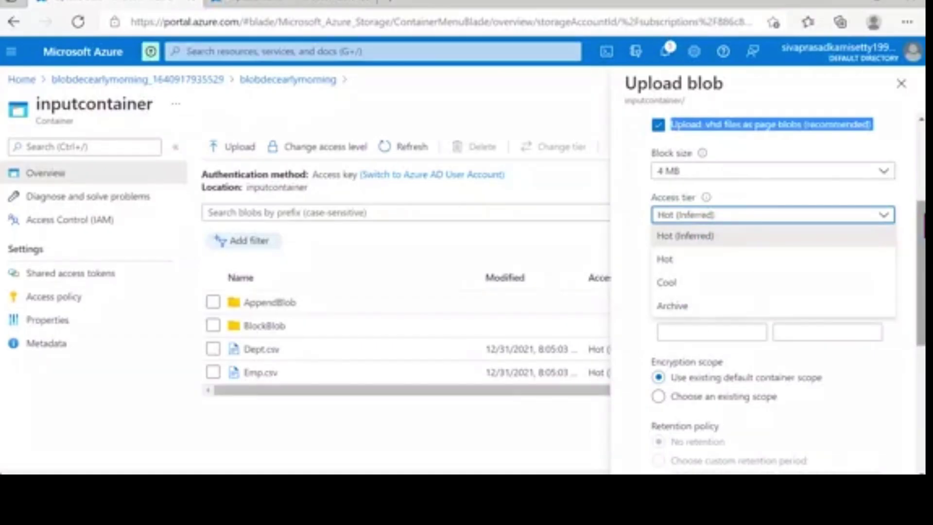
{"action": "left_click", "coordinate": [911, 211]}
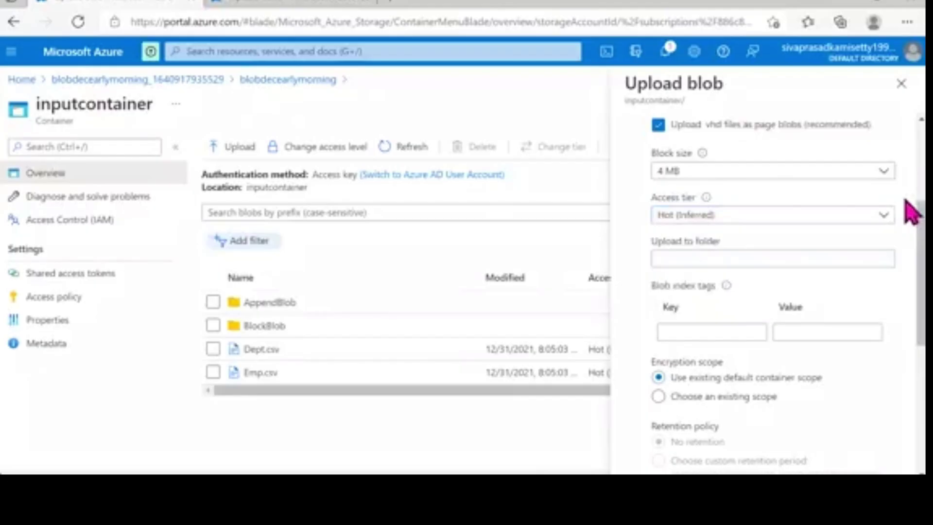
Put the portal window away, switch to the text notes and review the Hot, Cool and Archive access tier descriptions
{"action": "left_click", "coordinate": [854, 5]}
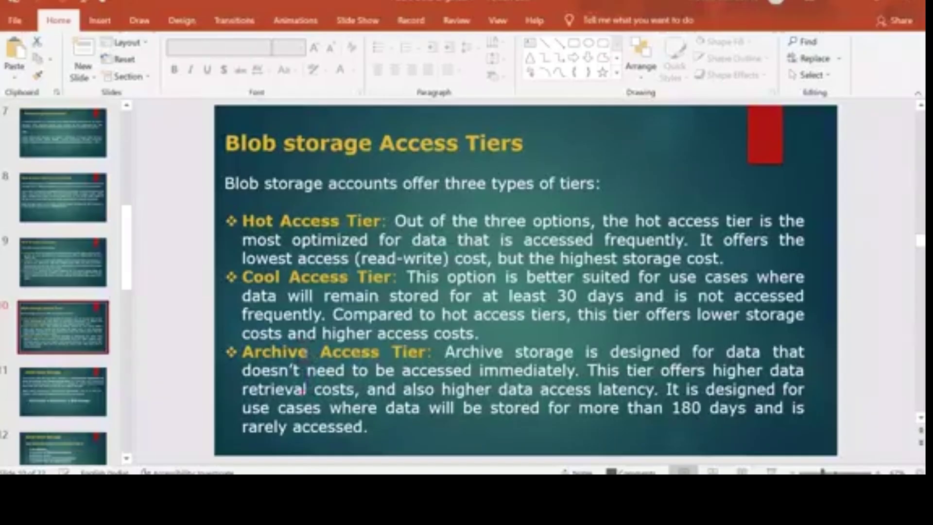
{"action": "key", "text": "alt+Tab"}
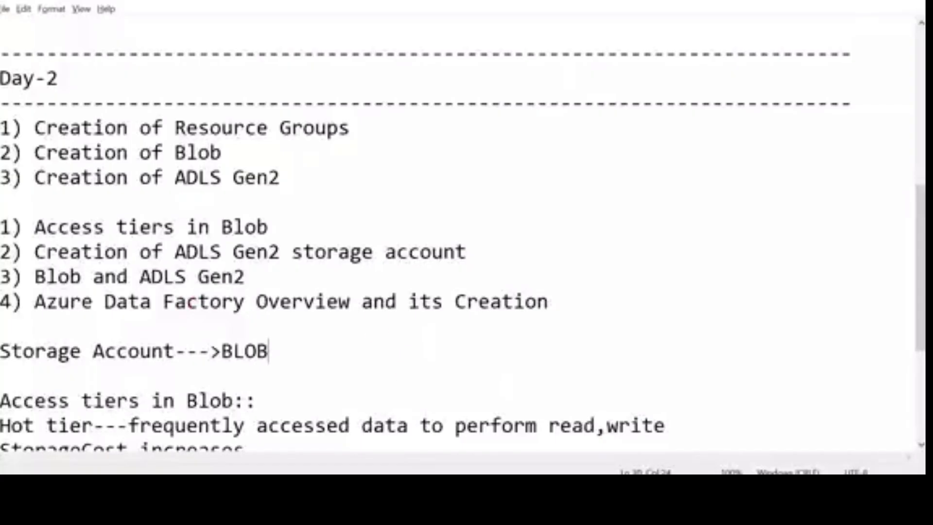
{"action": "scroll", "coordinate": [406, 366], "scroll_direction": "down", "scroll_amount": 2}
{"action": "scroll", "coordinate": [68, 250], "scroll_direction": "down", "scroll_amount": 1}
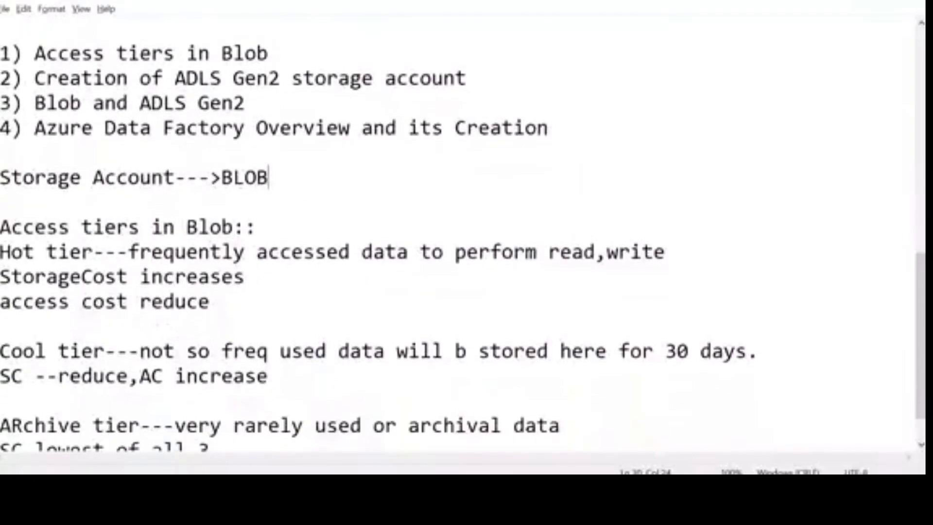
{"action": "double_click", "coordinate": [126, 253]}
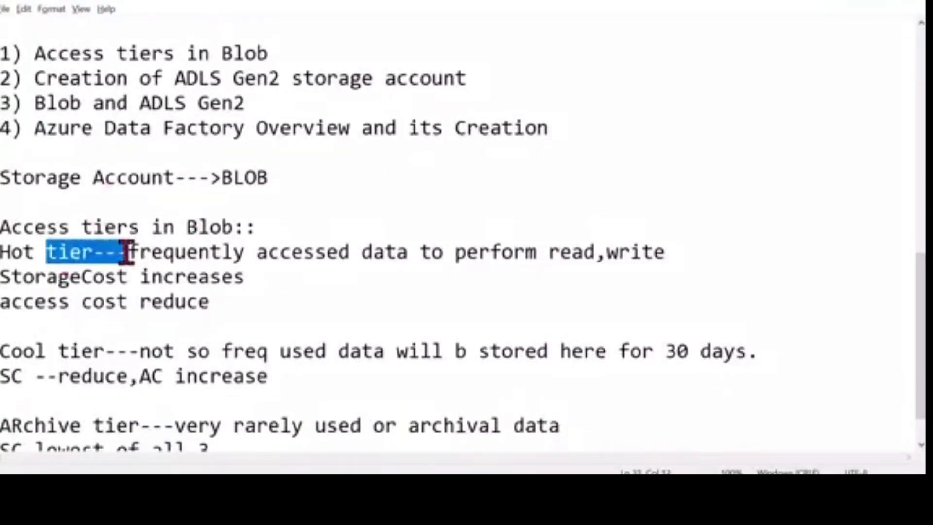
{"action": "left_click", "coordinate": [376, 315]}
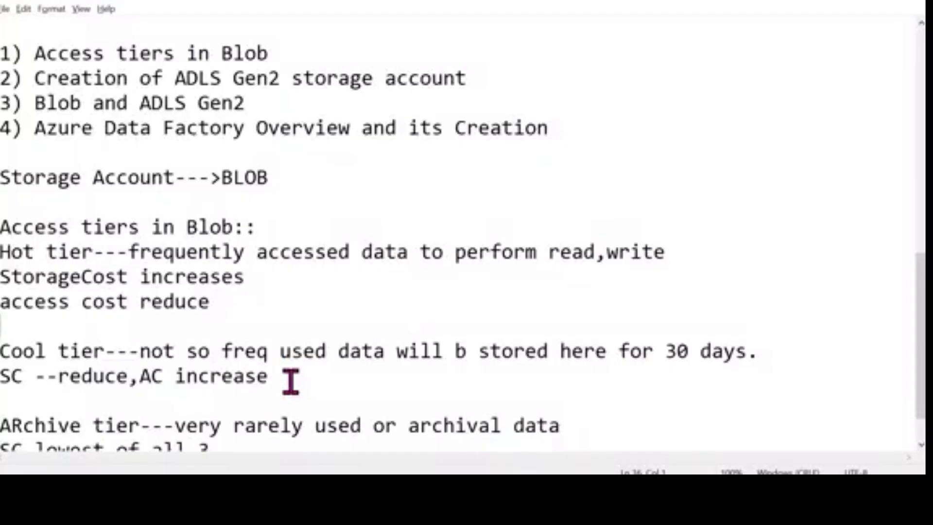
{"action": "scroll", "coordinate": [291, 382], "scroll_direction": "down", "scroll_amount": 1}
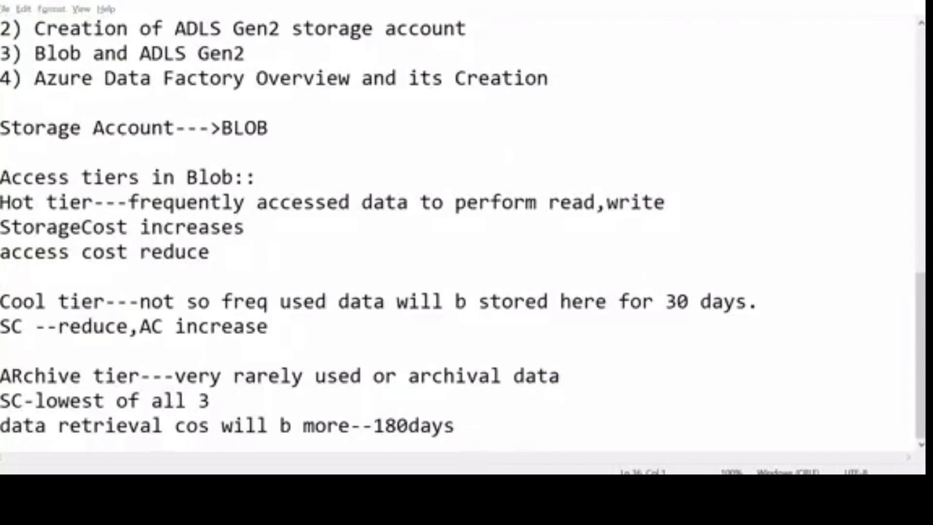
Show the ADLS Gen2 Storage introduction slide in PowerPoint, and return to the text notes to review the topic list and access tiers
{"action": "key", "text": "alt+Tab"}
{"action": "left_click", "coordinate": [92, 406]}
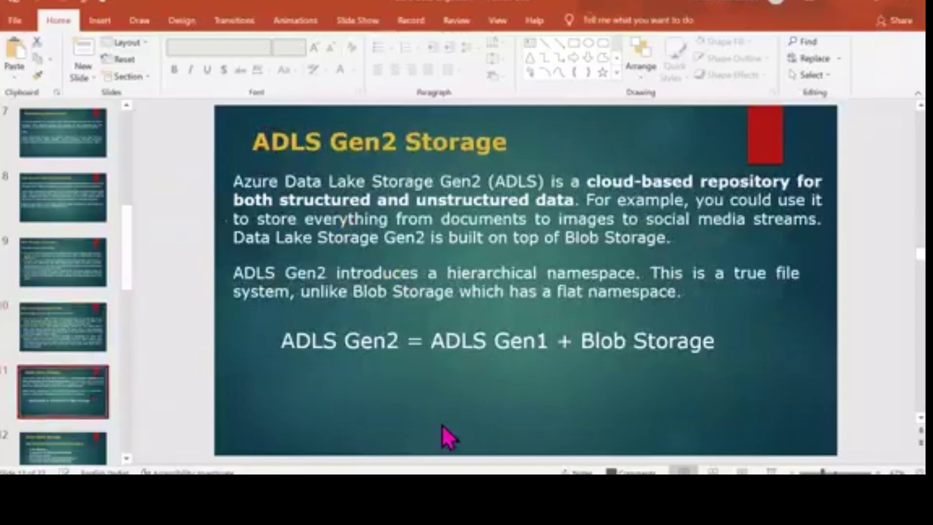
{"action": "mouse_move", "coordinate": [517, 484]}
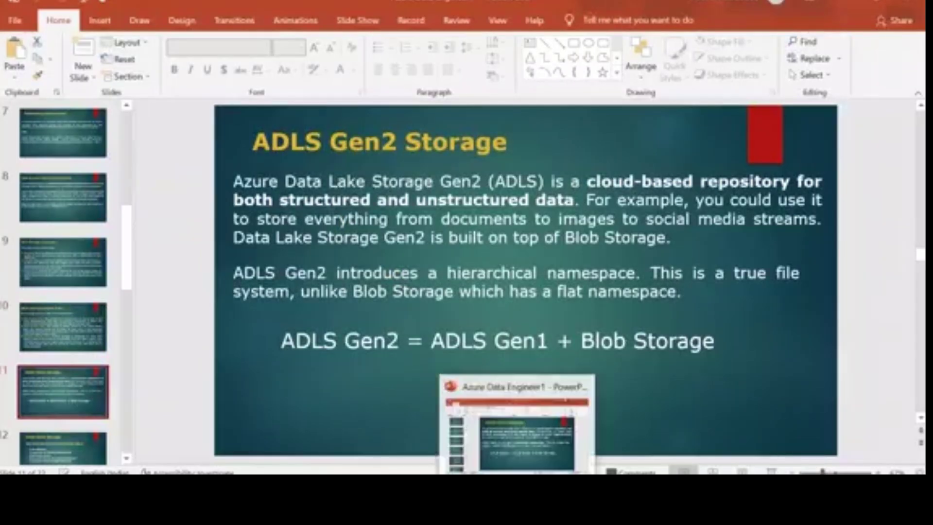
{"action": "left_click", "coordinate": [466, 486]}
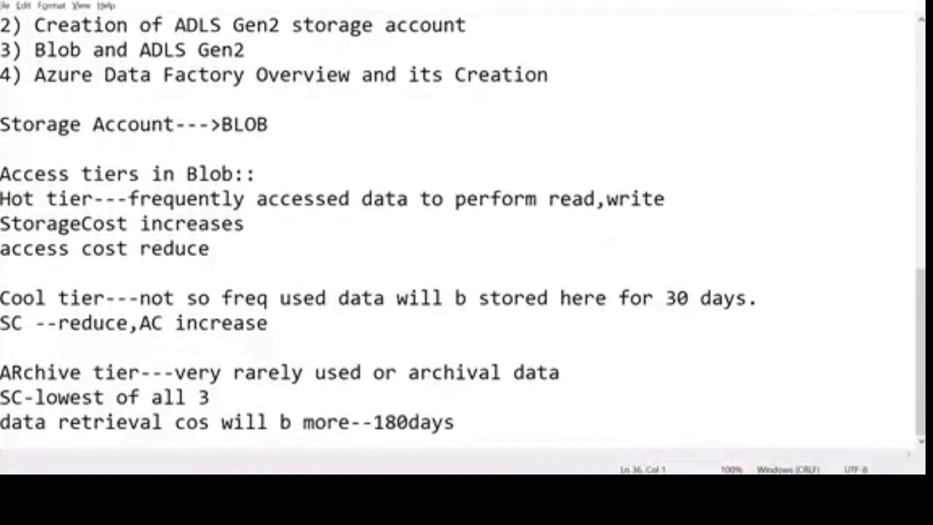
{"action": "scroll", "coordinate": [461, 233], "scroll_direction": "up", "scroll_amount": 2}
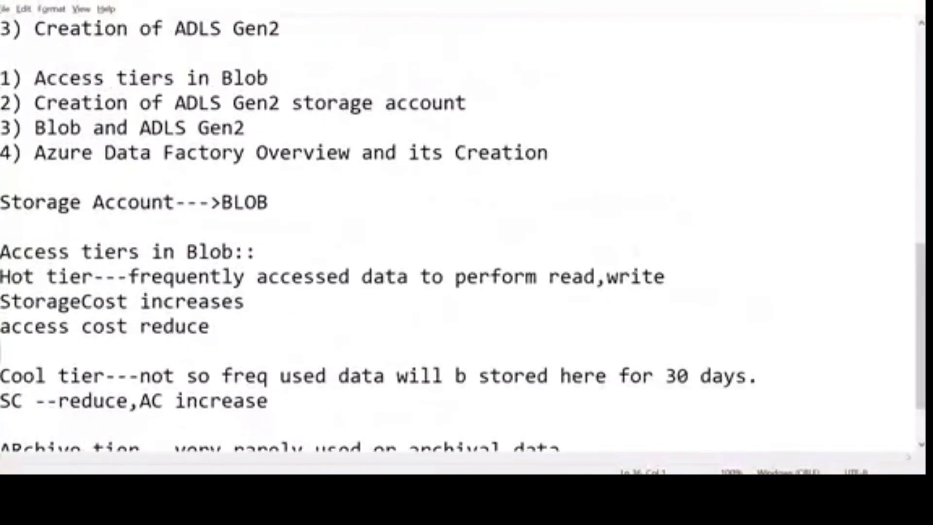
{"action": "scroll", "coordinate": [466, 233], "scroll_direction": "down", "scroll_amount": 1}
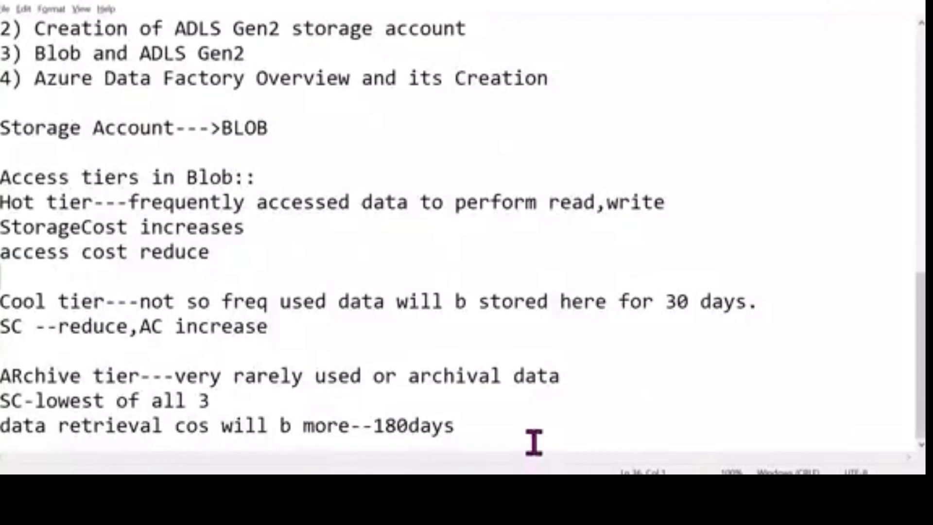
{"action": "left_click", "coordinate": [534, 442]}
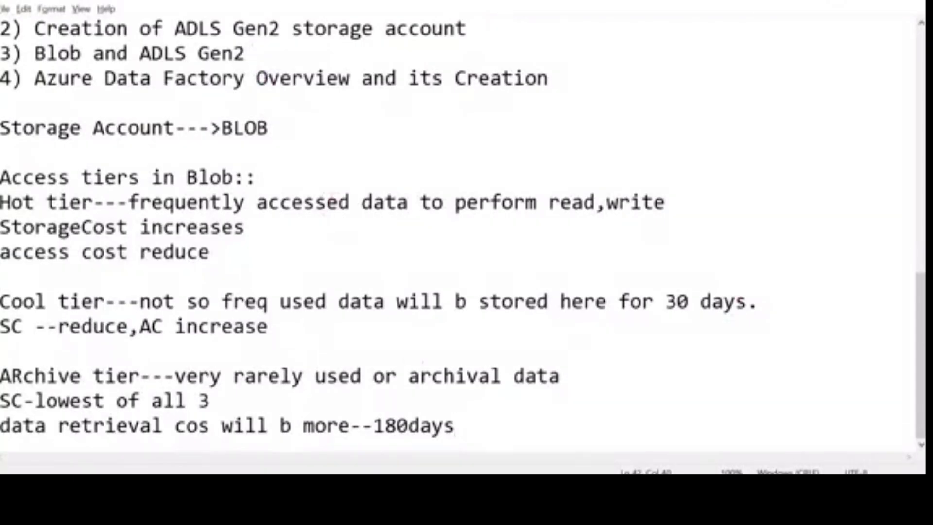
Switch to the presentation, view the Data Lake Storage Gen2 key features slide and go back to the ADLS Gen2 introduction slide
{"action": "key", "text": "alt+Tab"}
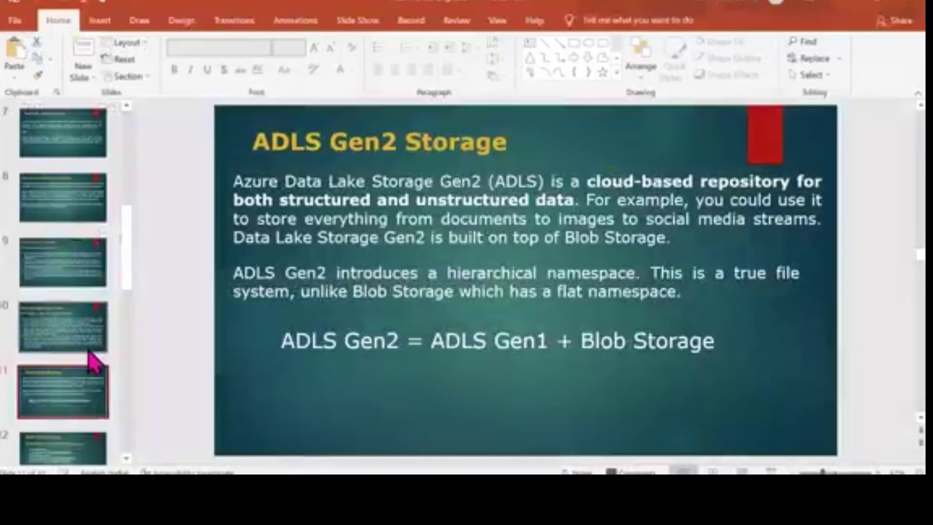
{"action": "left_click", "coordinate": [37, 448]}
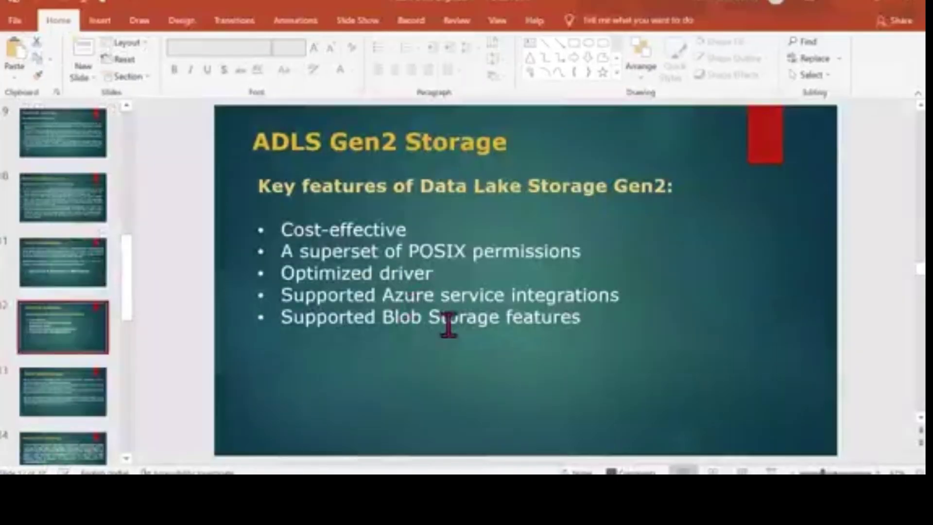
{"action": "left_click", "coordinate": [48, 281]}
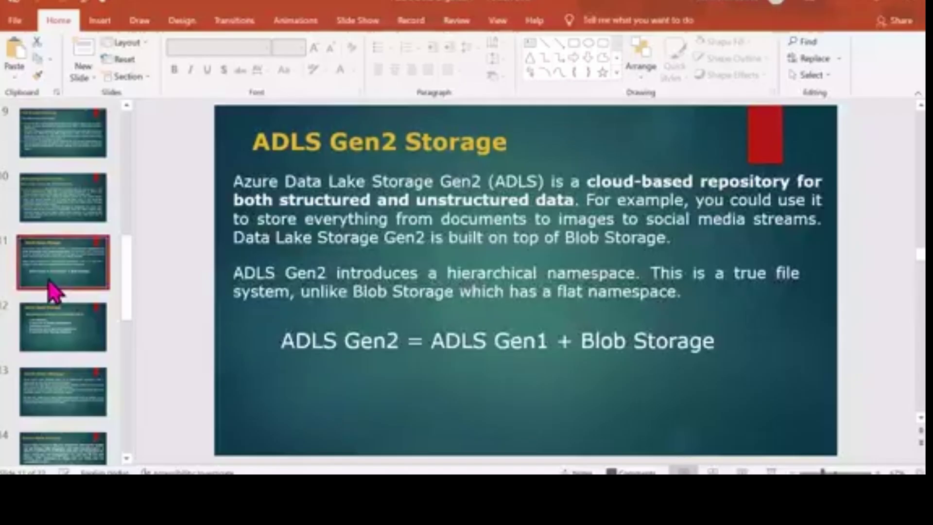
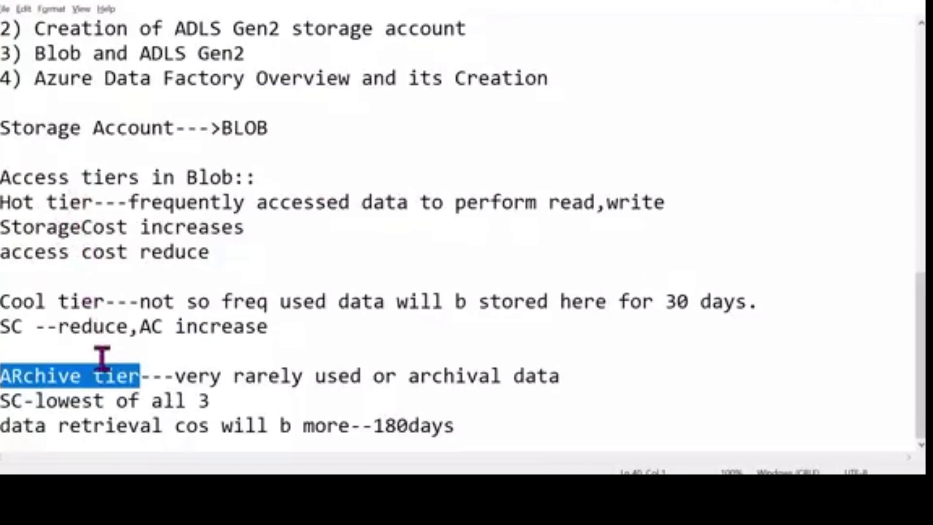
Put away the notes and the ADE folder window, and switch back to the Azure portal in Edge
{"action": "left_click", "coordinate": [848, 2]}
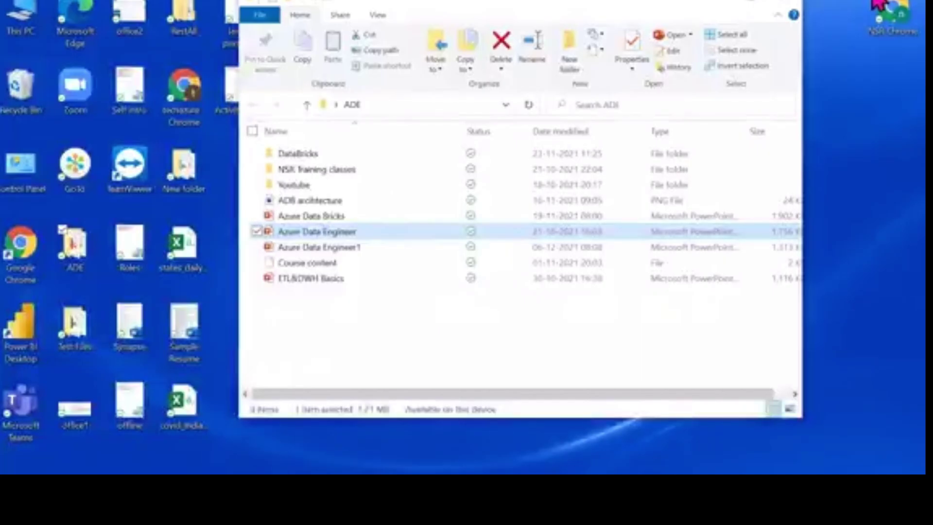
{"action": "left_click", "coordinate": [715, 6]}
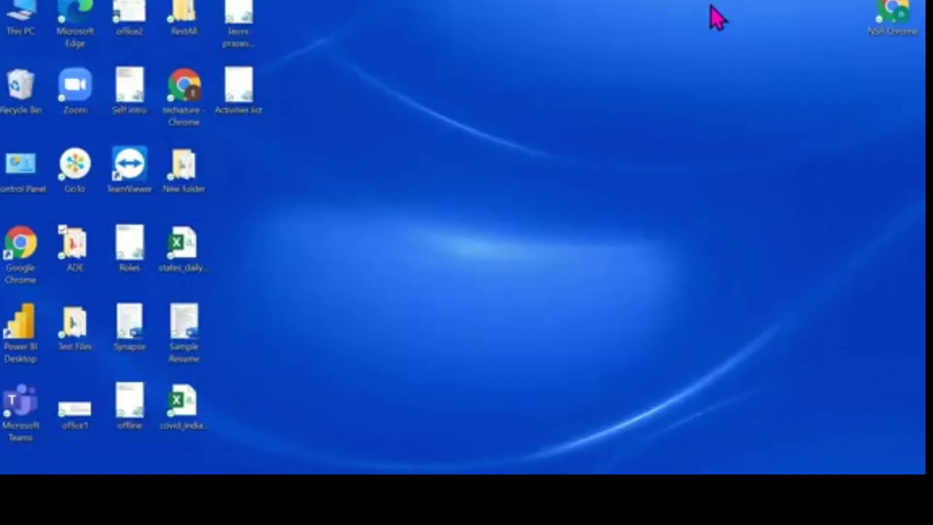
{"action": "left_click", "coordinate": [486, 488]}
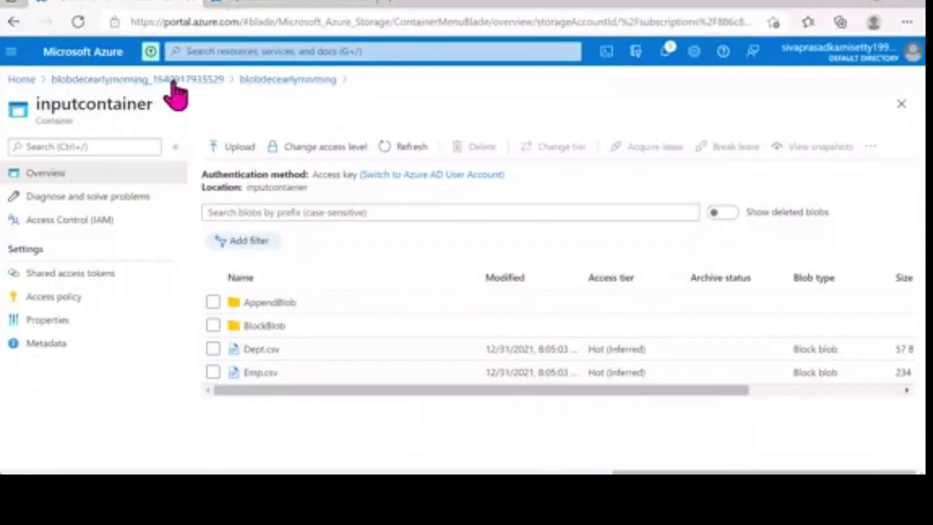
Leave the container, find Resource groups through the portal search, open RG_DecEarlyMorning and collapse its Essentials section
{"action": "left_click", "coordinate": [90, 82]}
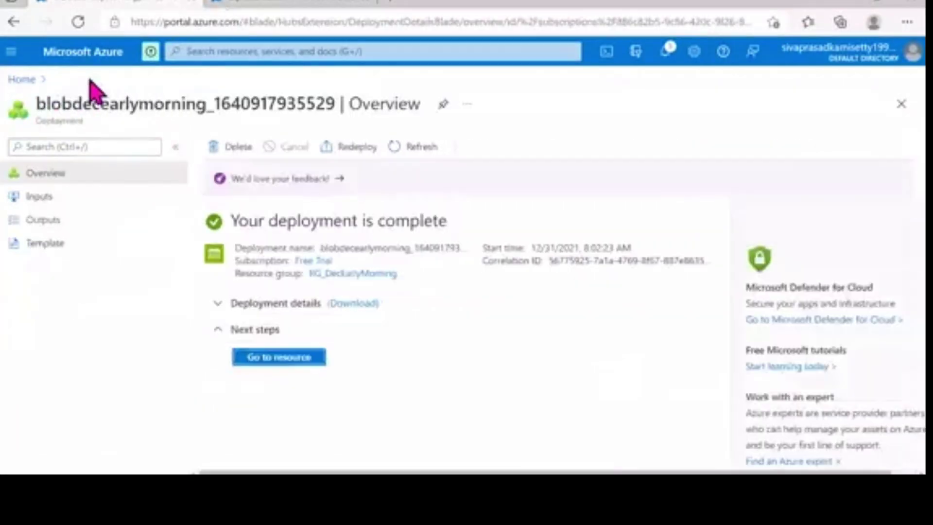
{"action": "left_click", "coordinate": [233, 52]}
{"action": "type", "text": "res"}
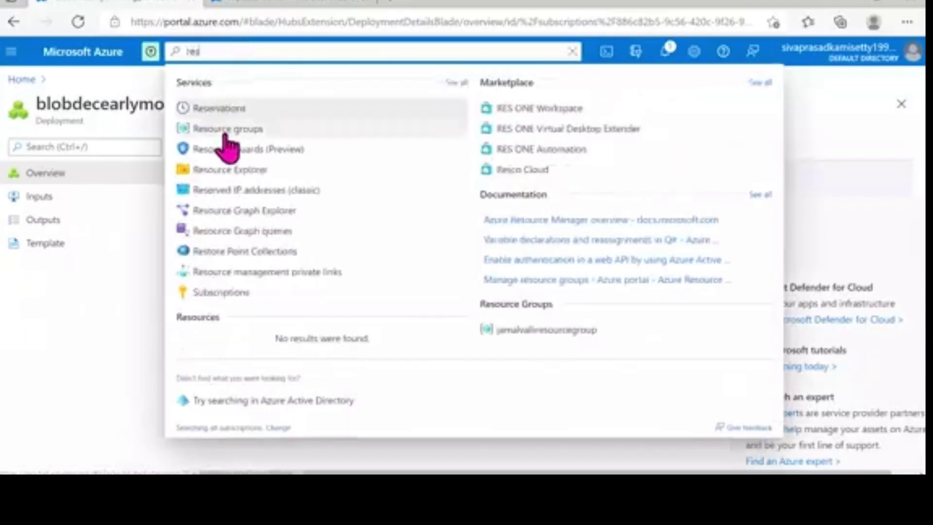
{"action": "left_click", "coordinate": [223, 129]}
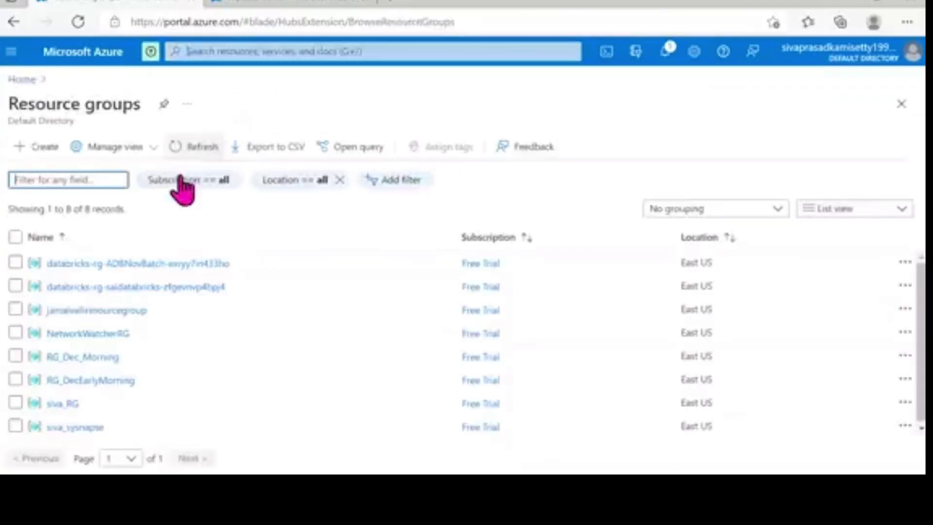
{"action": "left_click", "coordinate": [90, 381]}
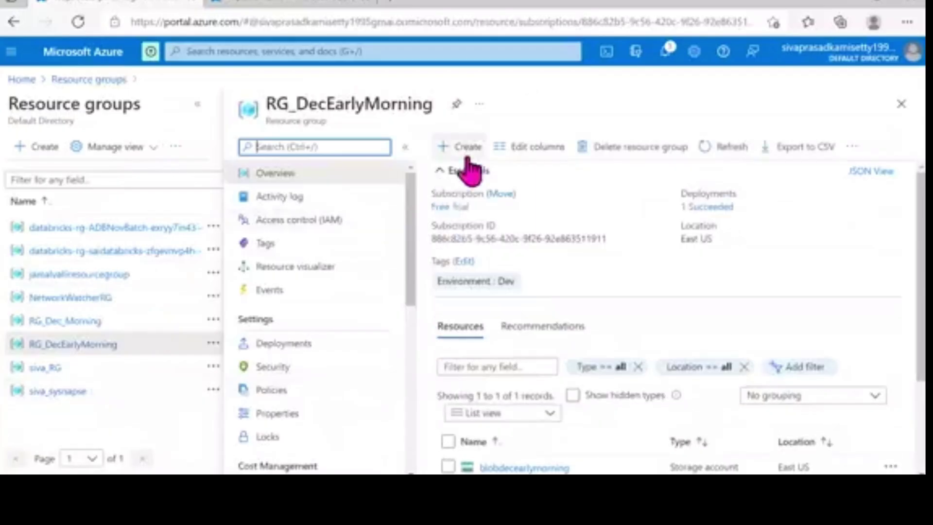
{"action": "left_click", "coordinate": [467, 171]}
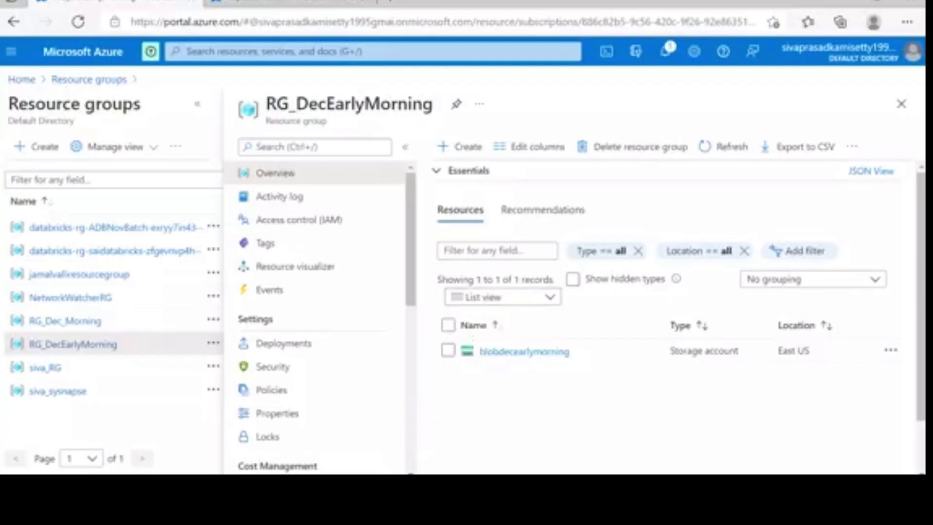
Switch to the text notes and append /Gen2 to the Storage Account--->BLOB line
{"action": "key", "text": "alt+Tab"}
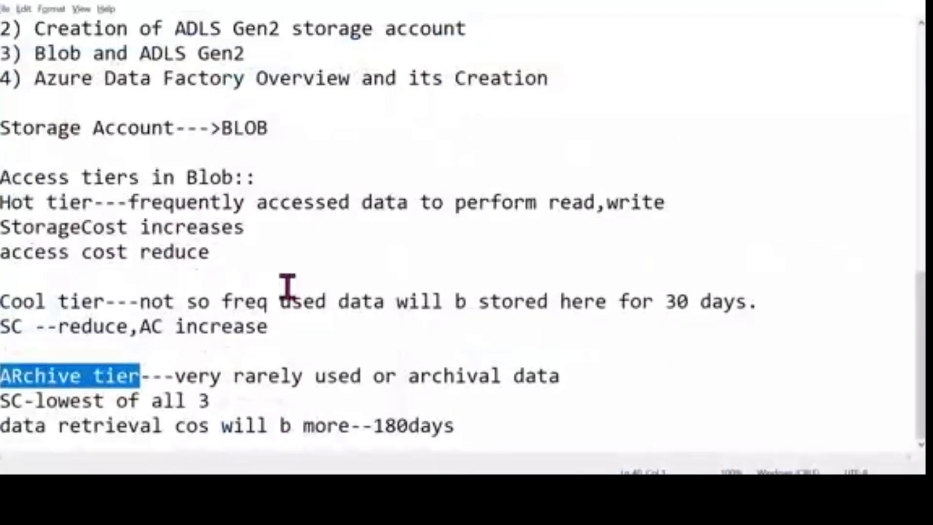
{"action": "left_click", "coordinate": [267, 129]}
{"action": "type", "text": "/Gen2"}
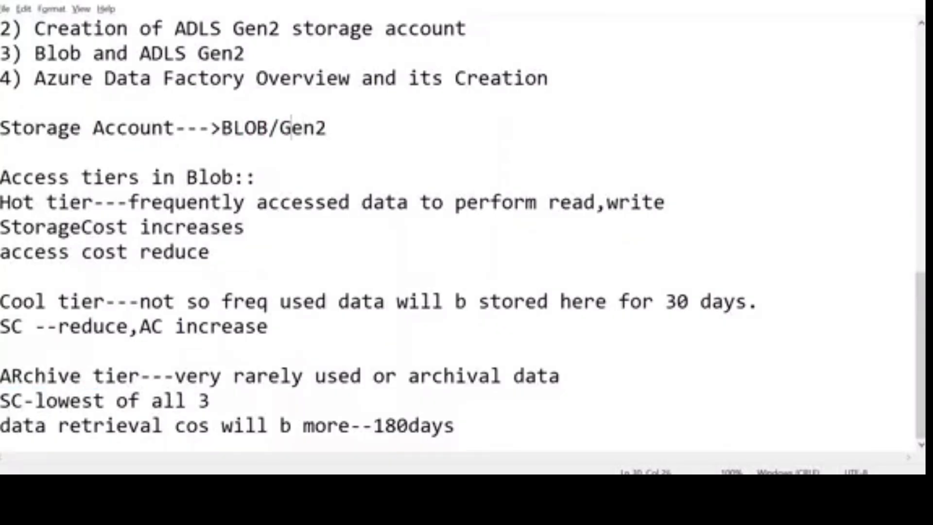
Insert ADLS before Gen2 in the Storage Account--->BLOB line and briefly highlight the words Storage Account
{"action": "left_click", "coordinate": [278, 129]}
{"action": "type", "text": "ADLS"}
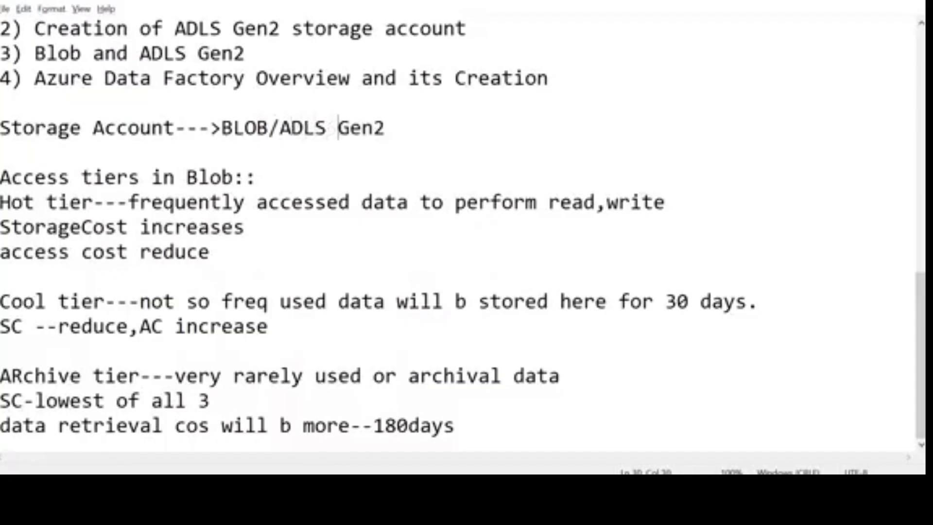
{"action": "left_click_drag", "start_coordinate": [176, 127], "coordinate": [1, 138]}
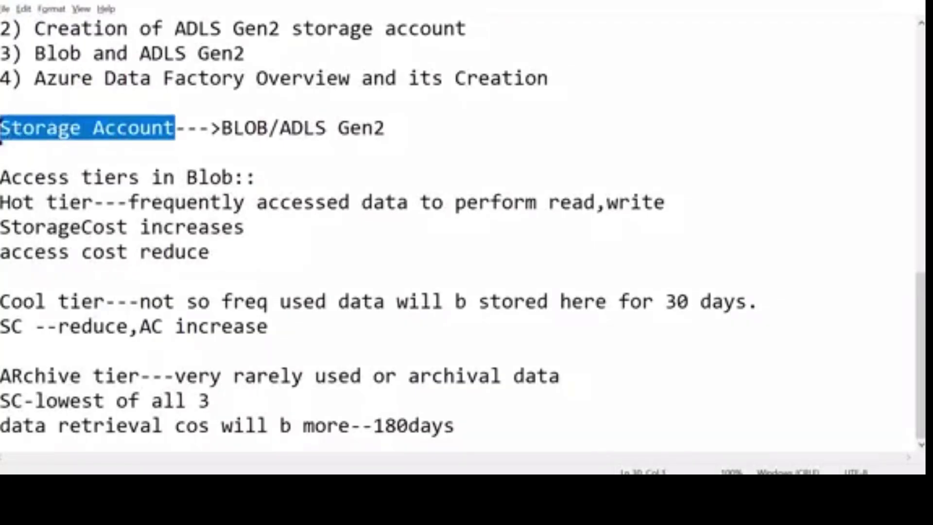
{"action": "left_click", "coordinate": [130, 149]}
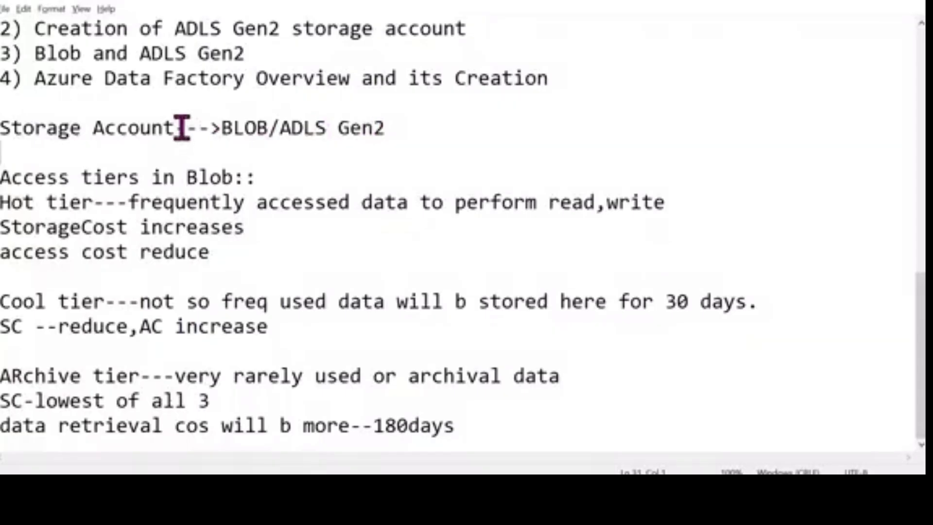
Put away the notes, find Storage accounts through the portal search and start creating a new storage account
{"action": "left_click", "coordinate": [837, 2]}
{"action": "left_click", "coordinate": [434, 53]}
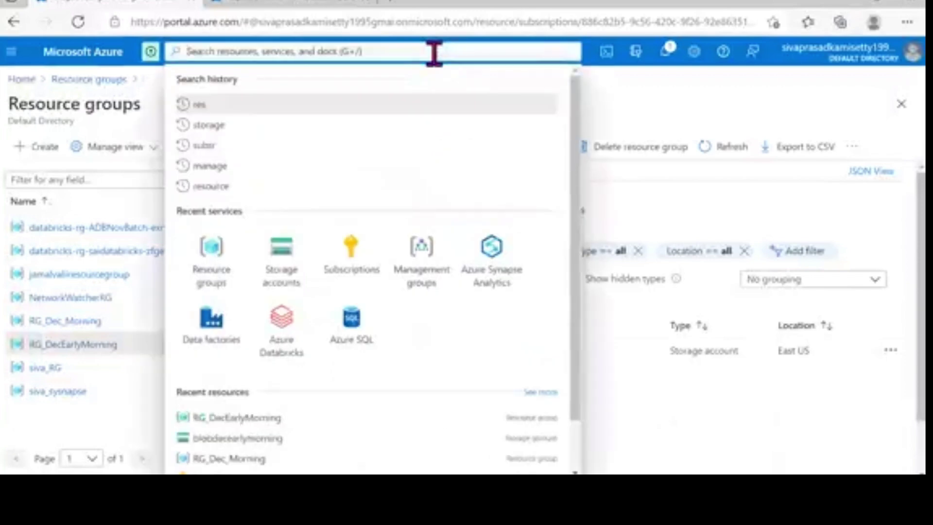
{"action": "type", "text": "stora"}
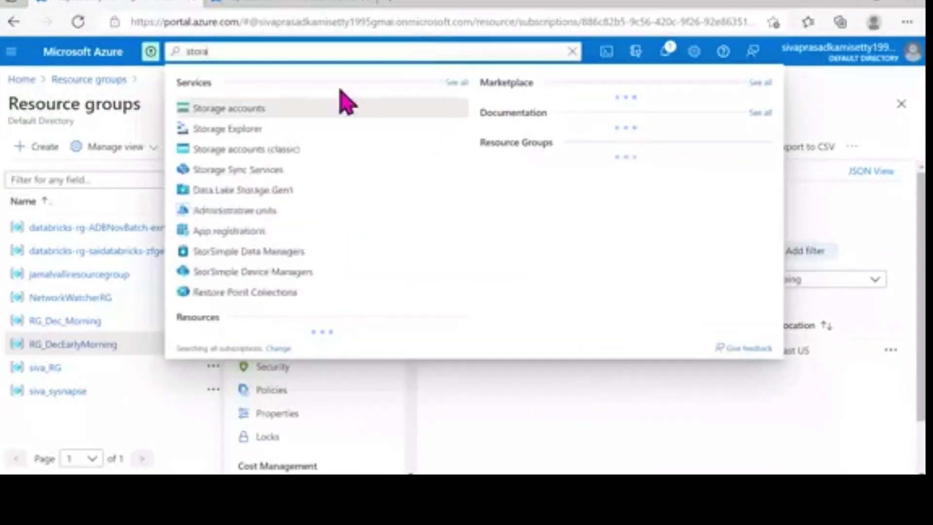
{"action": "left_click", "coordinate": [258, 107]}
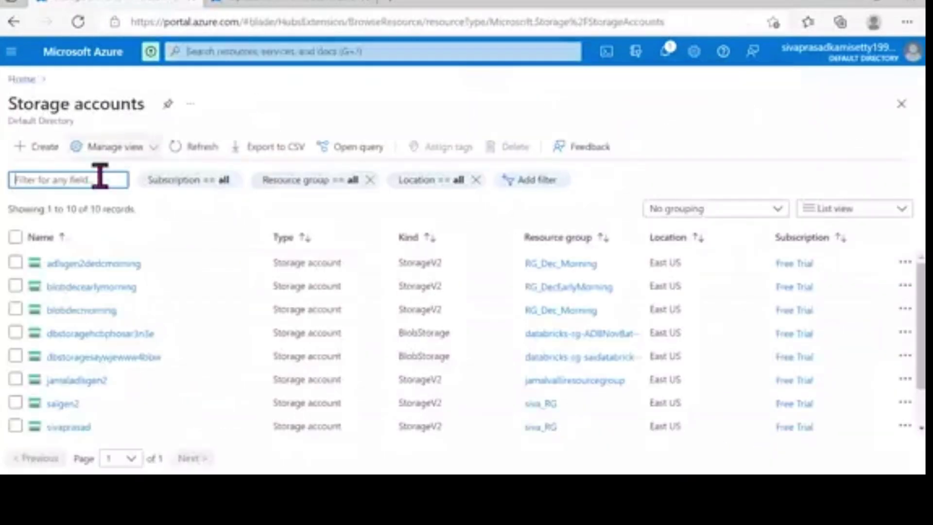
{"action": "left_click", "coordinate": [43, 153]}
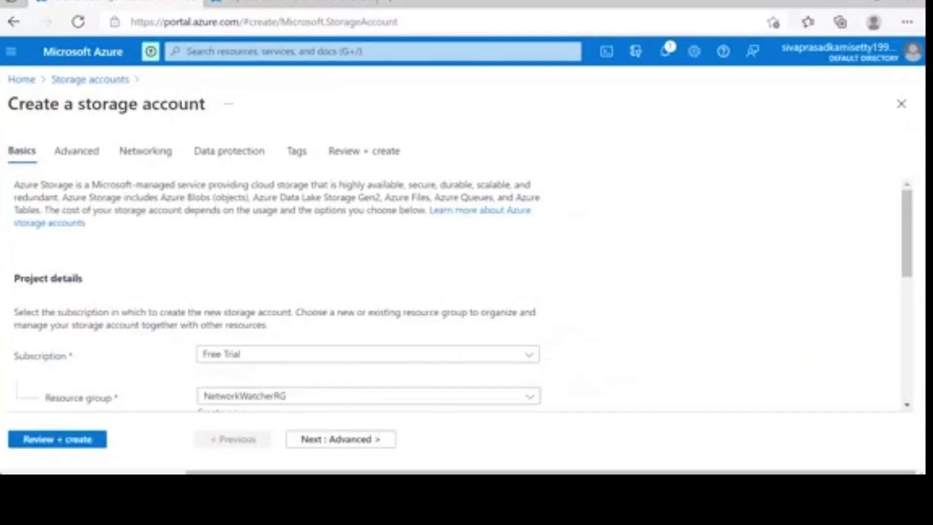
Choose RG_DecEarlyMorning as the resource group for the new storage account
{"action": "scroll", "coordinate": [576, 348], "scroll_direction": "down", "scroll_amount": 3}
{"action": "left_click", "coordinate": [406, 271]}
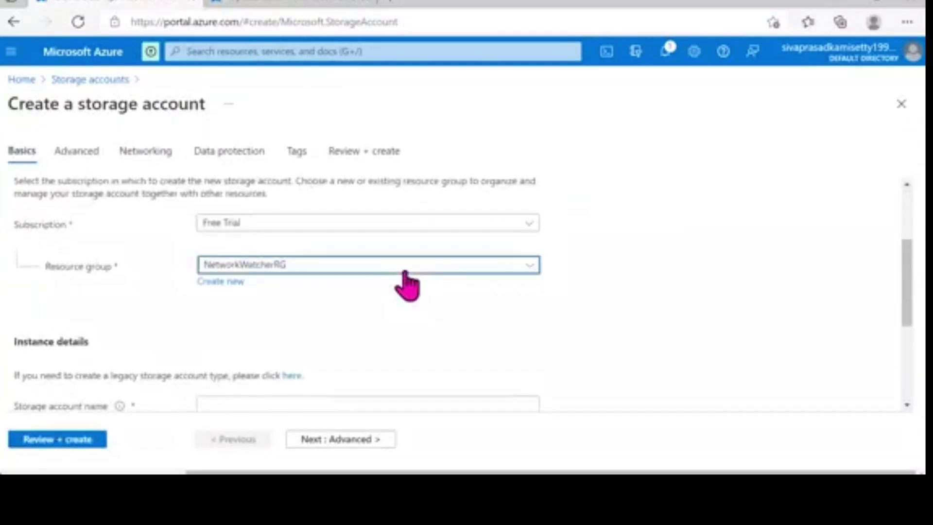
{"action": "left_click", "coordinate": [638, 312]}
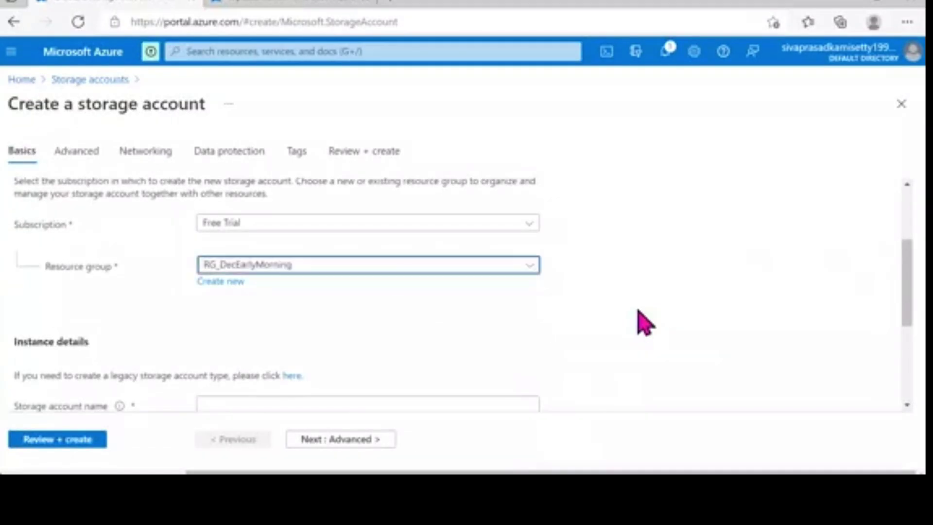
{"action": "scroll", "coordinate": [645, 322], "scroll_direction": "down", "scroll_amount": 3}
{"action": "scroll", "coordinate": [645, 322], "scroll_direction": "up", "scroll_amount": 2}
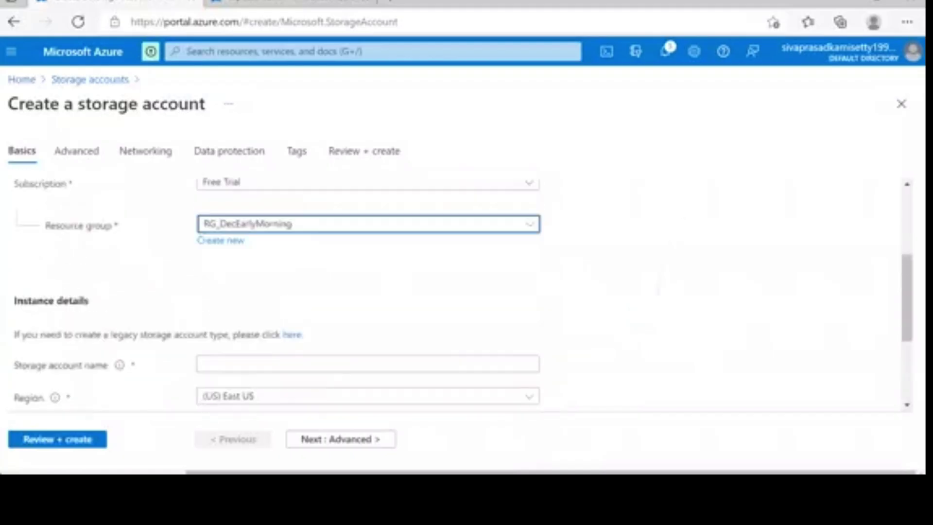
{"action": "scroll", "coordinate": [464, 295], "scroll_direction": "down", "scroll_amount": 2}
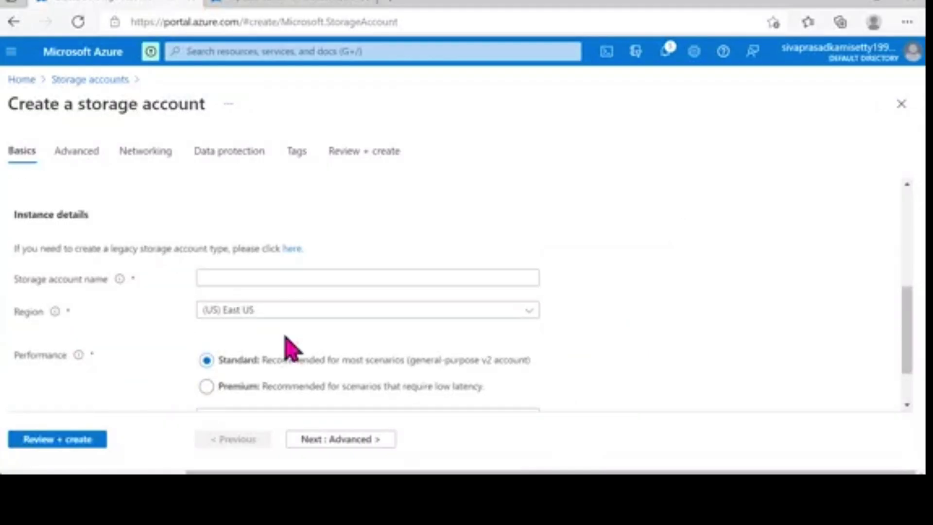
Name the storage account adlsgen2decearlymorning
{"action": "left_click", "coordinate": [297, 273]}
{"action": "type", "text": "adl"}
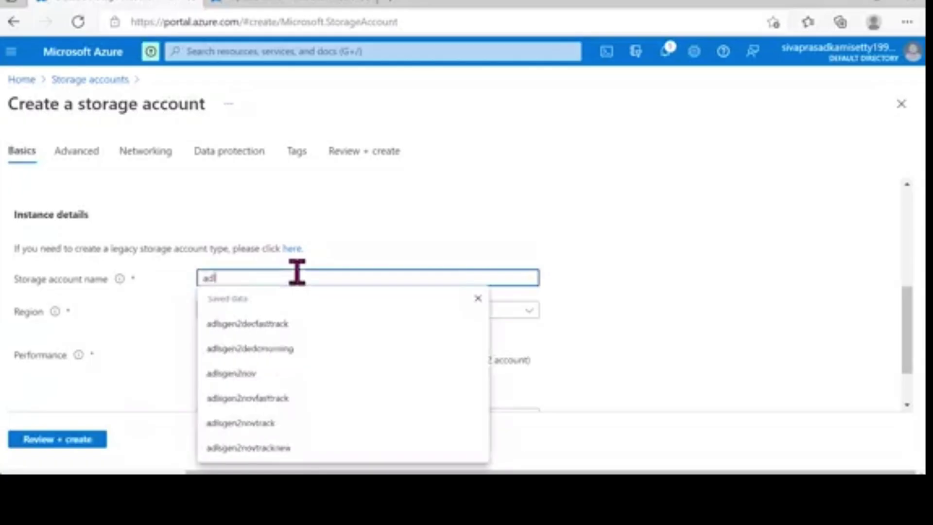
{"action": "type", "text": "sgen2decmo"}
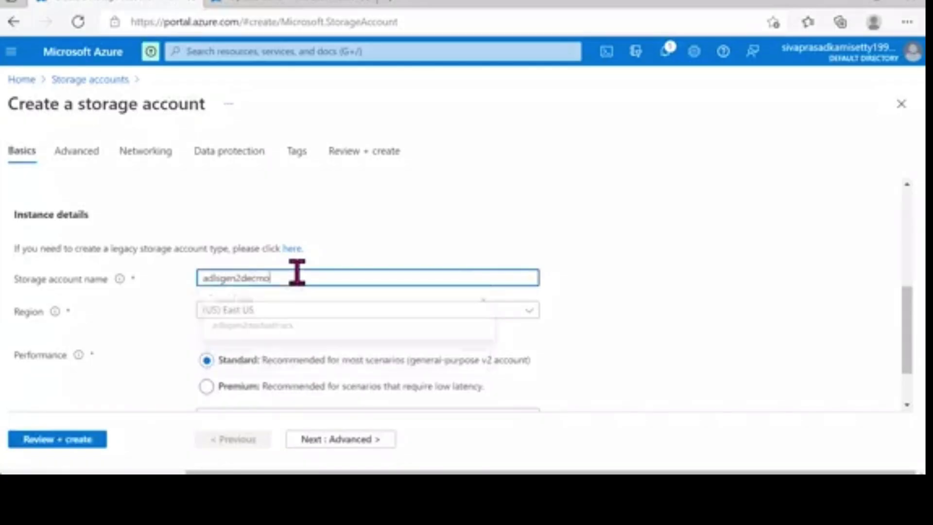
{"action": "type", "text": "min"}
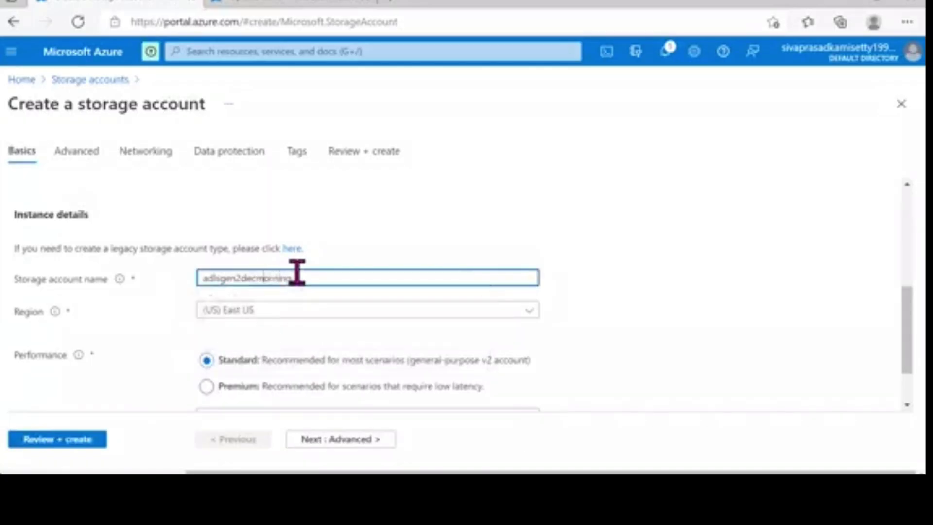
{"action": "type", "text": "early"}
{"action": "left_click", "coordinate": [632, 340]}
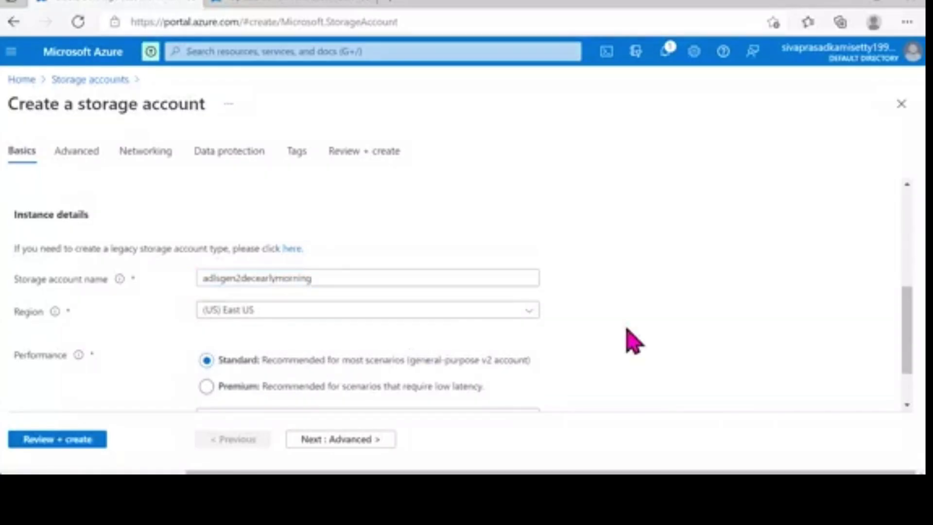
Keep the remaining basic settings, go on to the Advanced settings and enable the hierarchical namespace for Data Lake Storage Gen2
{"action": "scroll", "coordinate": [631, 340], "scroll_direction": "down", "scroll_amount": 1}
{"action": "scroll", "coordinate": [631, 340], "scroll_direction": "down", "scroll_amount": 2}
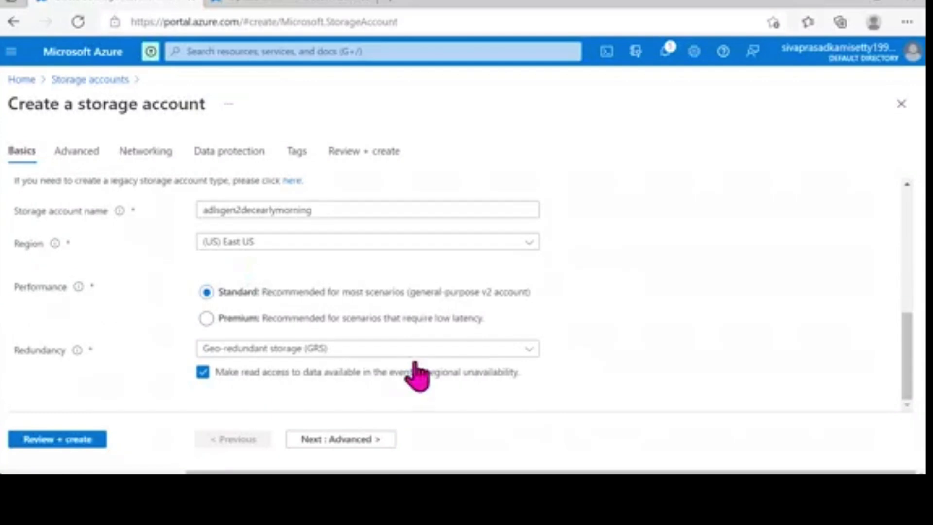
{"action": "left_click", "coordinate": [362, 440]}
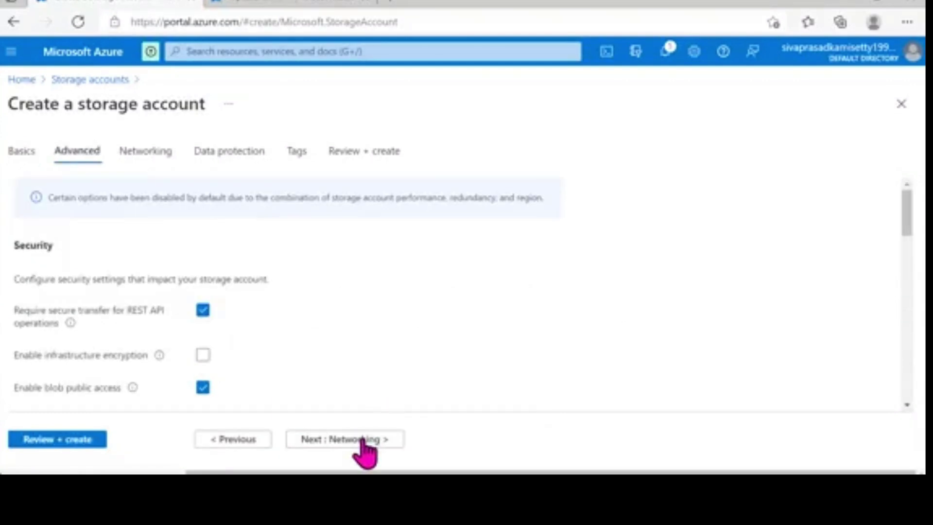
{"action": "scroll", "coordinate": [461, 296], "scroll_direction": "down", "scroll_amount": 6}
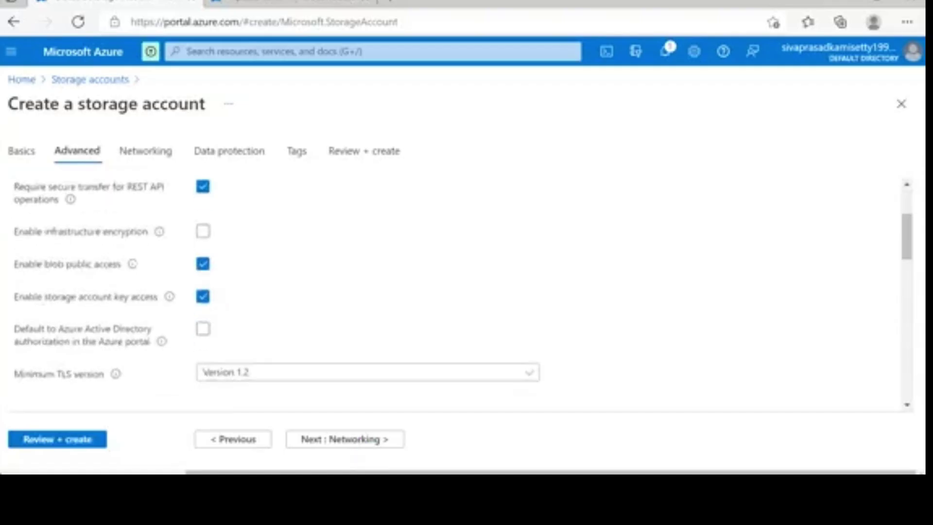
{"action": "scroll", "coordinate": [461, 297], "scroll_direction": "down", "scroll_amount": 2}
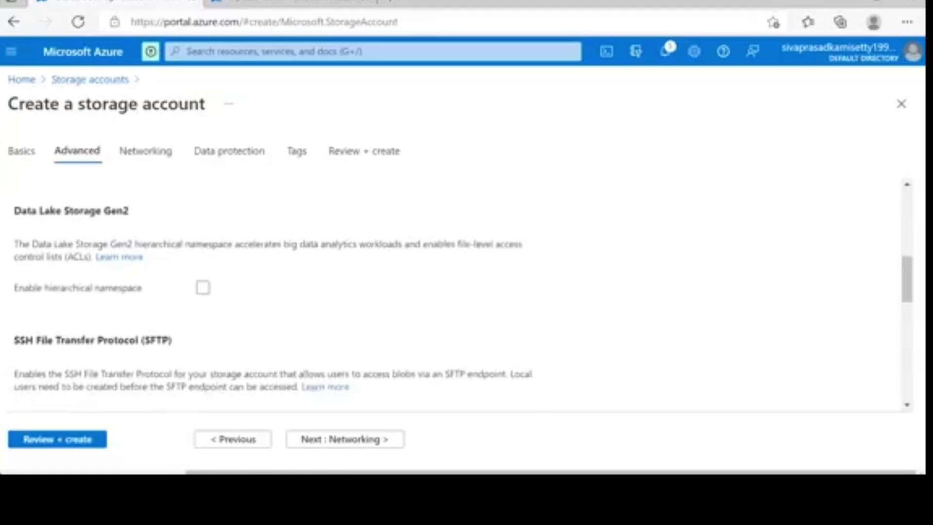
{"action": "left_click", "coordinate": [203, 287]}
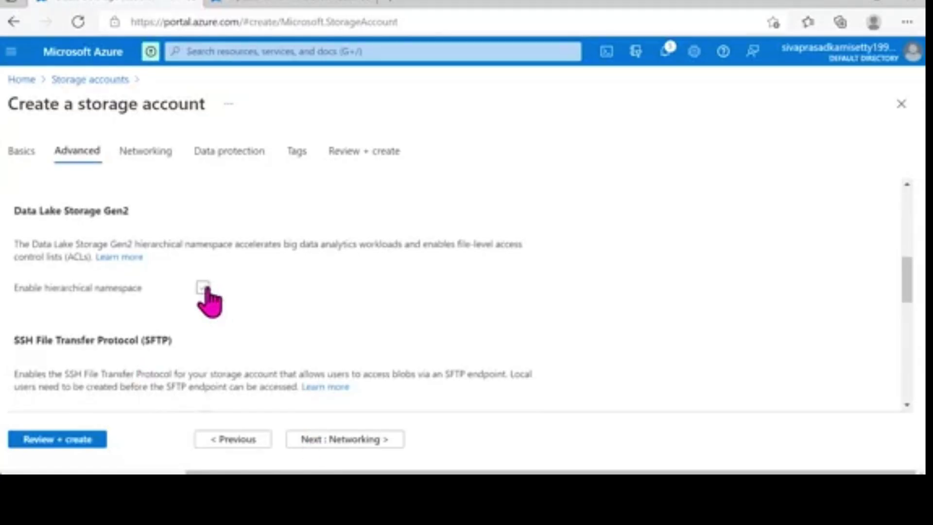
{"action": "left_click", "coordinate": [203, 287]}
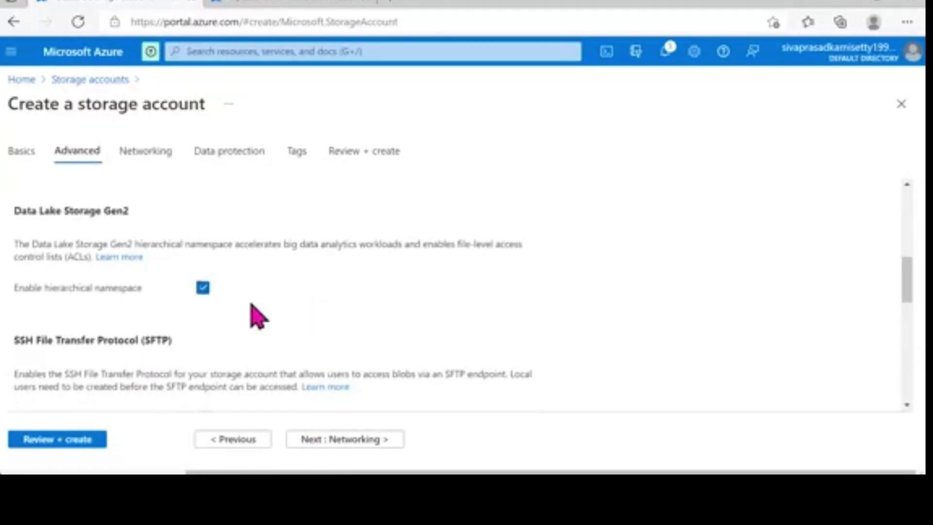
{"action": "left_click", "coordinate": [203, 289]}
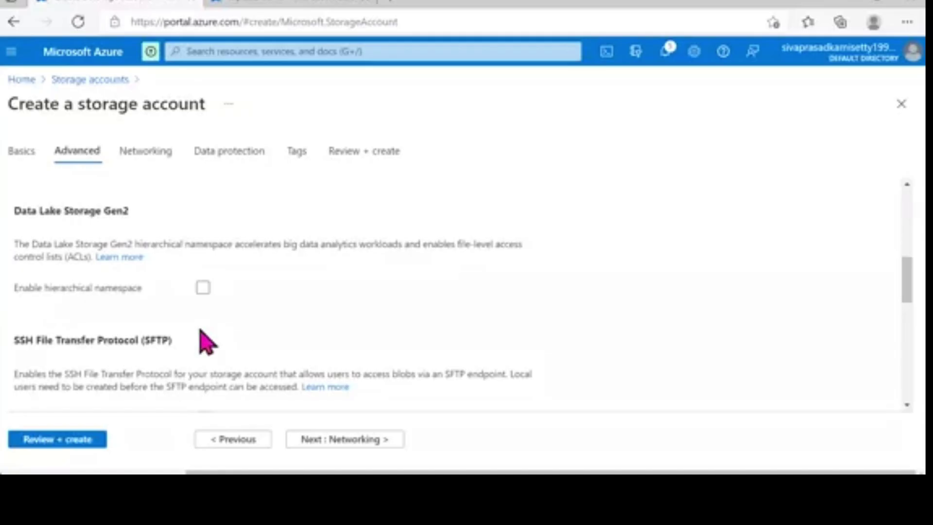
{"action": "left_click", "coordinate": [202, 288]}
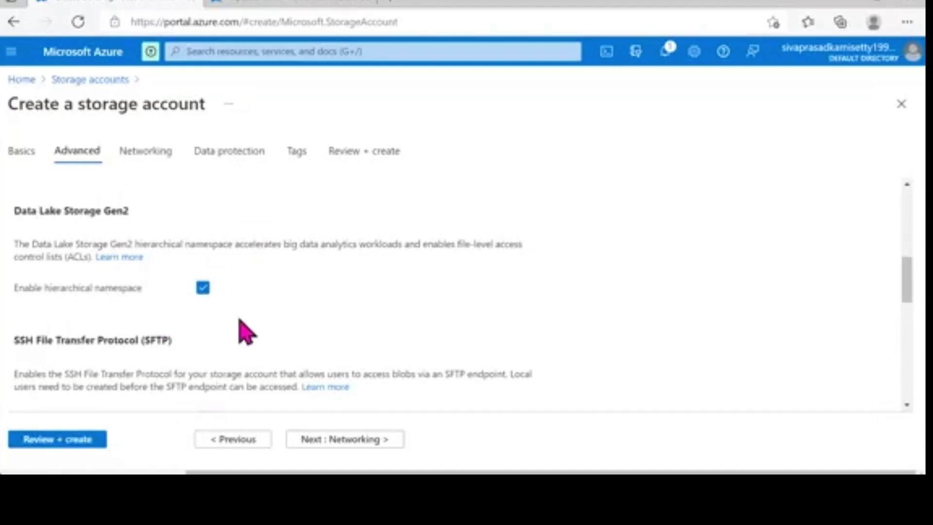
Keep the default networking, data protection and tag settings, review the configuration and create the storage account
{"action": "left_click", "coordinate": [371, 441]}
{"action": "left_click", "coordinate": [371, 443]}
{"action": "left_click", "coordinate": [372, 442]}
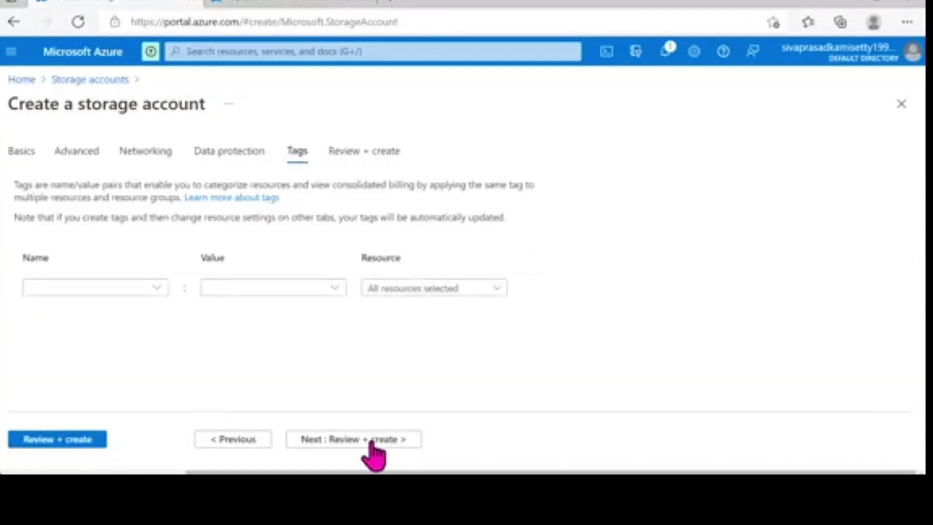
{"action": "left_click", "coordinate": [373, 444]}
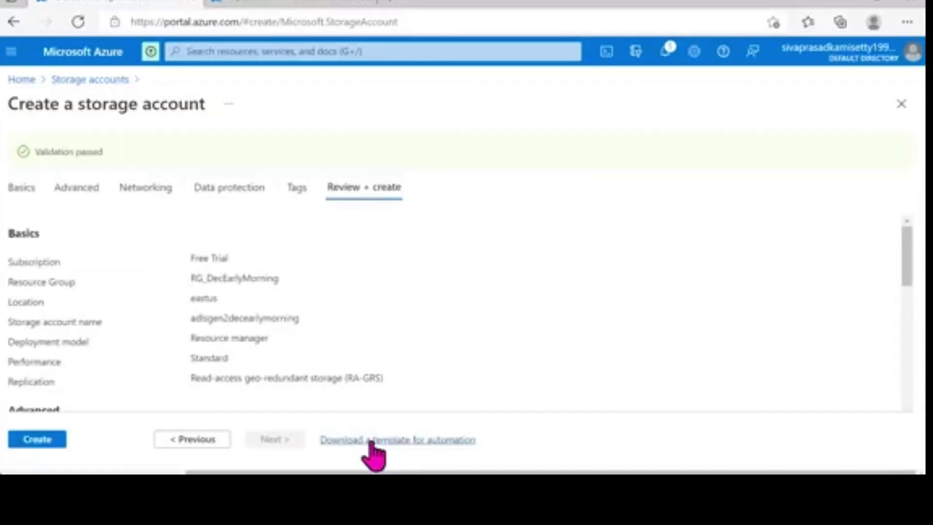
{"action": "left_click", "coordinate": [35, 440]}
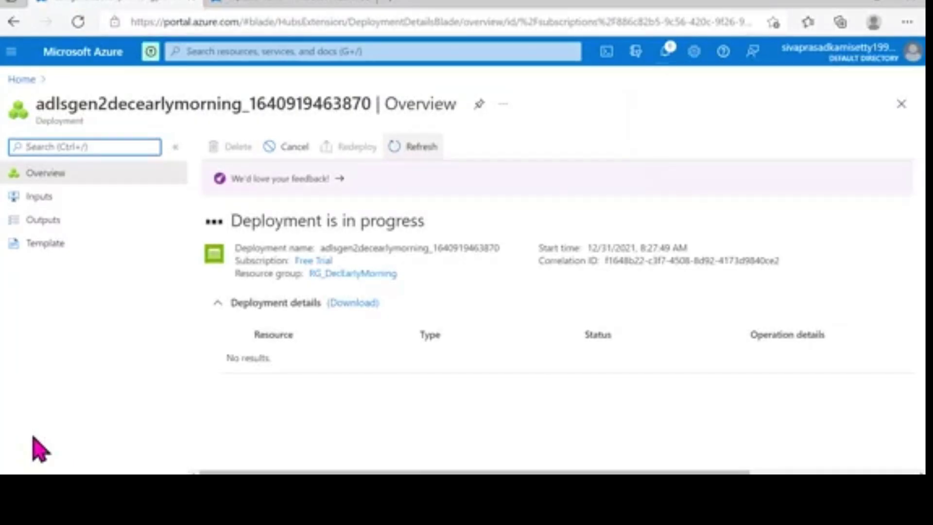
Move the inputcontainer browser tab ahead of the deployment tab and return to the deployment page
{"action": "left_click", "coordinate": [306, 4]}
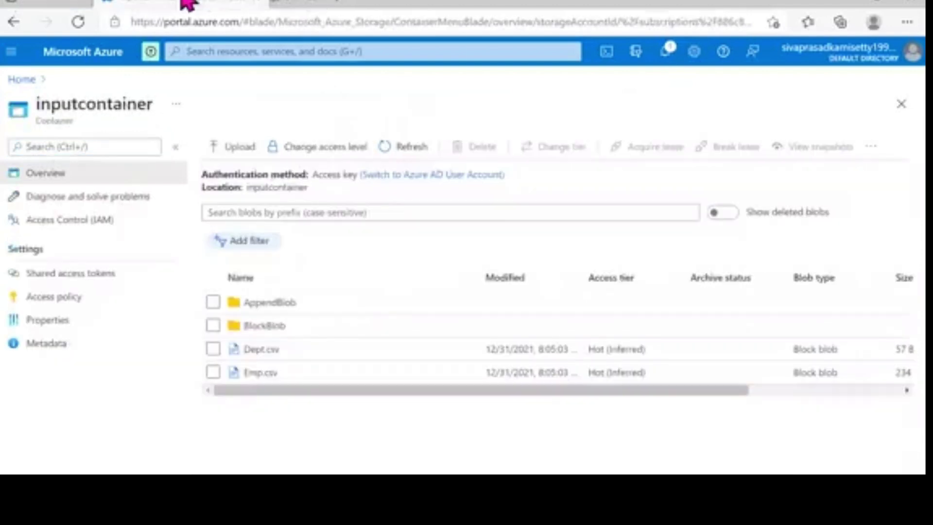
{"action": "left_click", "coordinate": [265, 189]}
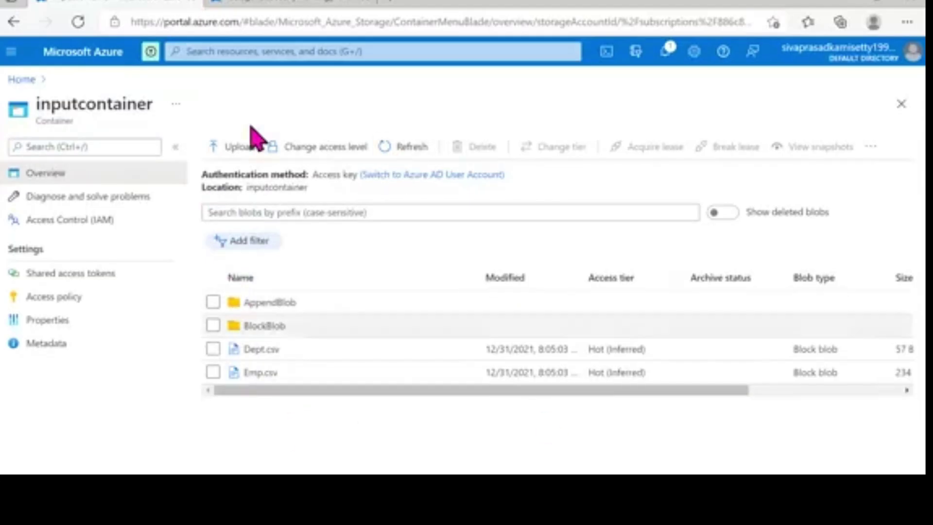
{"action": "left_click", "coordinate": [278, 4]}
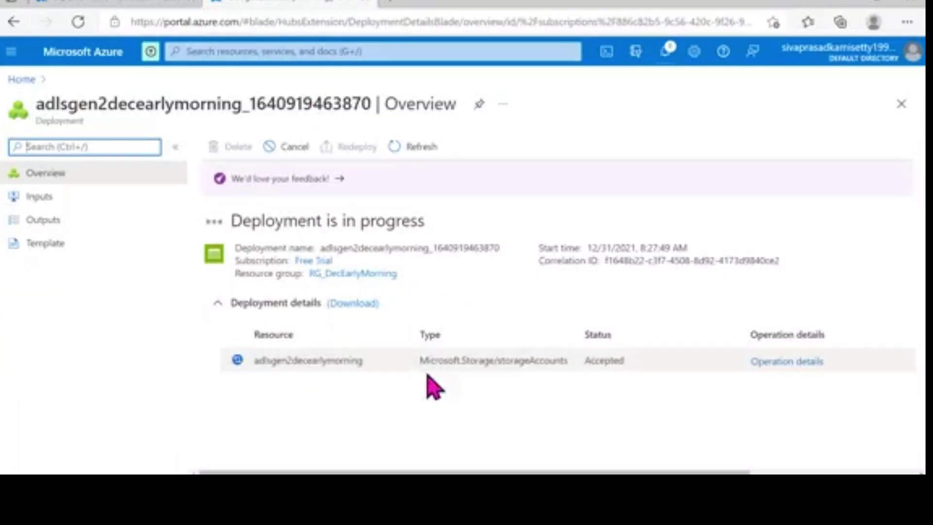
Switch to the Skype call window, return to the deployment page and dismiss the floating call preview
{"action": "key", "text": "alt+Tab"}
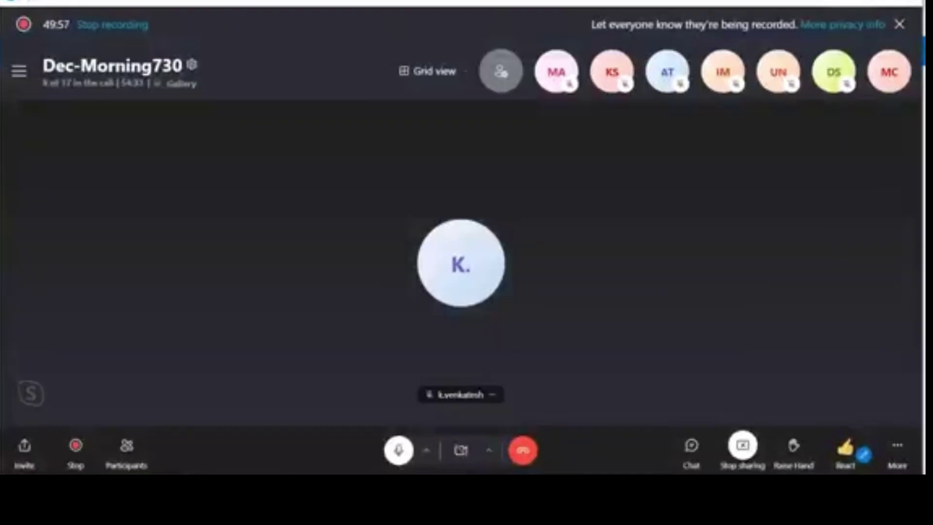
{"action": "key", "text": "alt+Tab"}
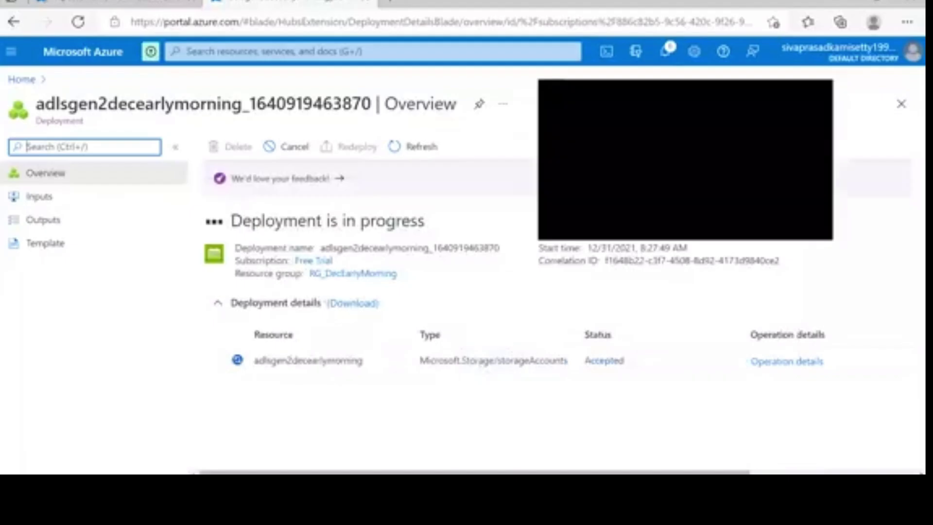
{"action": "left_click", "coordinate": [821, 90]}
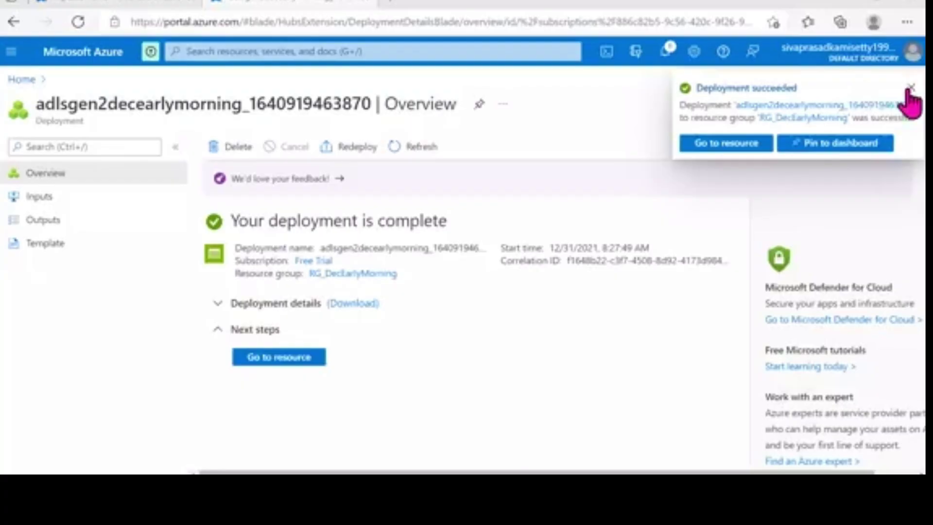
Dismiss the deployment notification, open the adlsgen2decearlymorning resource and collapse its Essentials section
{"action": "left_click", "coordinate": [911, 88]}
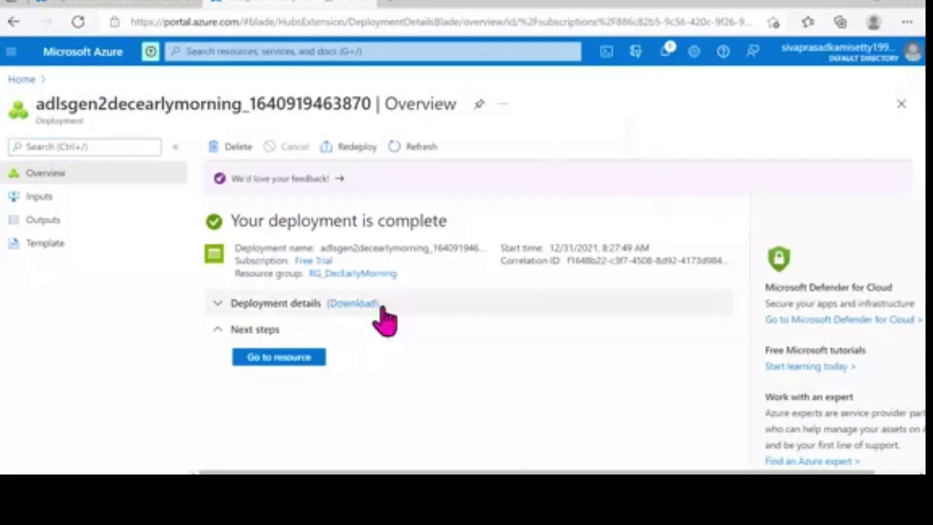
{"action": "left_click", "coordinate": [301, 357]}
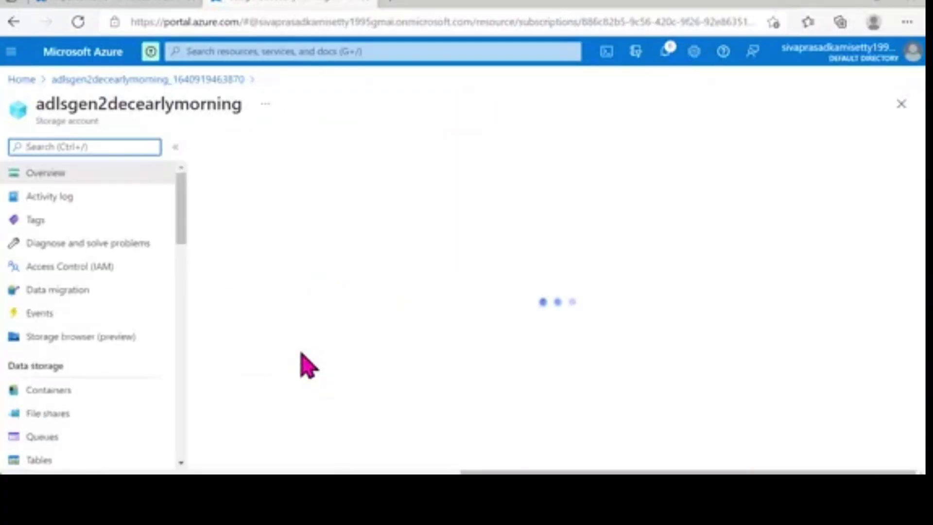
{"action": "left_click", "coordinate": [239, 223]}
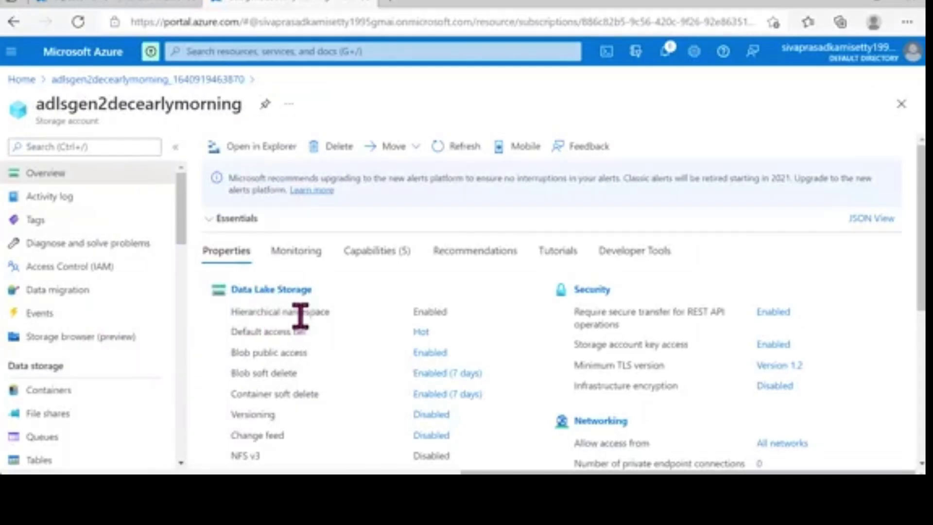
Highlight the Hierarchical namespace value, open the account's Data Lake Storage containers and create a private container named inputcontainer
{"action": "double_click", "coordinate": [420, 311]}
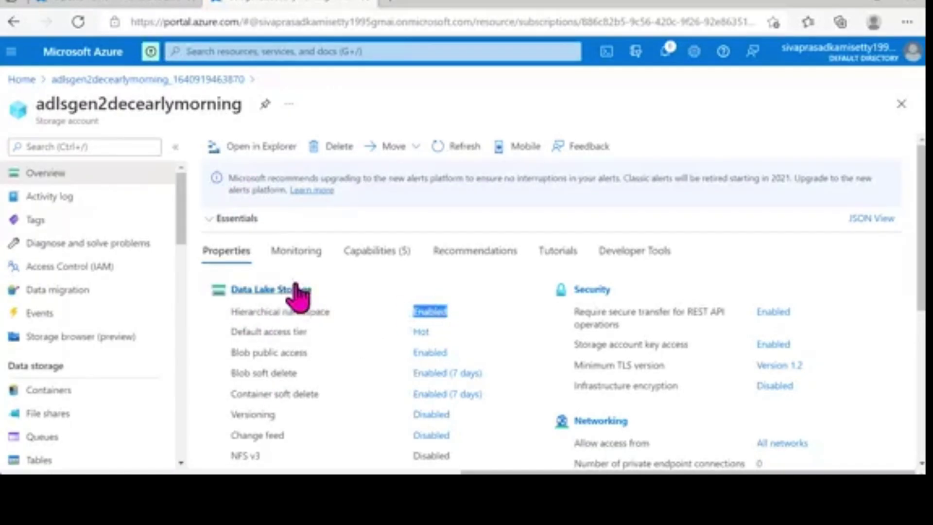
{"action": "left_click", "coordinate": [271, 291]}
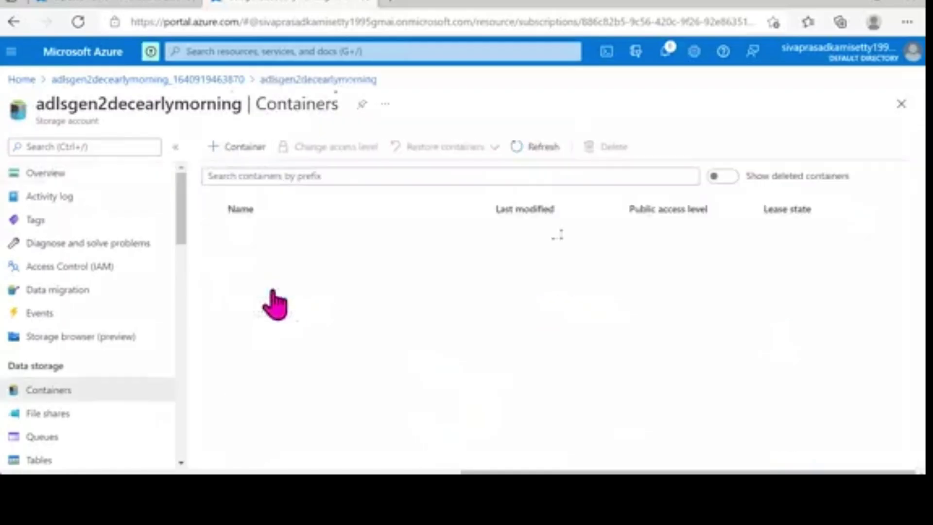
{"action": "left_click", "coordinate": [248, 149]}
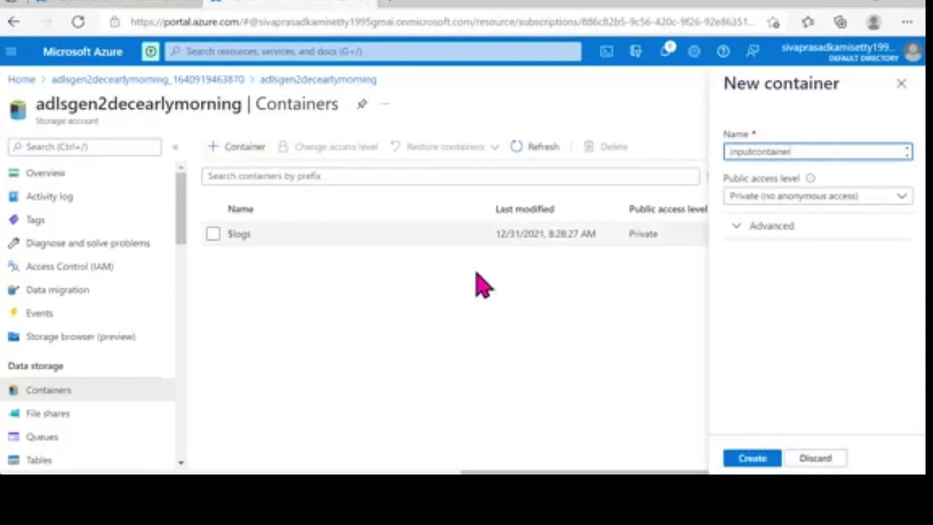
{"action": "left_click", "coordinate": [753, 459]}
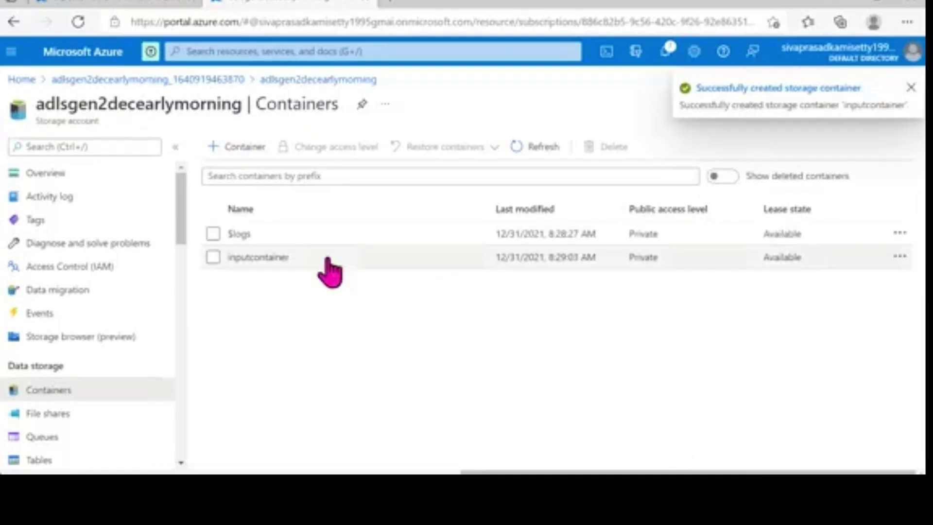
Open the new inputcontainer and compare its available commands with those of the Blob account's inputcontainer
{"action": "left_click", "coordinate": [298, 257]}
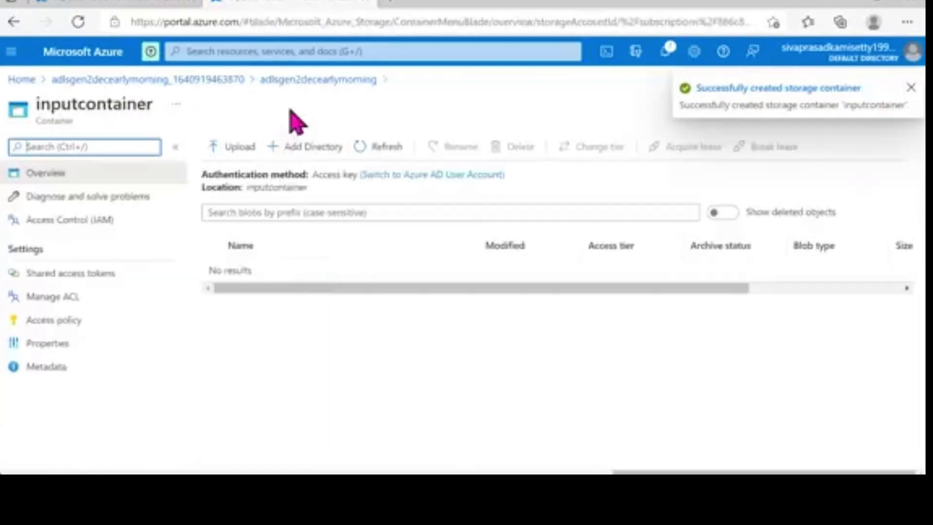
{"action": "left_click", "coordinate": [125, 4]}
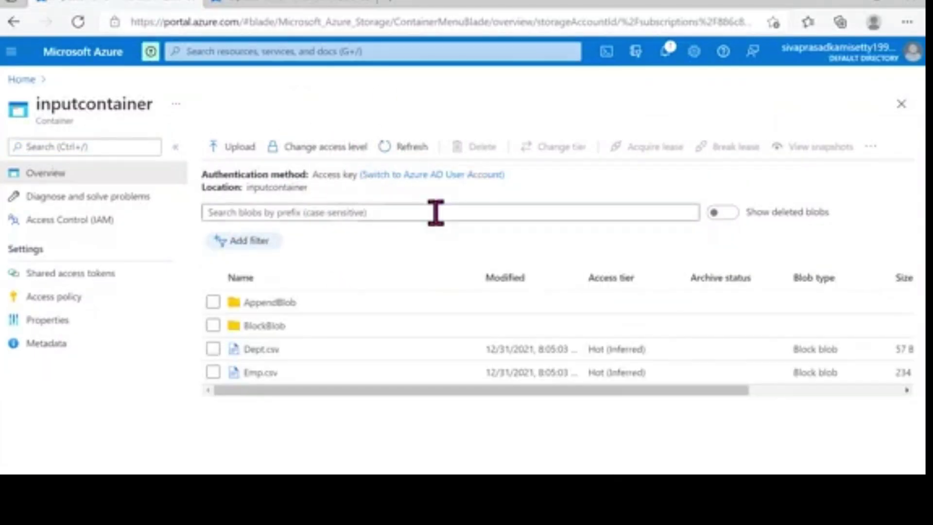
{"action": "left_click", "coordinate": [335, 5]}
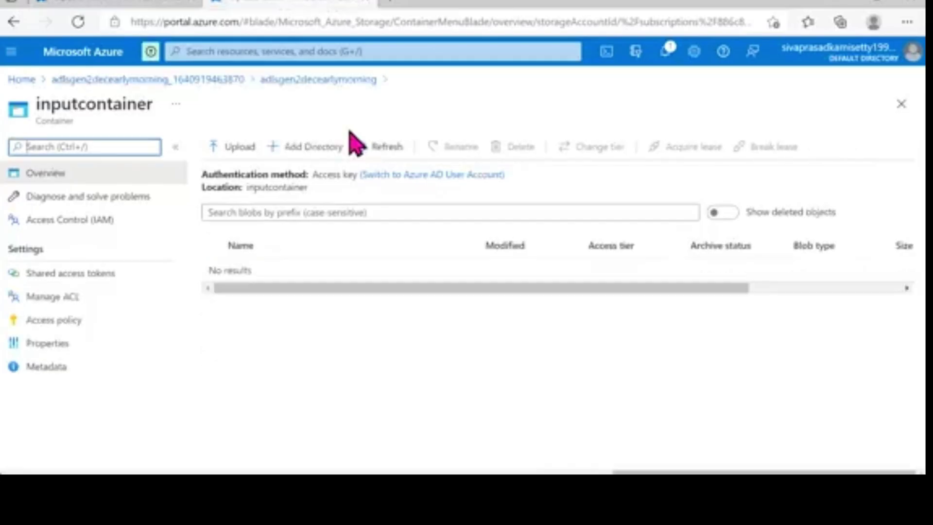
Add a directory named 2021 to the ADLS Gen2 account's inputcontainer
{"action": "left_click", "coordinate": [325, 149]}
{"action": "type", "text": "2022"}
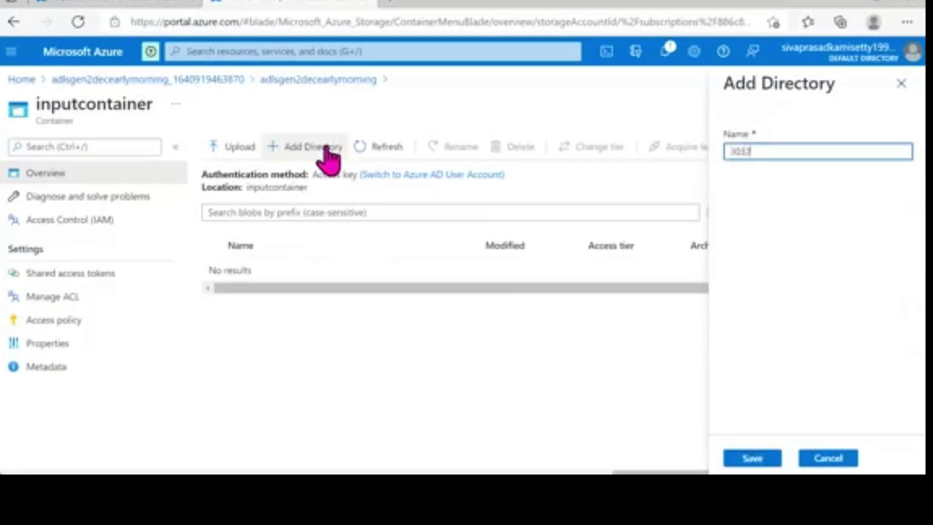
{"action": "type", "text": "202"}
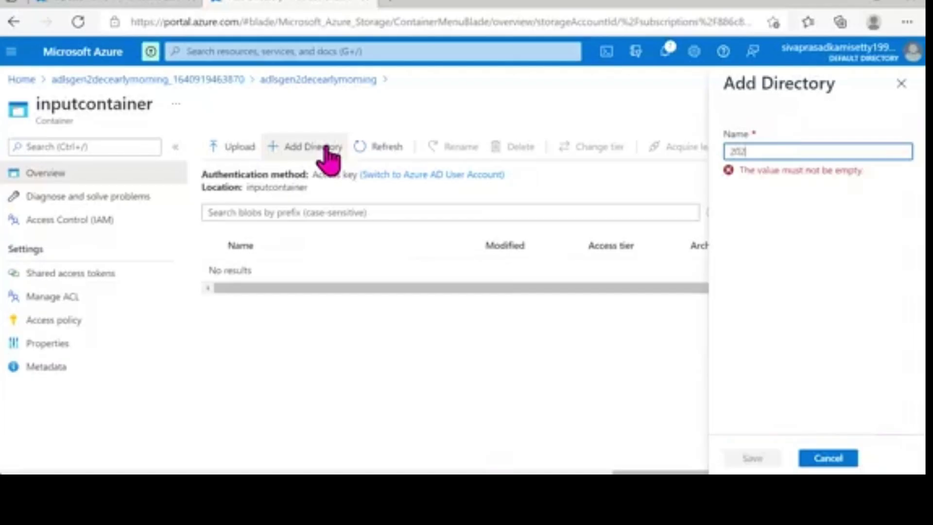
{"action": "left_click", "coordinate": [751, 465]}
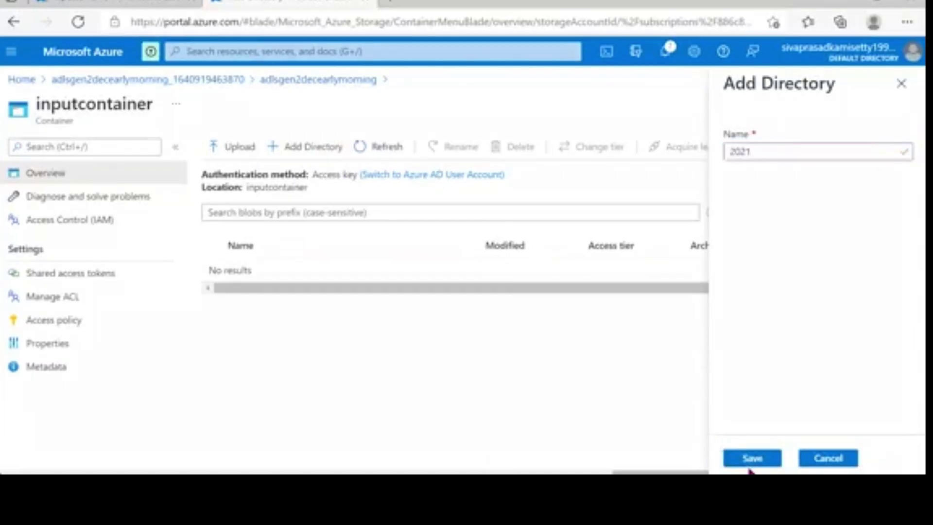
{"action": "left_click", "coordinate": [748, 460]}
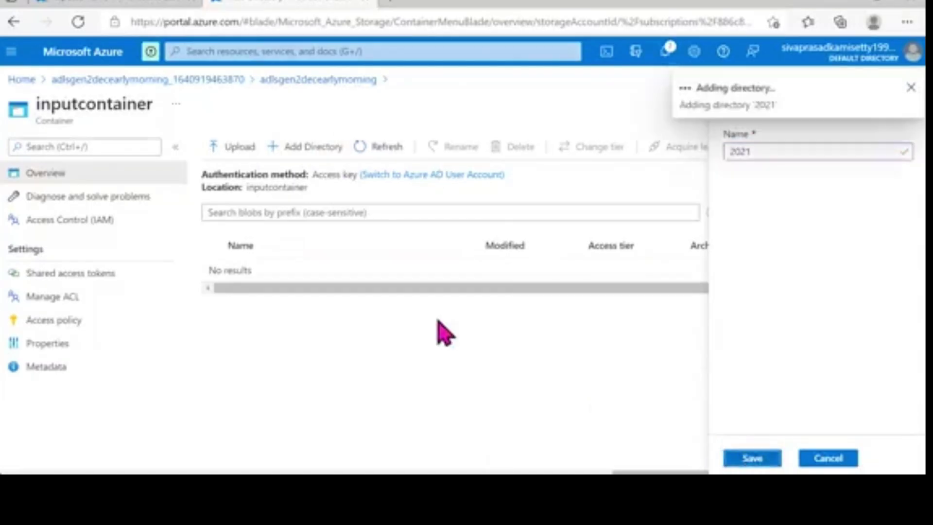
Open the 2021 directory and add a subdirectory named Dec inside it
{"action": "left_click", "coordinate": [270, 271]}
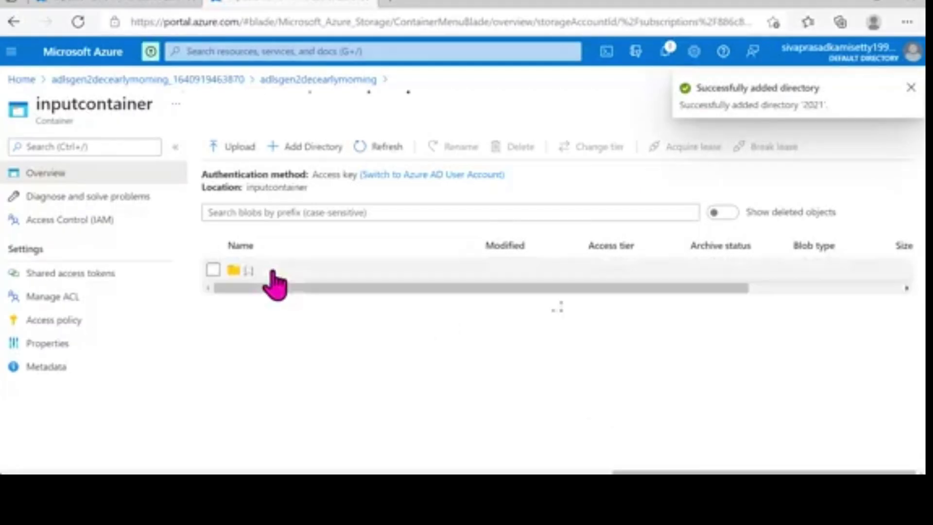
{"action": "left_click", "coordinate": [308, 149]}
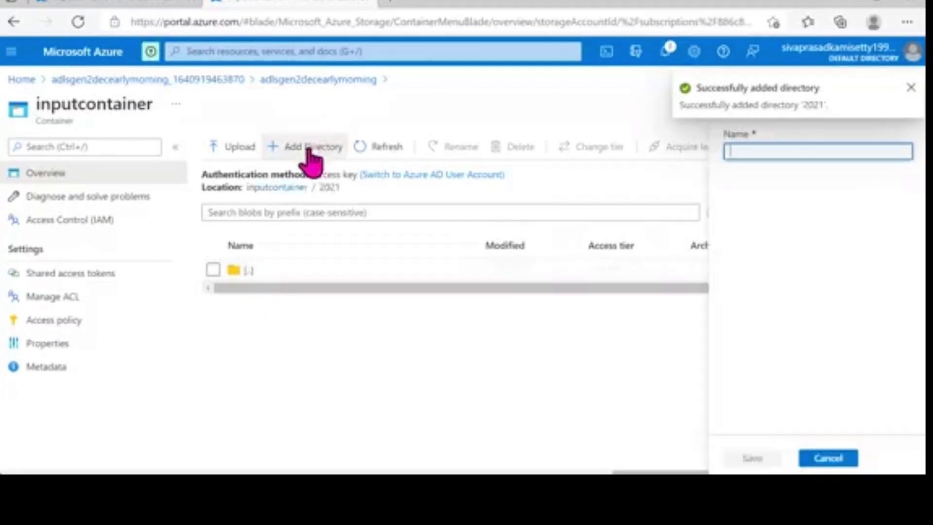
{"action": "type", "text": "01"}
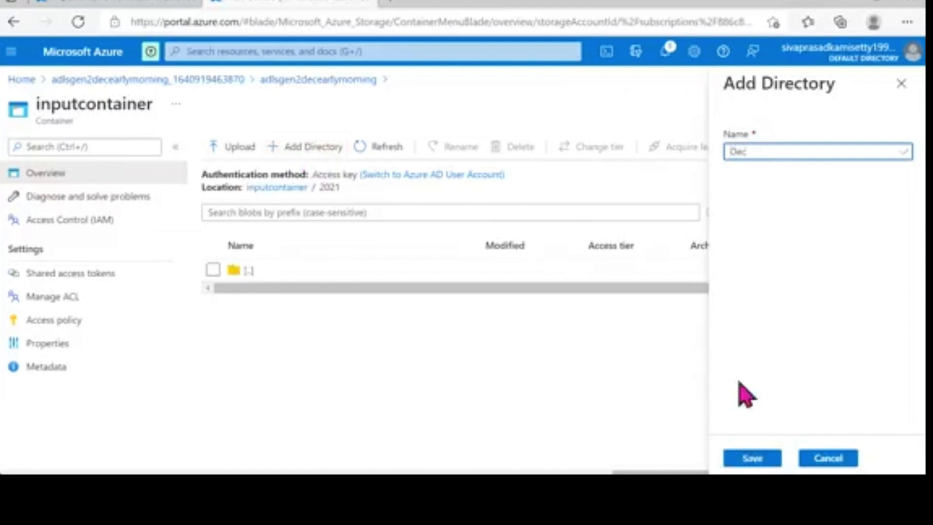
{"action": "left_click", "coordinate": [751, 461]}
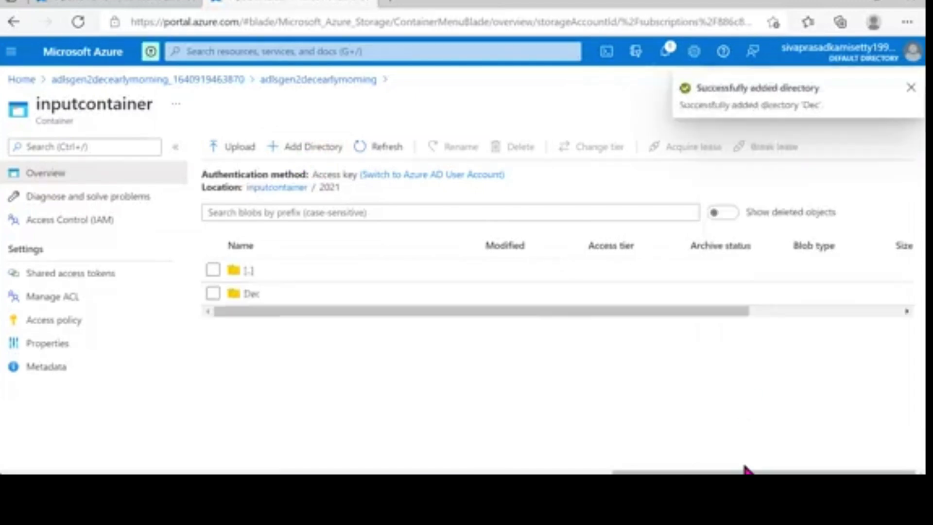
Open the Dec directory and add a subdirectory named 31 inside it
{"action": "double_click", "coordinate": [379, 298]}
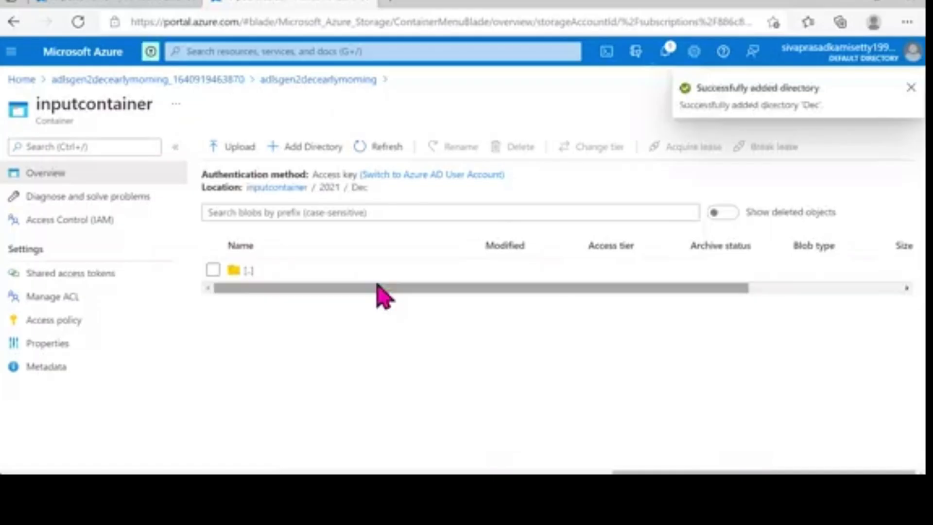
{"action": "left_click", "coordinate": [292, 151]}
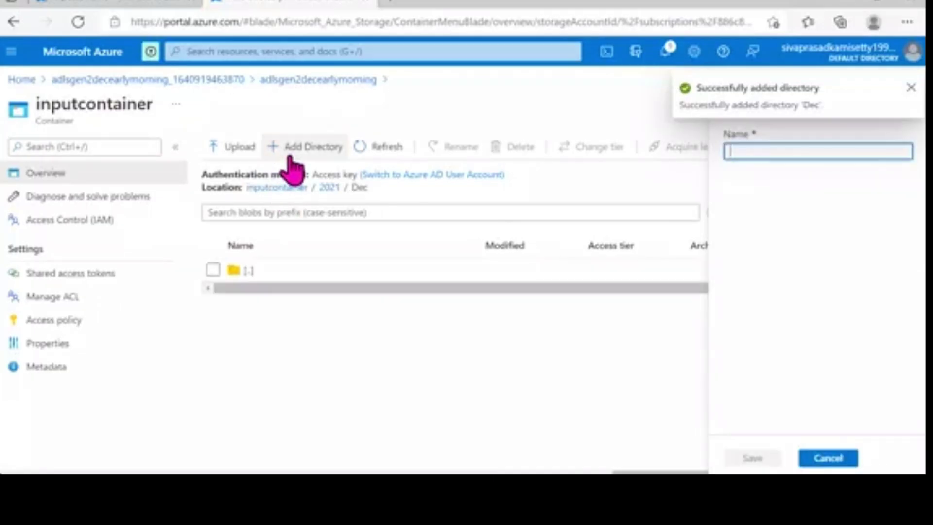
{"action": "type", "text": "31"}
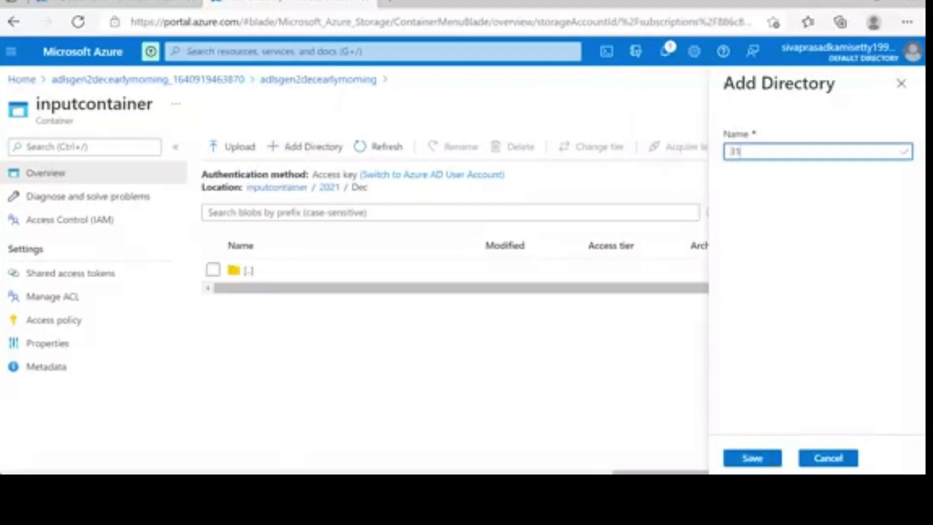
{"action": "left_click", "coordinate": [756, 465]}
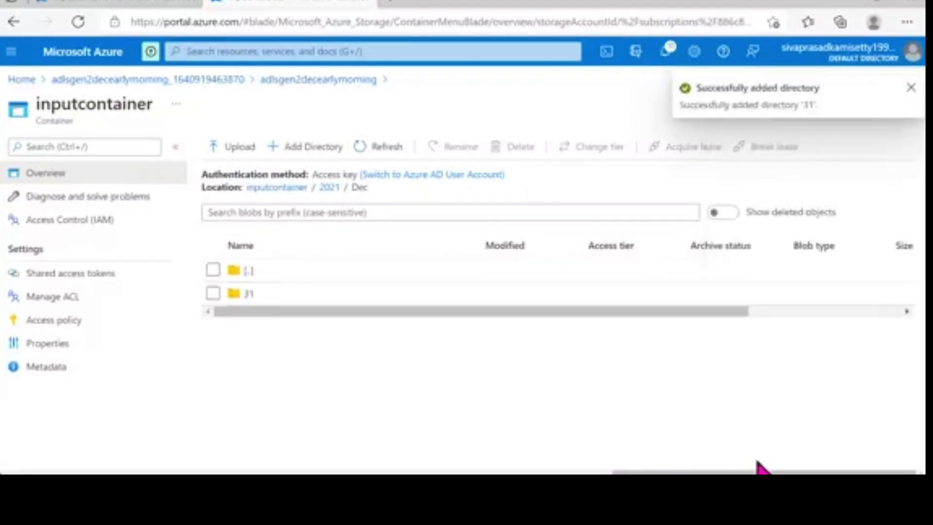
Upload all files from the local azure datafiles/csvfiles folder into inputcontainer's 2021/Dec/31 directory
{"action": "left_click", "coordinate": [407, 299]}
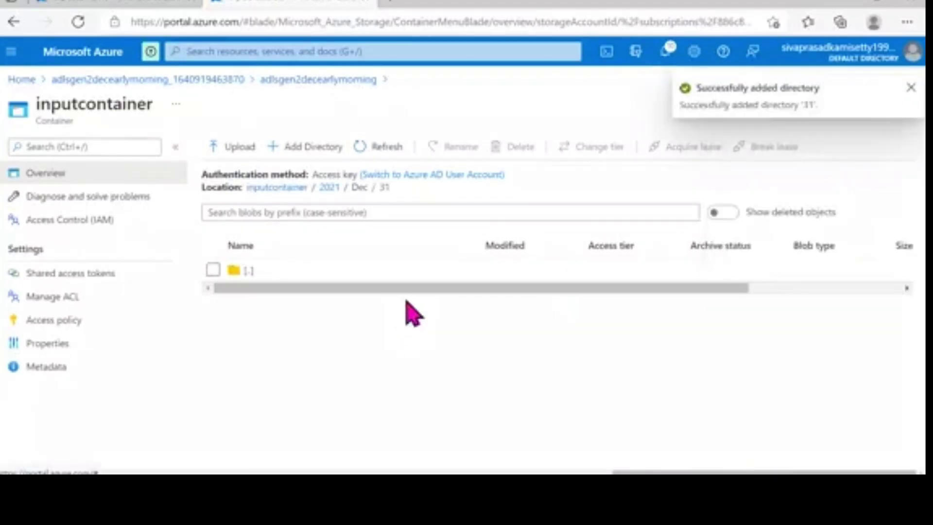
{"action": "left_click", "coordinate": [247, 146]}
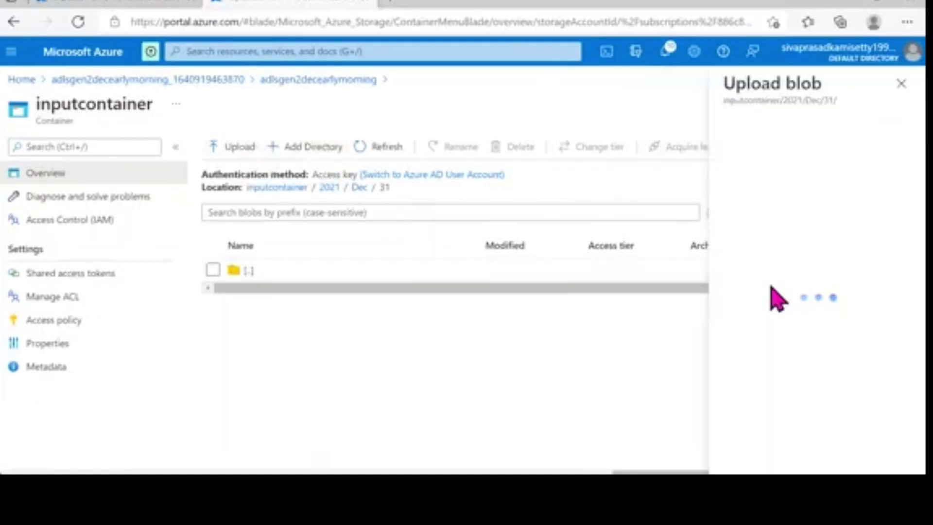
{"action": "left_click", "coordinate": [907, 145]}
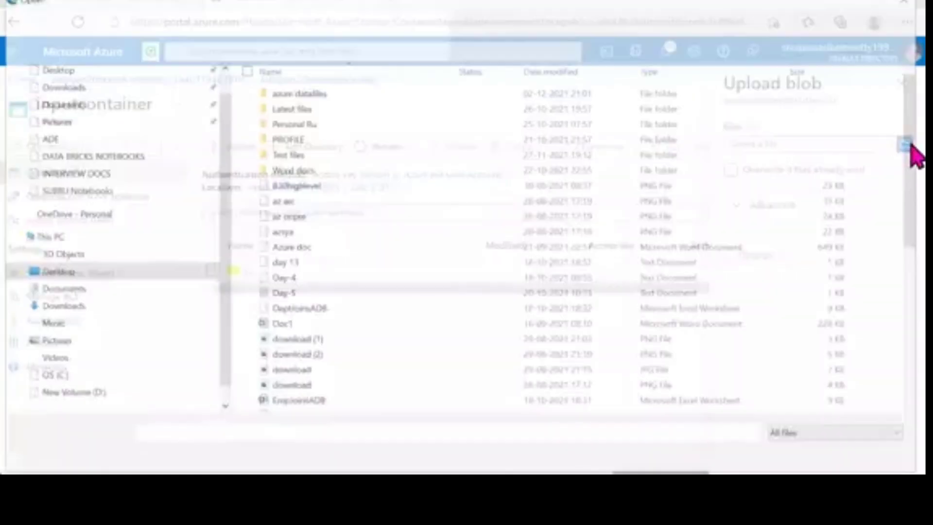
{"action": "double_click", "coordinate": [310, 94]}
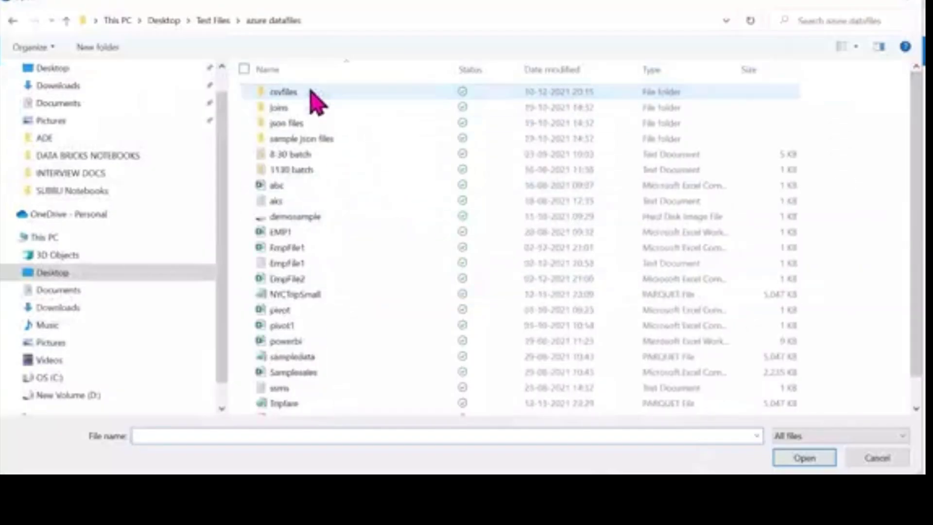
{"action": "double_click", "coordinate": [312, 92]}
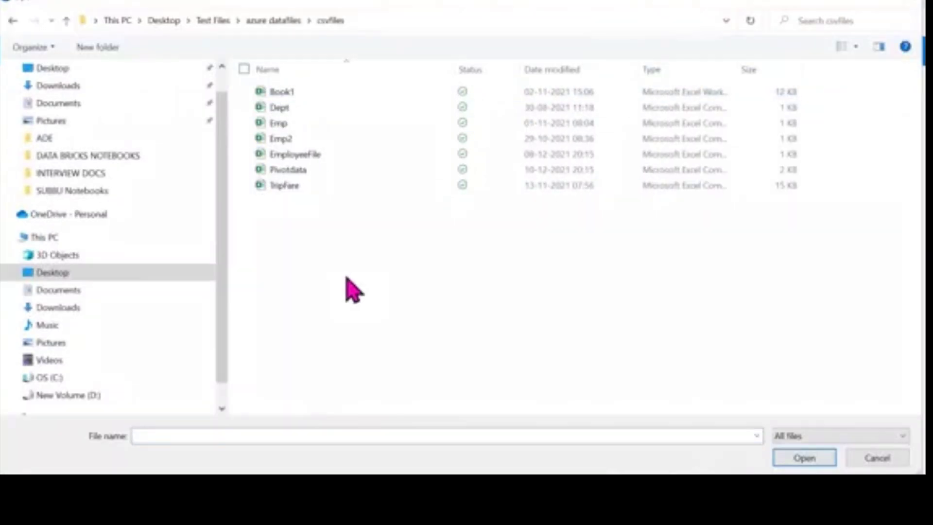
{"action": "key", "text": "ctrl+a"}
{"action": "left_click", "coordinate": [807, 459]}
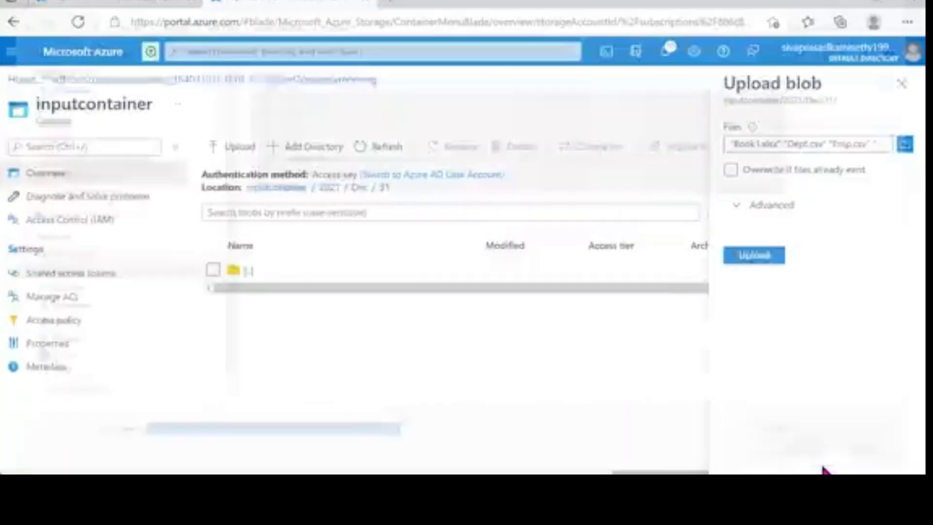
{"action": "left_click", "coordinate": [764, 256]}
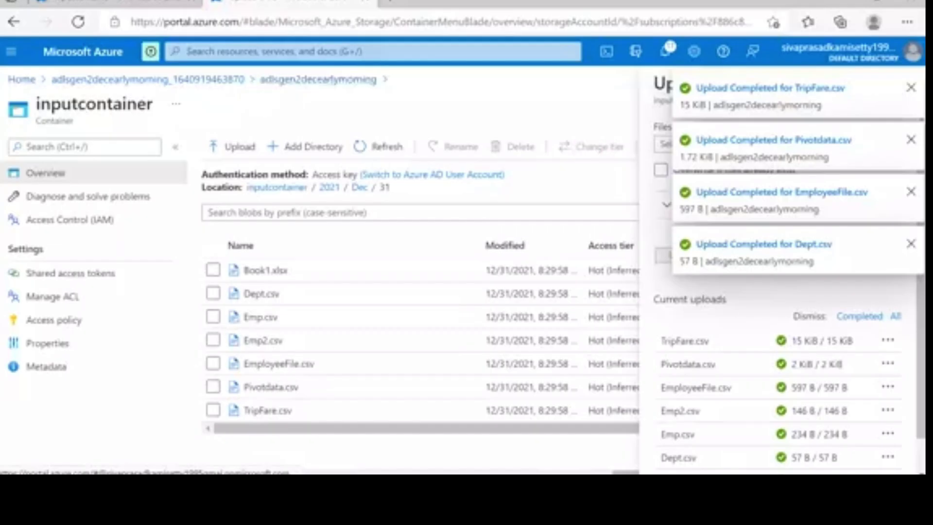
Switch to the Notepad notes, review the Day-2 topics and Blob access tier notes, and bring up the Skype call window
{"action": "key", "text": "alt+Tab"}
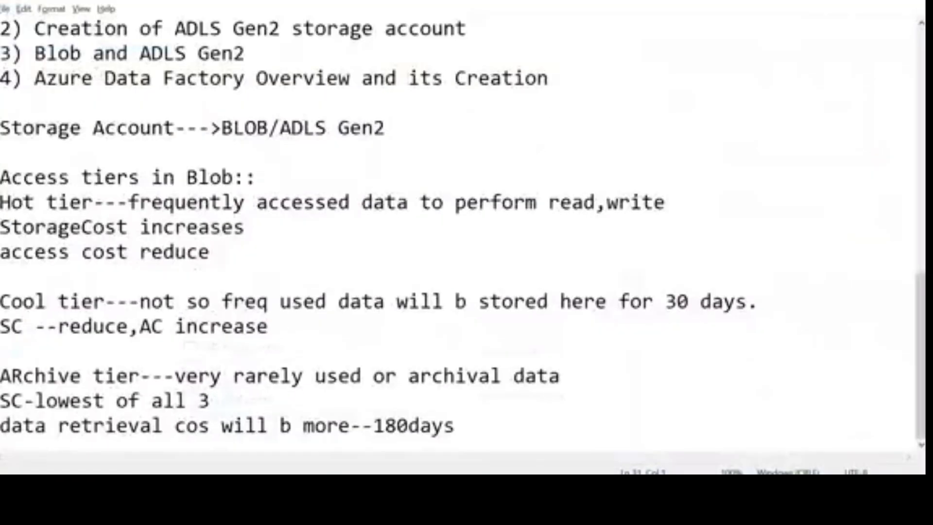
{"action": "scroll", "coordinate": [462, 236], "scroll_direction": "up", "scroll_amount": 3}
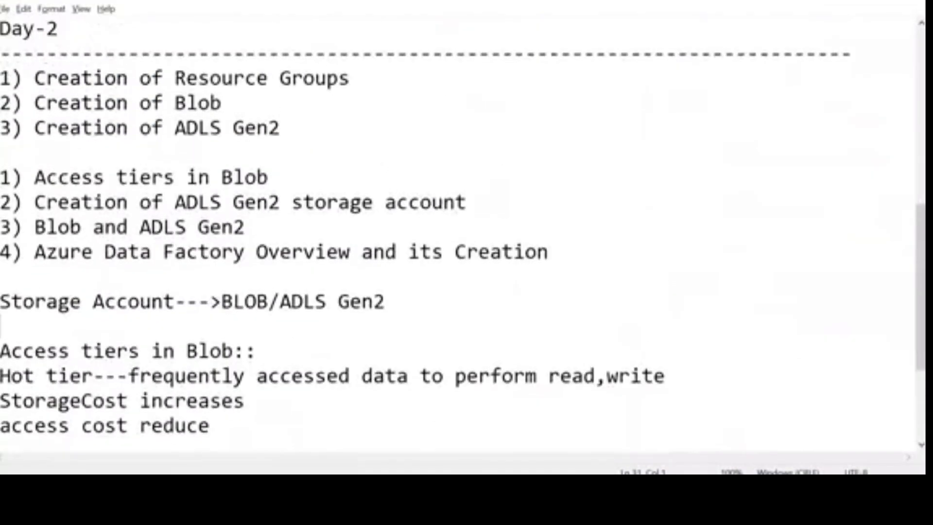
{"action": "scroll", "coordinate": [463, 236], "scroll_direction": "down", "scroll_amount": 2}
{"action": "scroll", "coordinate": [463, 236], "scroll_direction": "up", "scroll_amount": 1}
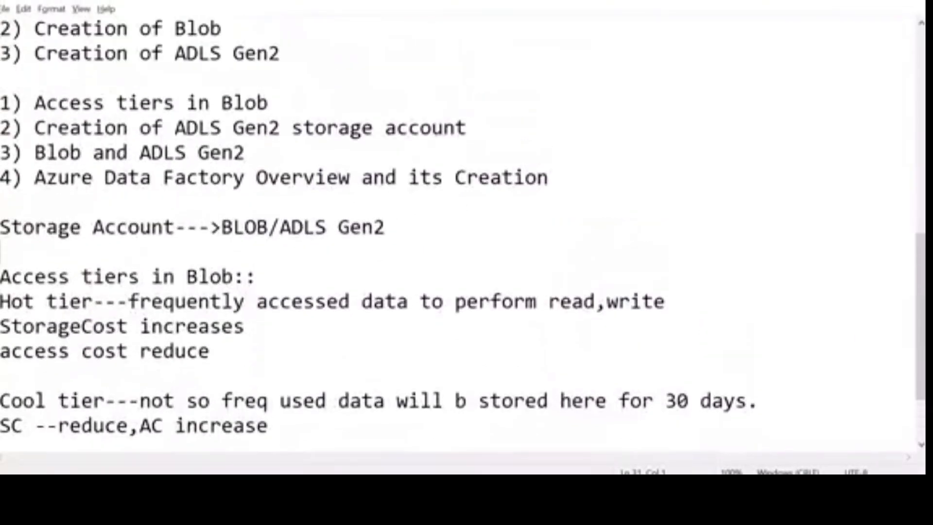
{"action": "scroll", "coordinate": [462, 236], "scroll_direction": "down", "scroll_amount": 1}
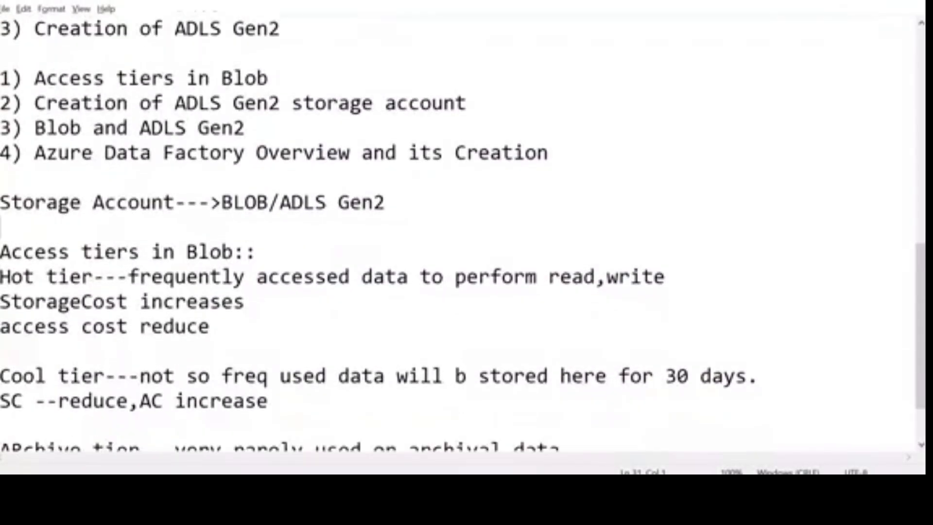
{"action": "scroll", "coordinate": [462, 237], "scroll_direction": "up", "scroll_amount": 4}
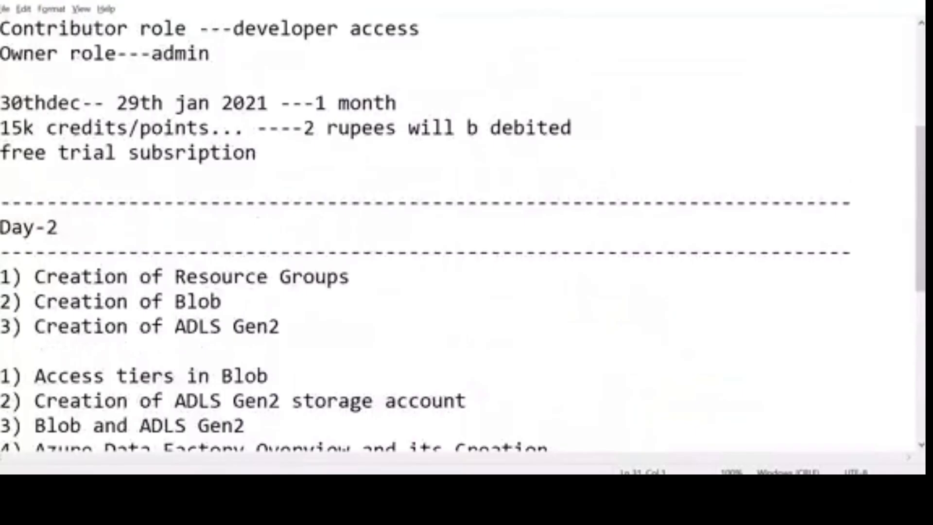
{"action": "scroll", "coordinate": [463, 236], "scroll_direction": "down", "scroll_amount": 5}
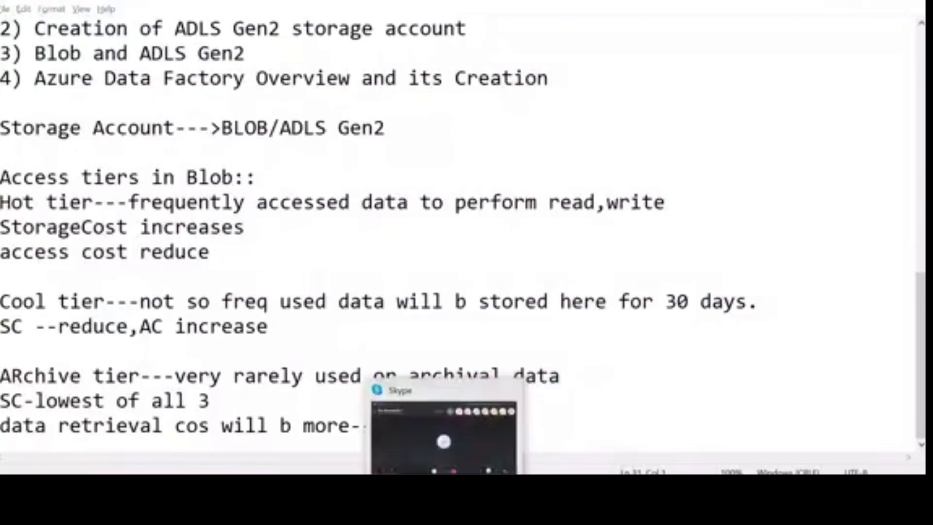
{"action": "left_click", "coordinate": [444, 503]}
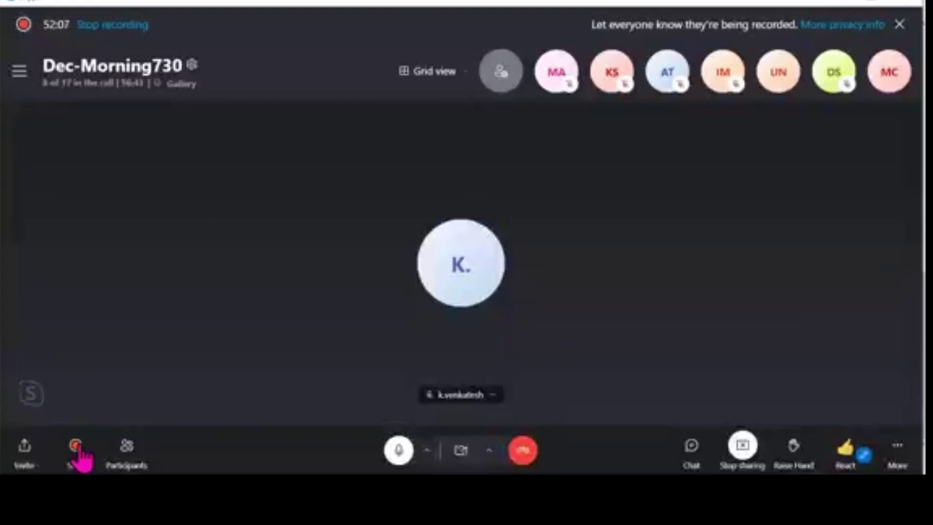